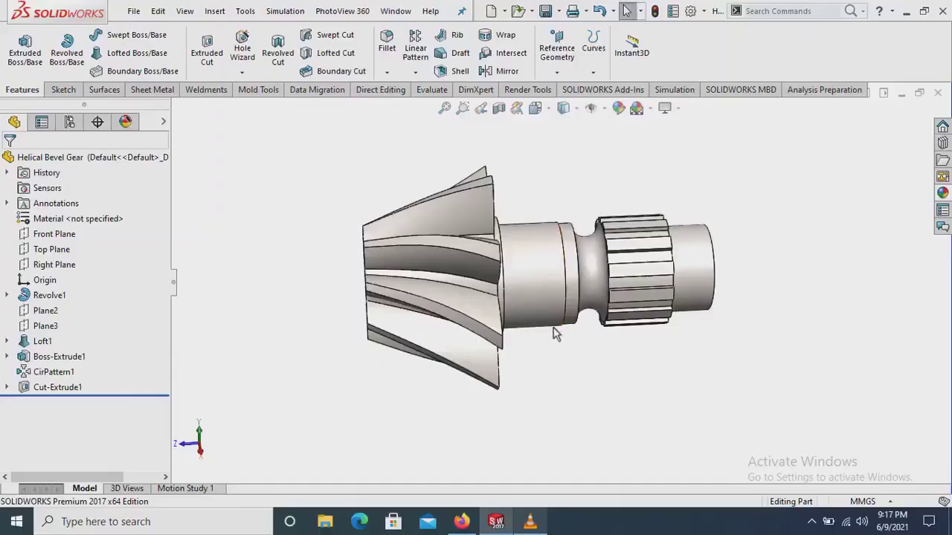
Orbit the Helical Bevel Gear model to a side-on view
{"action": "mouse_move", "coordinate": [558, 330]}
{"action": "middle_mouse_down"}
{"action": "mouse_move", "coordinate": [578, 384]}
{"action": "mouse_move", "coordinate": [570, 329]}
{"action": "mouse_move", "coordinate": [570, 397]}
{"action": "mouse_move", "coordinate": [569, 329]}
{"action": "mouse_move", "coordinate": [582, 398]}
{"action": "mouse_move", "coordinate": [641, 344]}
{"action": "mouse_move", "coordinate": [665, 357]}
{"action": "mouse_move", "coordinate": [652, 332]}
{"action": "mouse_move", "coordinate": [622, 339]}
{"action": "mouse_move", "coordinate": [637, 333]}
{"action": "mouse_move", "coordinate": [612, 300]}
{"action": "mouse_move", "coordinate": [499, 282]}
{"action": "mouse_move", "coordinate": [457, 281]}
{"action": "mouse_move", "coordinate": [461, 314]}
{"action": "mouse_move", "coordinate": [476, 330]}
{"action": "mouse_move", "coordinate": [445, 349]}
{"action": "mouse_move", "coordinate": [410, 347]}
{"action": "mouse_move", "coordinate": [365, 322]}
{"action": "mouse_move", "coordinate": [312, 334]}
{"action": "mouse_move", "coordinate": [548, 368]}
{"action": "mouse_move", "coordinate": [499, 372]}
{"action": "mouse_move", "coordinate": [478, 395]}
{"action": "mouse_move", "coordinate": [554, 343]}
{"action": "mouse_move", "coordinate": [574, 344]}
{"action": "mouse_move", "coordinate": [565, 389]}
{"action": "mouse_move", "coordinate": [595, 383]}
{"action": "mouse_move", "coordinate": [599, 362]}
{"action": "mouse_move", "coordinate": [553, 292]}
{"action": "mouse_move", "coordinate": [494, 280]}
{"action": "middle_mouse_up"}
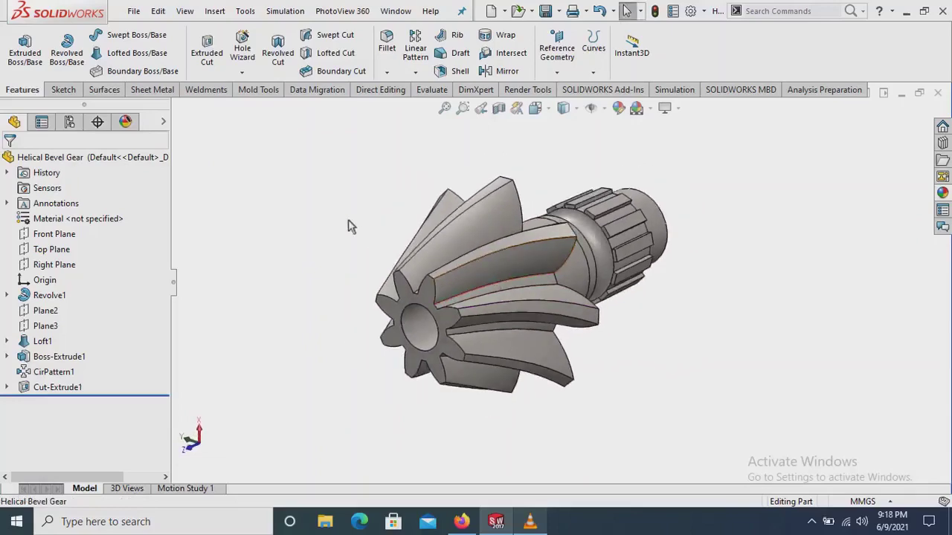
{"action": "mouse_move", "coordinate": [668, 348]}
{"action": "middle_mouse_down"}
{"action": "mouse_move", "coordinate": [635, 340]}
{"action": "mouse_move", "coordinate": [663, 367]}
{"action": "mouse_move", "coordinate": [754, 340]}
{"action": "mouse_move", "coordinate": [721, 314]}
{"action": "mouse_move", "coordinate": [676, 362]}
{"action": "mouse_move", "coordinate": [701, 395]}
{"action": "mouse_move", "coordinate": [650, 362]}
{"action": "mouse_move", "coordinate": [635, 416]}
{"action": "mouse_move", "coordinate": [625, 404]}
{"action": "mouse_move", "coordinate": [653, 361]}
{"action": "mouse_move", "coordinate": [618, 346]}
{"action": "mouse_move", "coordinate": [610, 382]}
{"action": "mouse_move", "coordinate": [623, 444]}
{"action": "mouse_move", "coordinate": [630, 377]}
{"action": "mouse_move", "coordinate": [644, 394]}
{"action": "mouse_move", "coordinate": [667, 317]}
{"action": "middle_mouse_up"}
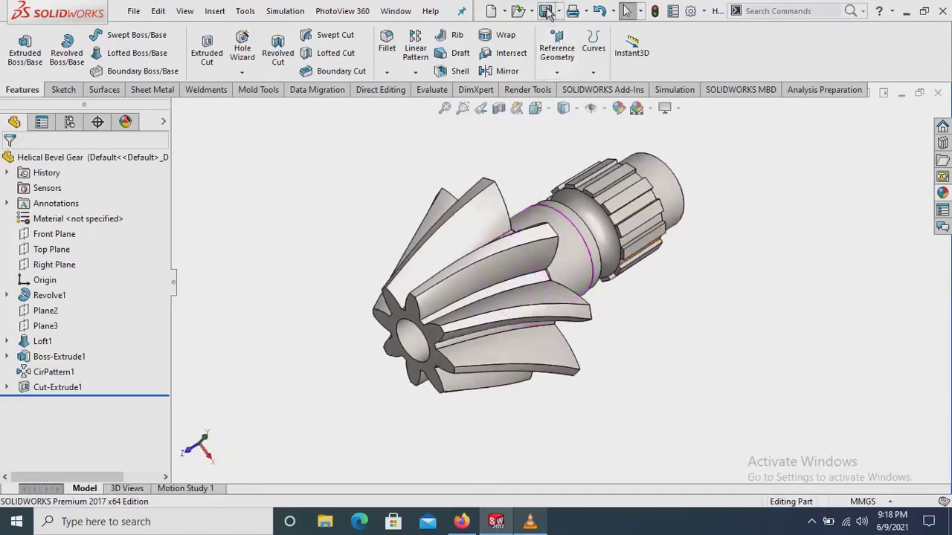
{"action": "middle_click_drag", "start_coordinate": [904, 152], "coordinate": [824, 222]}
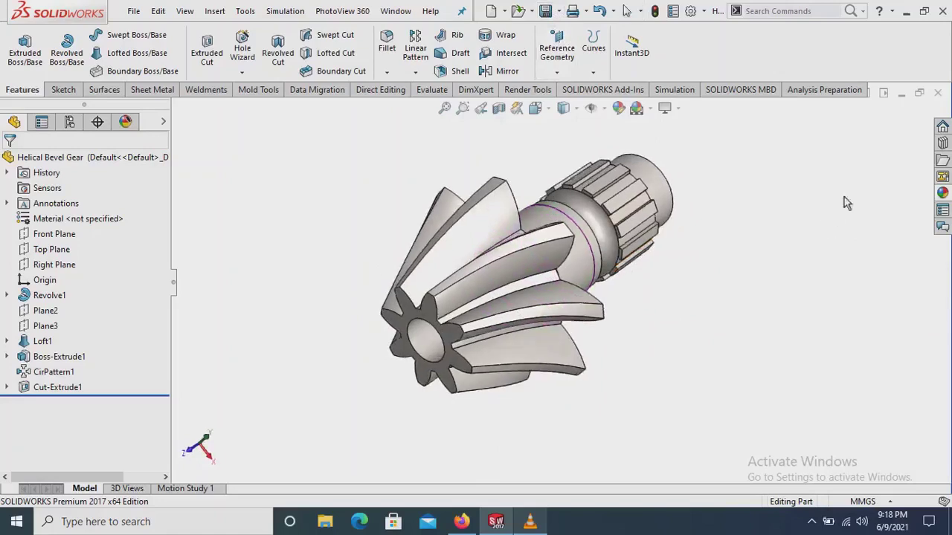
Close the Helical Bevel Gear part and create a new part document
{"action": "left_click", "coordinate": [939, 94]}
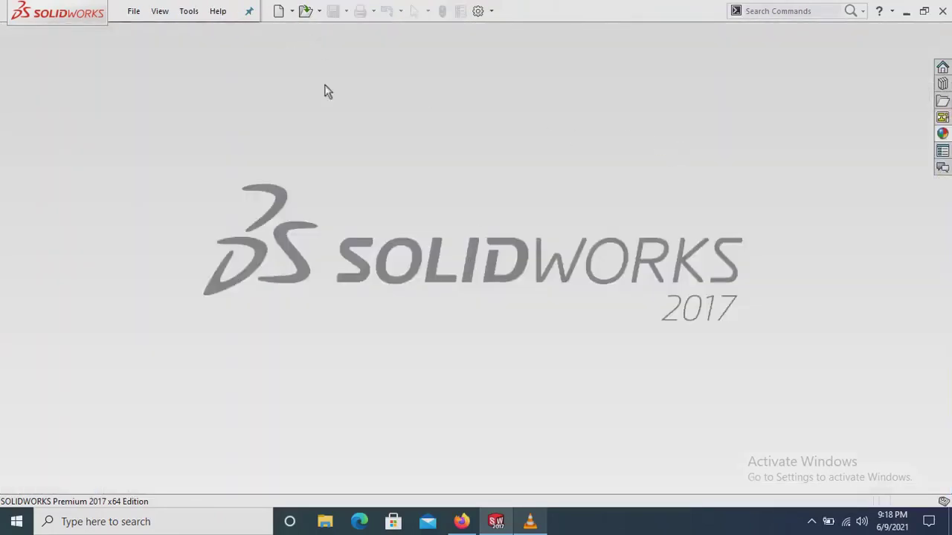
{"action": "left_click", "coordinate": [280, 13]}
{"action": "left_click", "coordinate": [313, 235]}
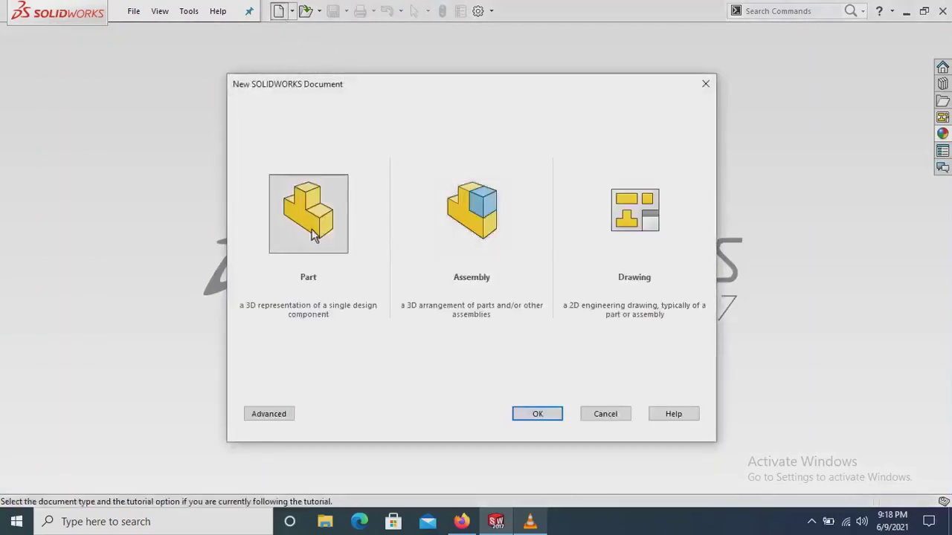
{"action": "left_click", "coordinate": [536, 416]}
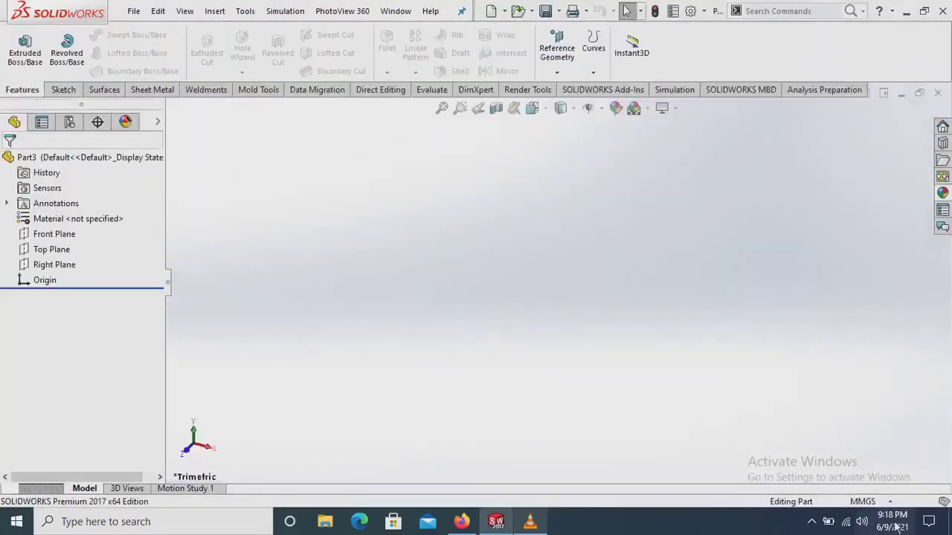
Keep MMGS units and set the background scene to Plain White
{"action": "left_click", "coordinate": [865, 502]}
{"action": "left_click", "coordinate": [637, 334]}
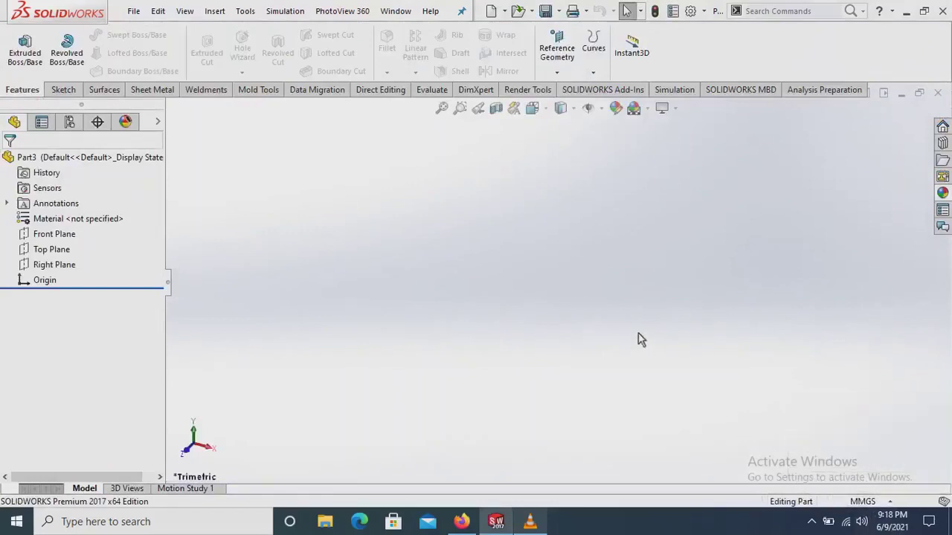
{"action": "left_click", "coordinate": [674, 109]}
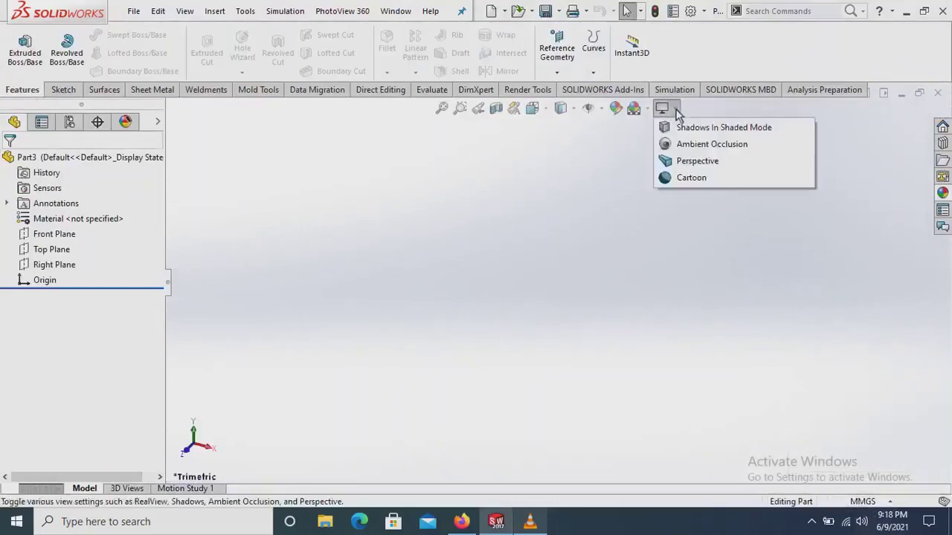
{"action": "left_click", "coordinate": [648, 109]}
{"action": "left_click", "coordinate": [653, 145]}
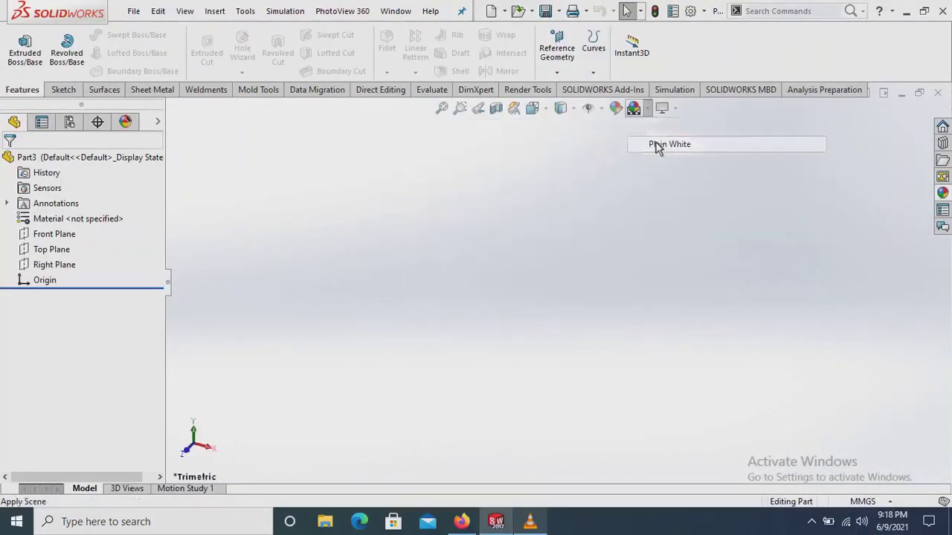
On the Right Plane, draw the stepped outline's lines from the origin over two shoulders
{"action": "left_click", "coordinate": [68, 265]}
{"action": "left_click", "coordinate": [79, 238]}
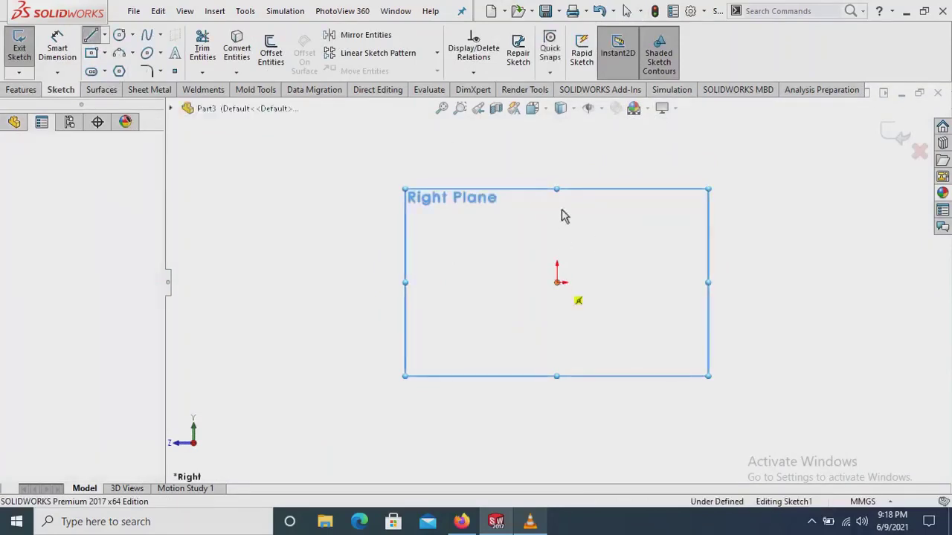
{"action": "left_click", "coordinate": [557, 281]}
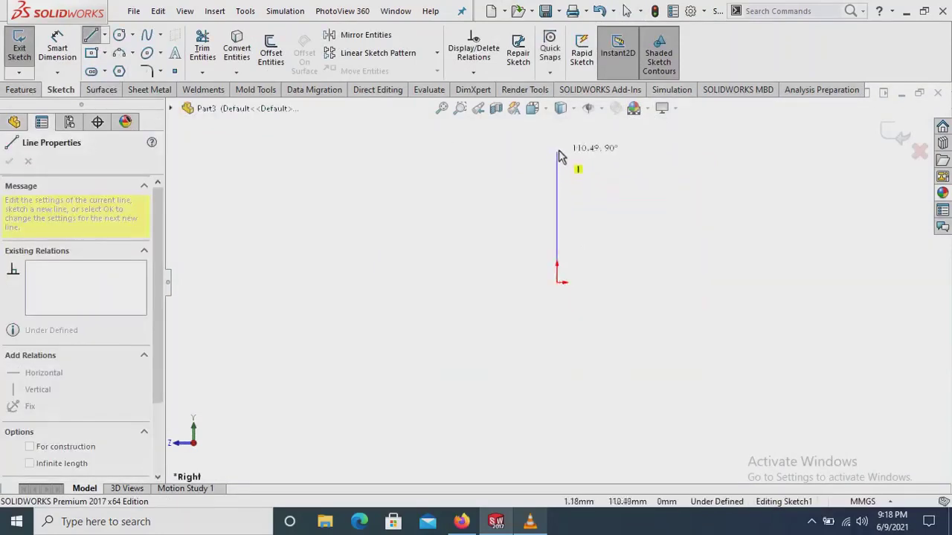
{"action": "left_click", "coordinate": [557, 140]}
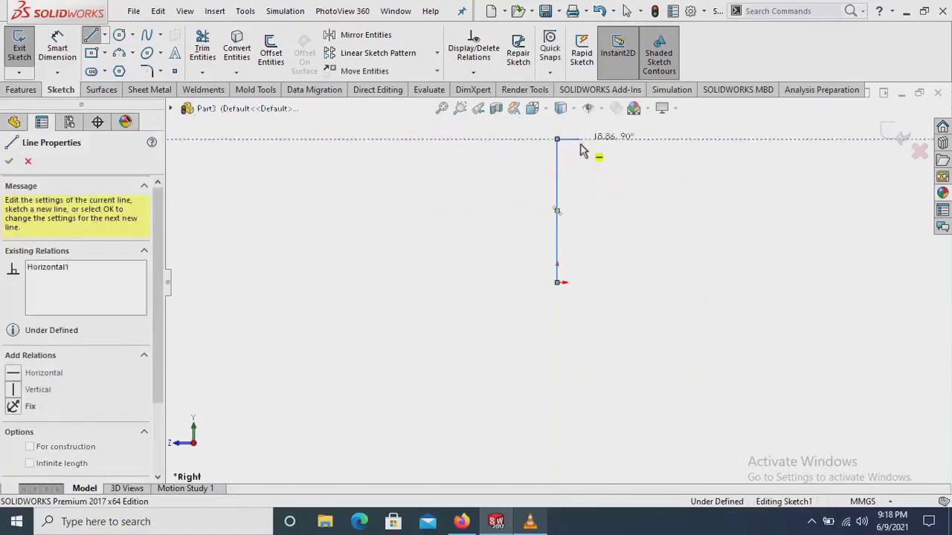
{"action": "left_click", "coordinate": [580, 165]}
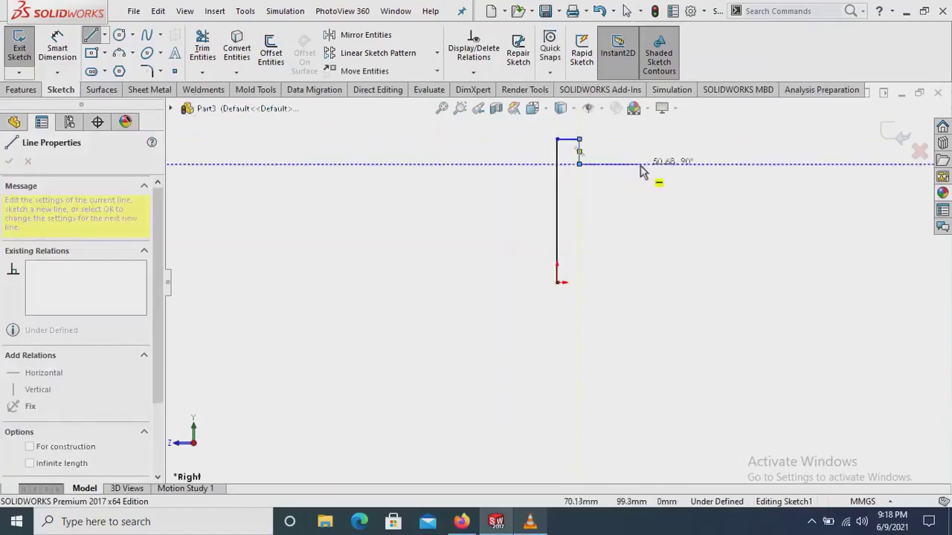
{"action": "left_click", "coordinate": [642, 164]}
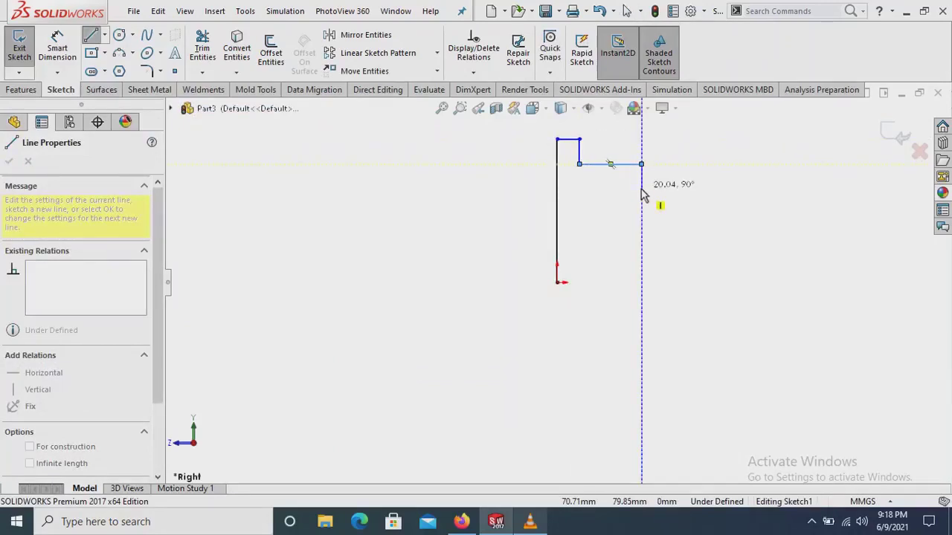
{"action": "left_click", "coordinate": [641, 187]}
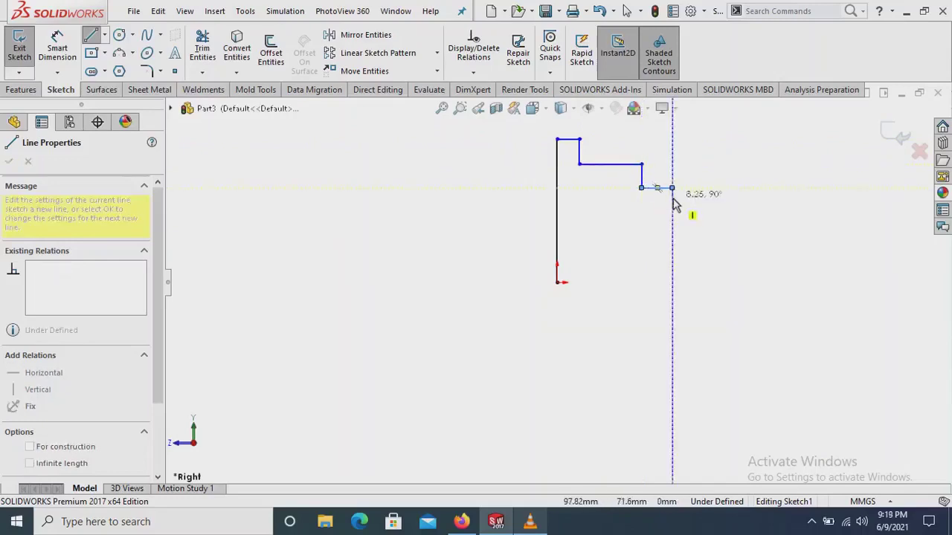
{"action": "left_click", "coordinate": [672, 187]}
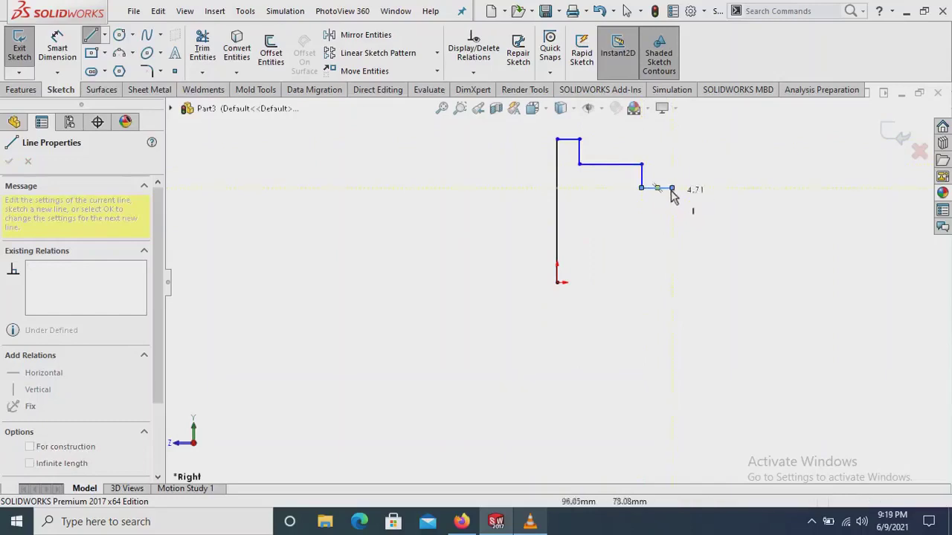
{"action": "double_click", "coordinate": [671, 189]}
Add the tangent-arc groove and remaining lines, closing the profile back at the origin
{"action": "key", "text": "a"}
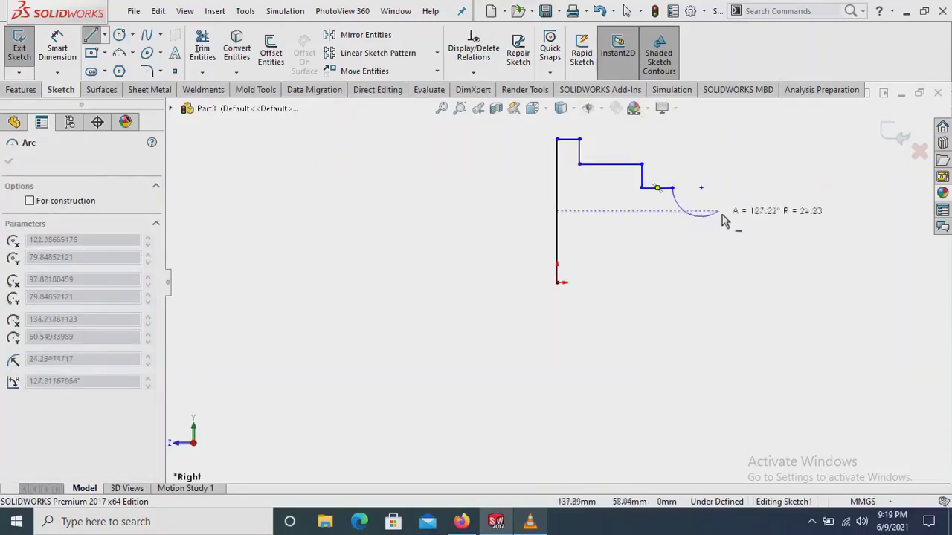
{"action": "left_click", "coordinate": [732, 203]}
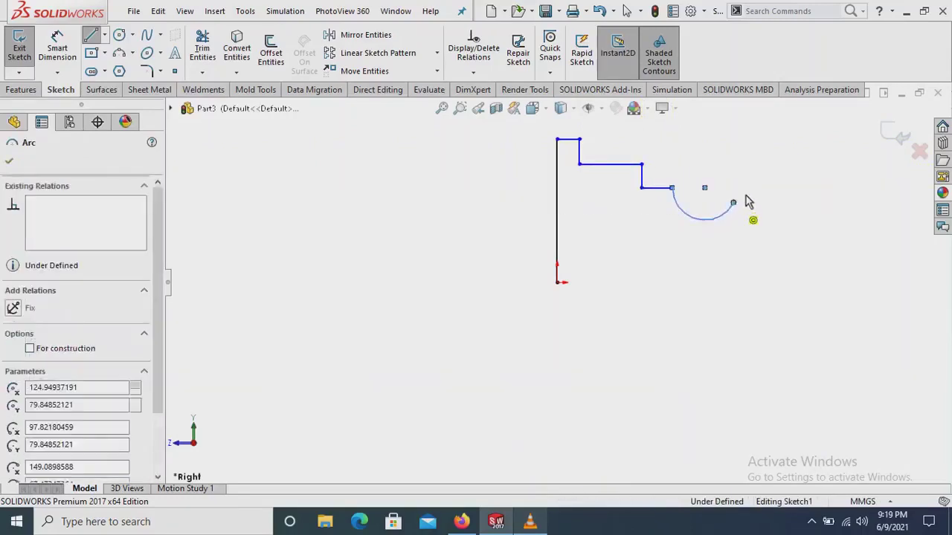
{"action": "scroll", "coordinate": [757, 194], "scroll_direction": "down", "scroll_amount": 2}
{"action": "scroll", "coordinate": [625, 264], "scroll_direction": "up", "scroll_amount": 3}
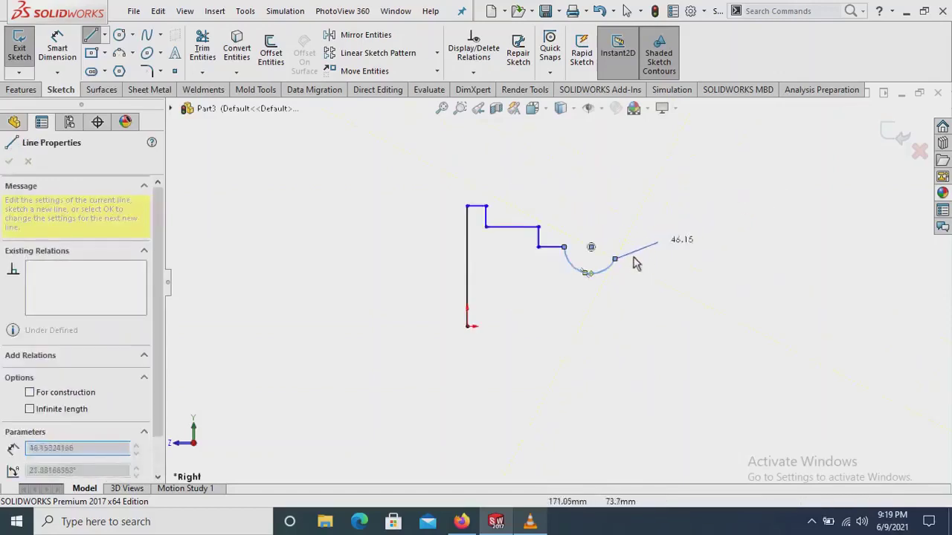
{"action": "scroll", "coordinate": [611, 279], "scroll_direction": "down", "scroll_amount": 2}
{"action": "scroll", "coordinate": [617, 265], "scroll_direction": "down", "scroll_amount": 1}
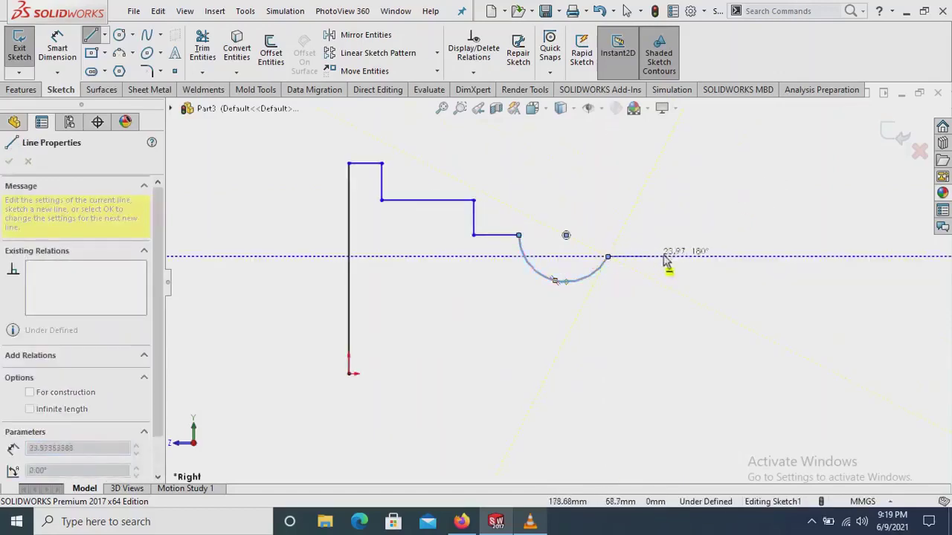
{"action": "left_click", "coordinate": [699, 259]}
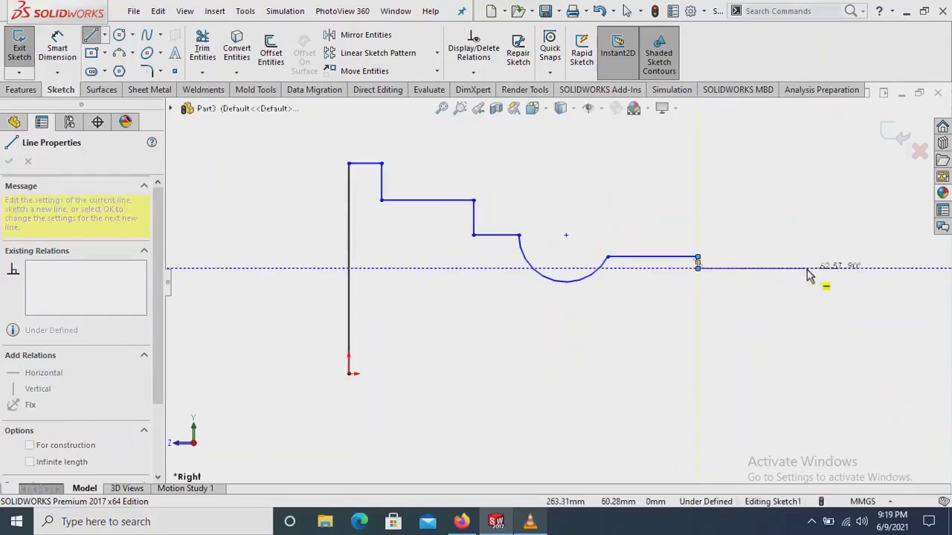
{"action": "left_click", "coordinate": [807, 268]}
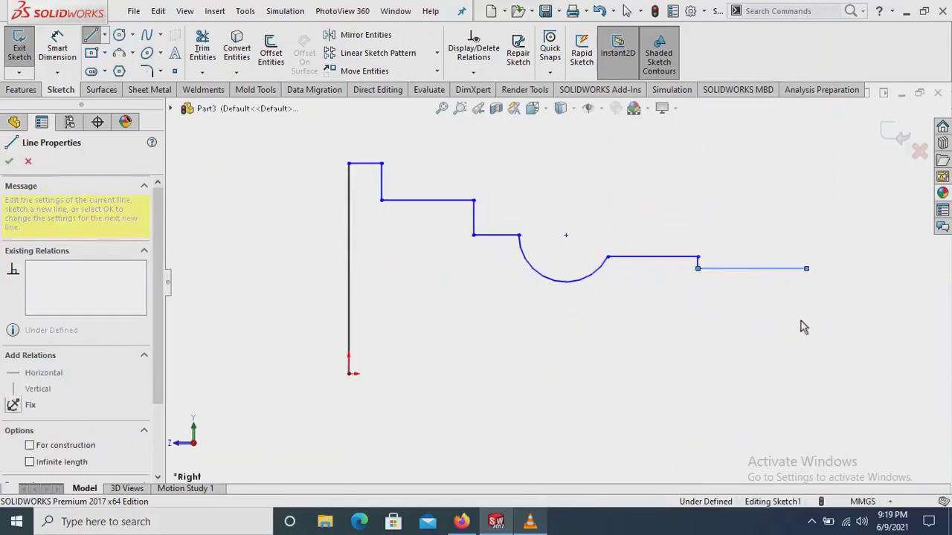
{"action": "left_click", "coordinate": [807, 374]}
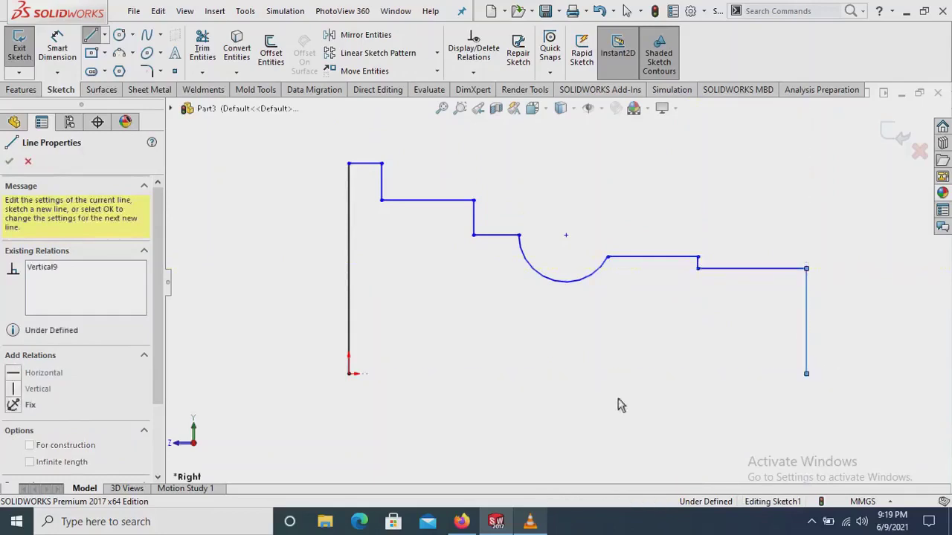
{"action": "left_click", "coordinate": [348, 373]}
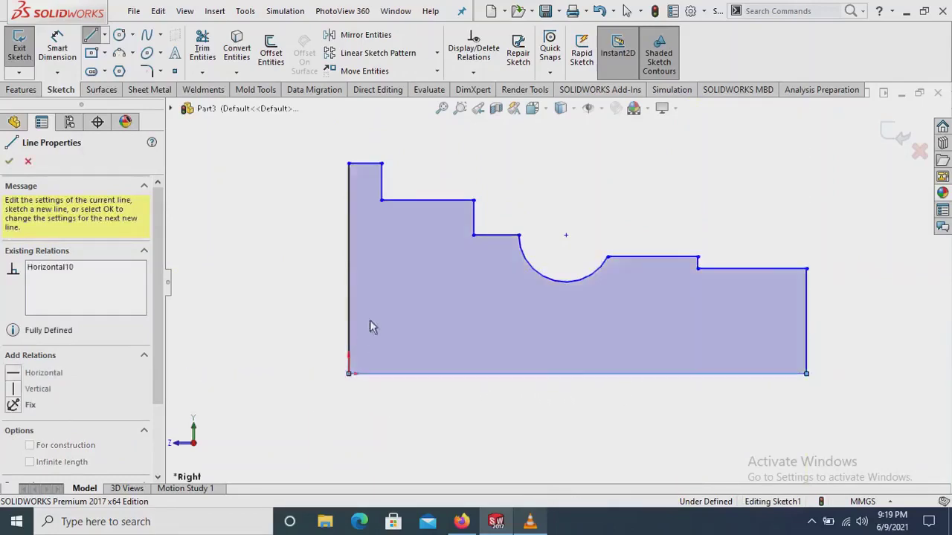
{"action": "right_click", "coordinate": [617, 182]}
{"action": "left_click", "coordinate": [646, 184]}
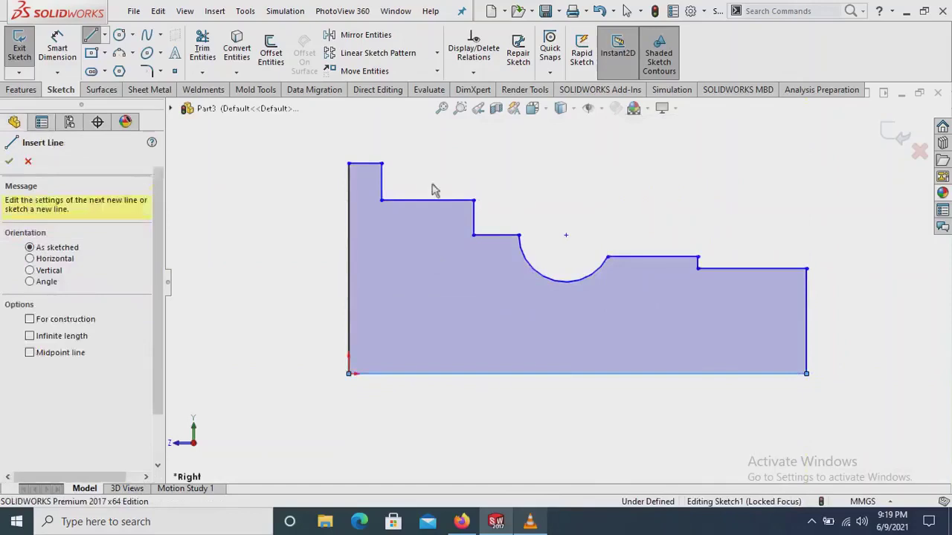
Dimension the left edge at 45 mm height and the bottom edge at 163 mm length
{"action": "left_click", "coordinate": [65, 48]}
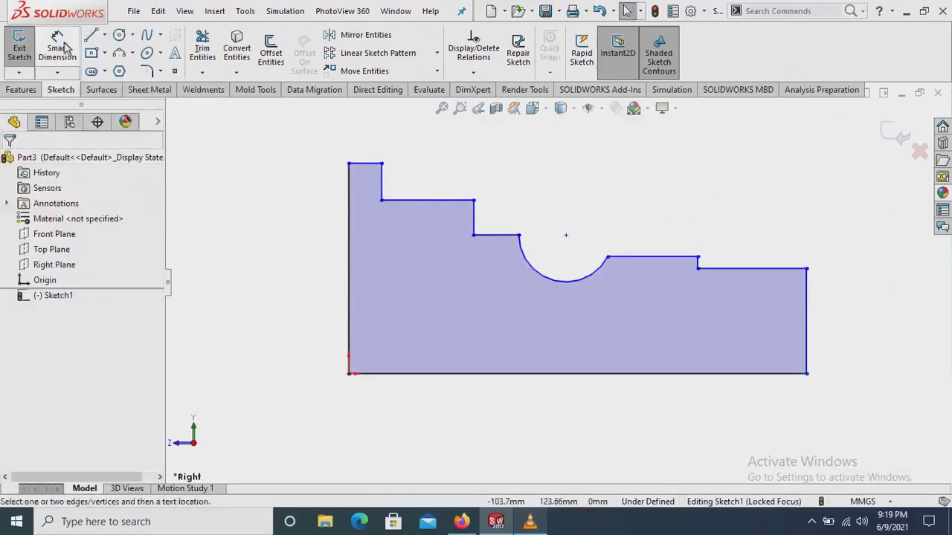
{"action": "left_click", "coordinate": [350, 237]}
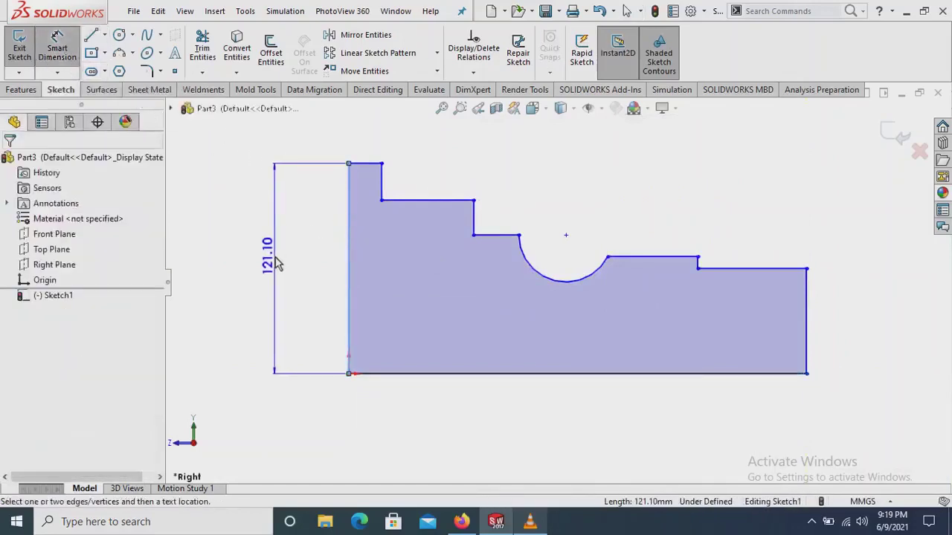
{"action": "left_click", "coordinate": [277, 263]}
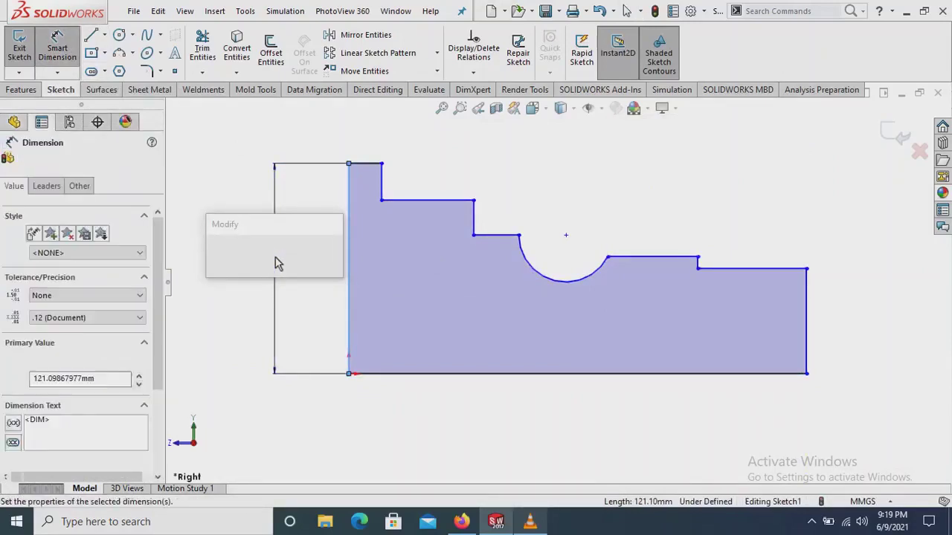
{"action": "type", "text": "45"}
{"action": "key", "text": "Return"}
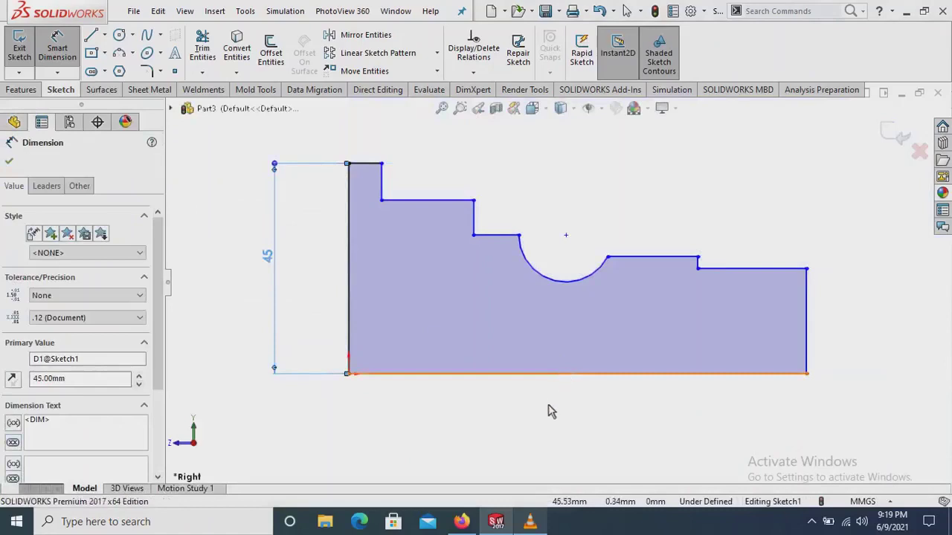
{"action": "left_click", "coordinate": [550, 411]}
{"action": "left_click", "coordinate": [544, 418]}
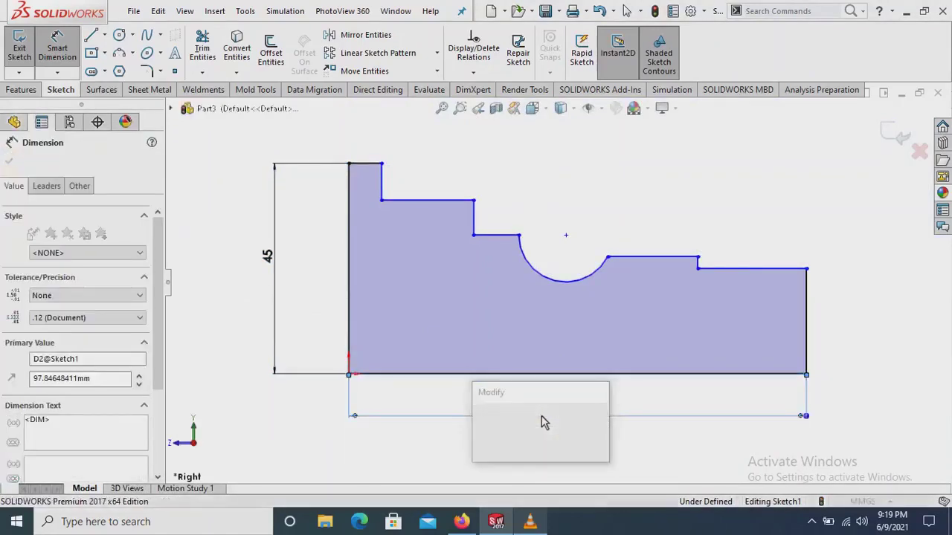
{"action": "type", "text": "163"}
{"action": "key", "text": "Escape"}
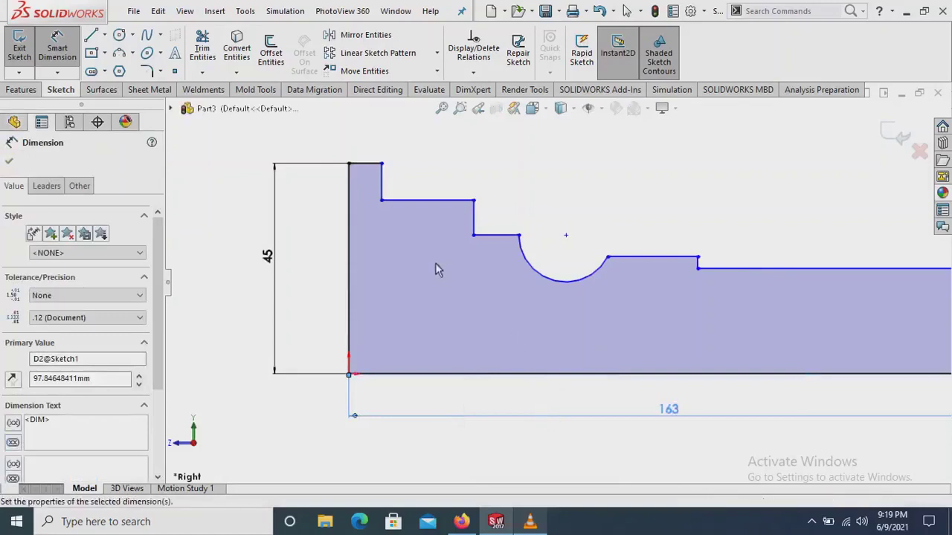
Fit the profile in view and dimension the top short edge at 5 mm
{"action": "key", "text": "f"}
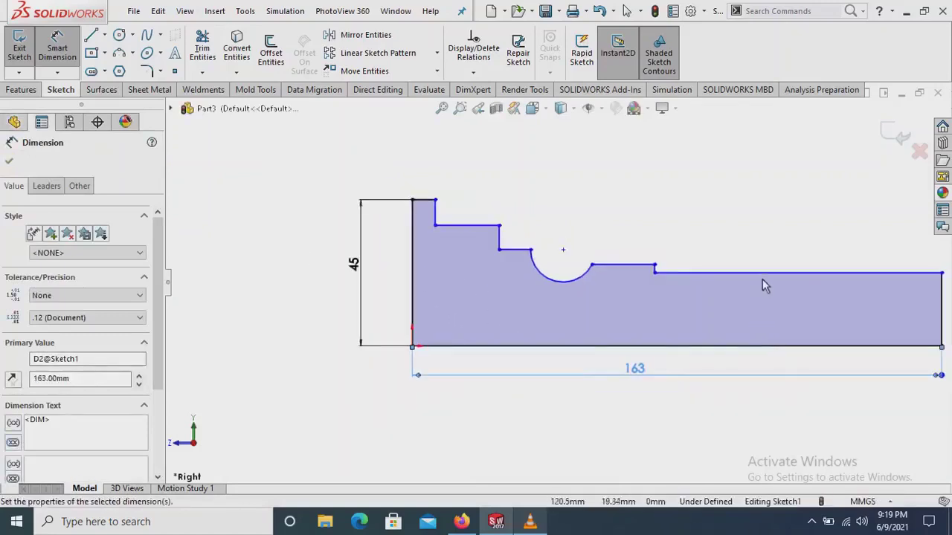
{"action": "scroll", "coordinate": [744, 276], "scroll_direction": "down", "scroll_amount": 1}
{"action": "scroll", "coordinate": [599, 261], "scroll_direction": "up", "scroll_amount": 1}
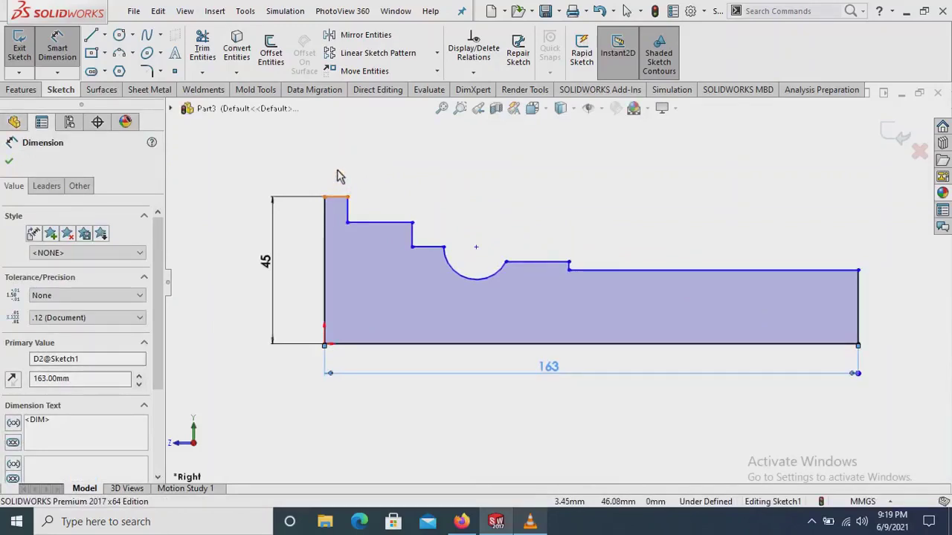
{"action": "left_click", "coordinate": [337, 176]}
{"action": "left_click", "coordinate": [337, 176]}
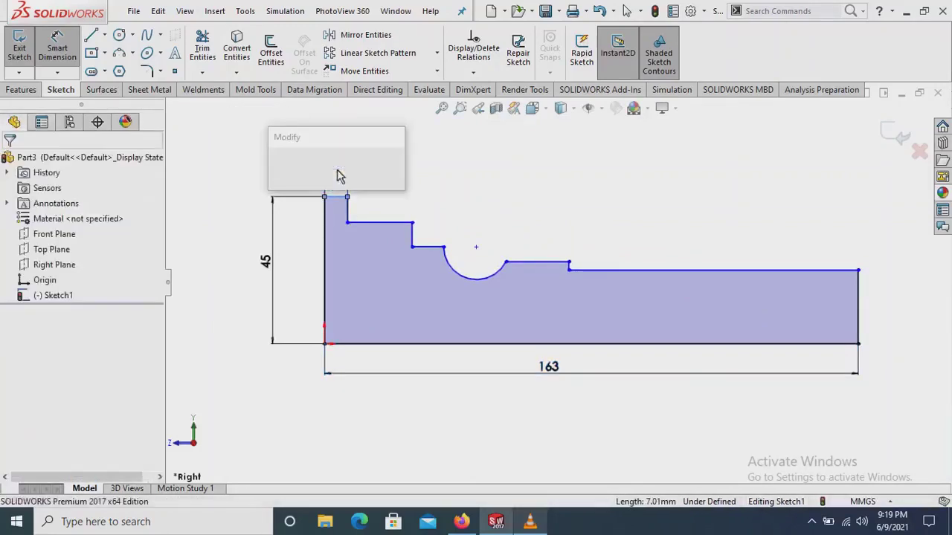
{"action": "key", "text": "Return"}
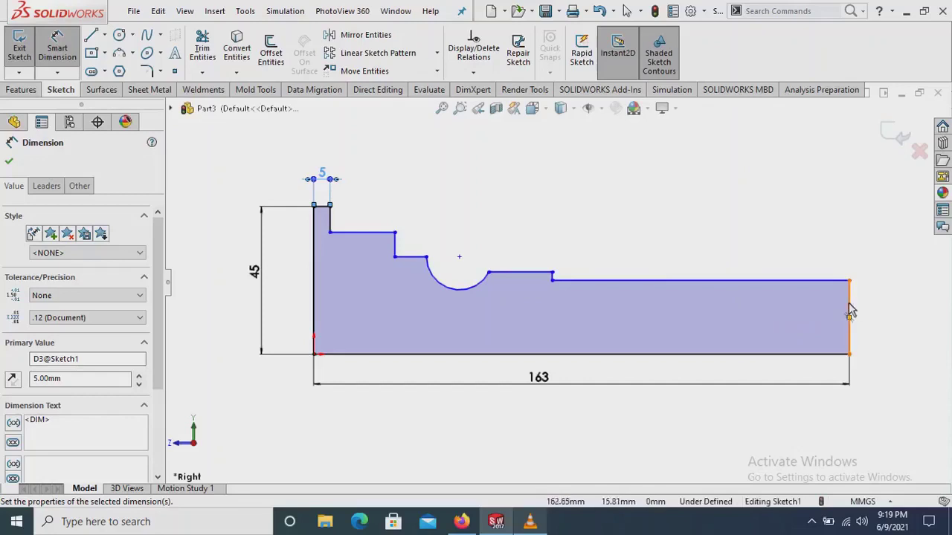
Dimension the right-hand steps at 32 mm and 80 mm from the right end
{"action": "left_click", "coordinate": [554, 289]}
{"action": "key", "text": "Delete"}
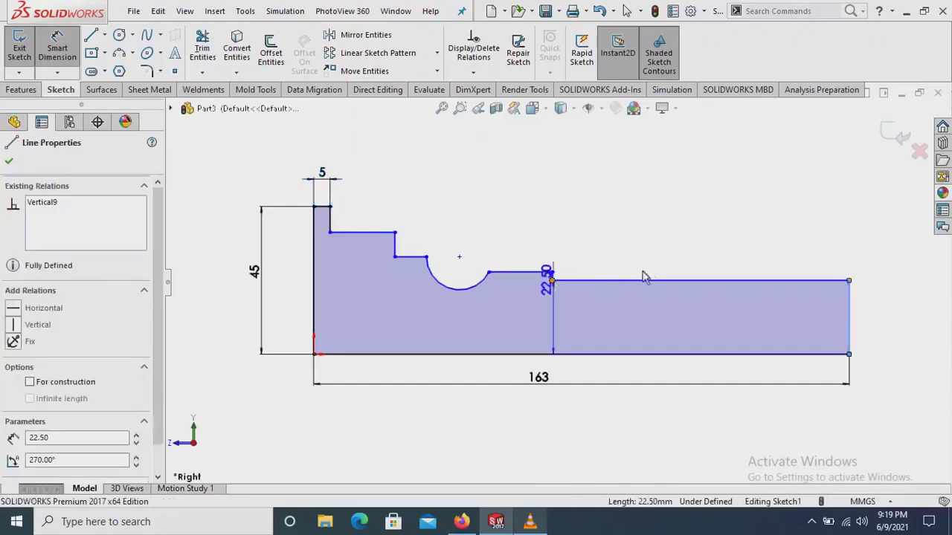
{"action": "left_click", "coordinate": [693, 261]}
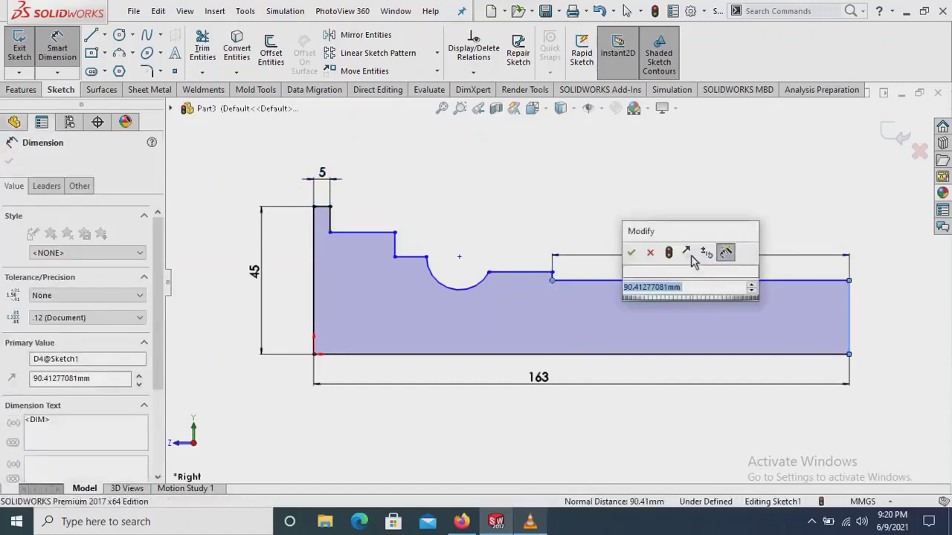
{"action": "type", "text": "32"}
{"action": "key", "text": "Return"}
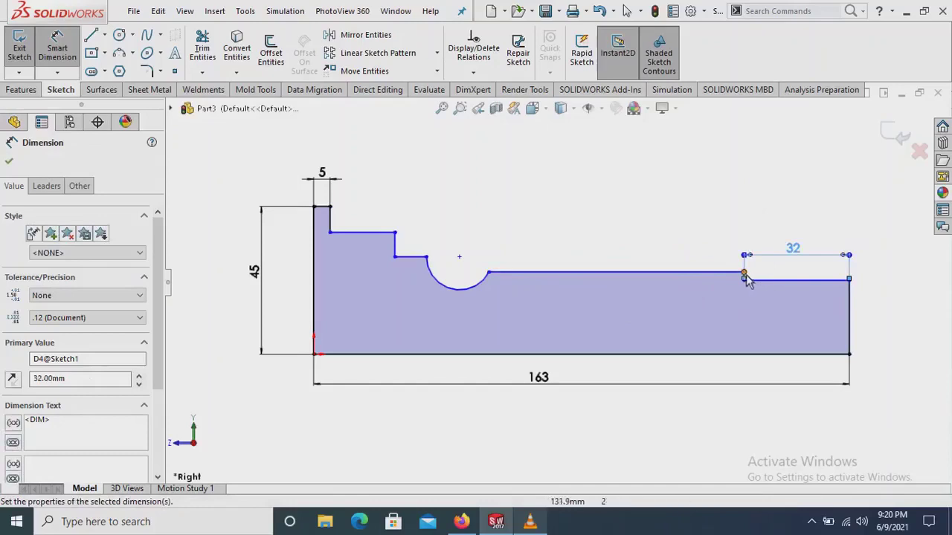
{"action": "left_click", "coordinate": [854, 314]}
{"action": "left_click", "coordinate": [853, 314]}
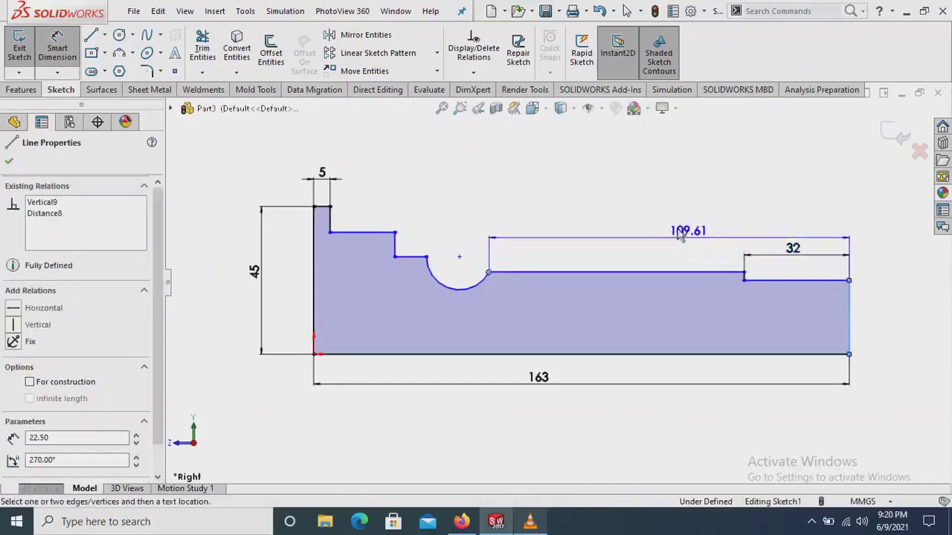
{"action": "left_click", "coordinate": [655, 227]}
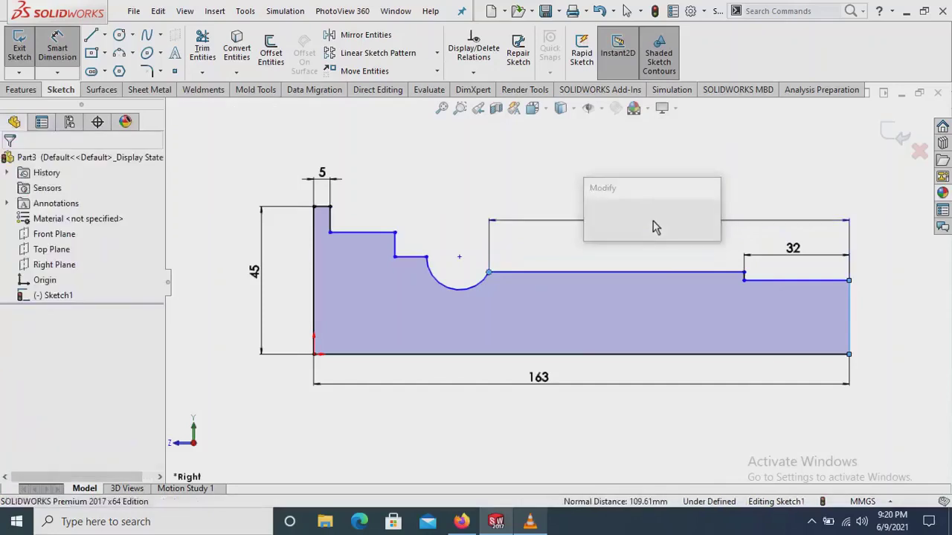
{"action": "key", "text": "Return"}
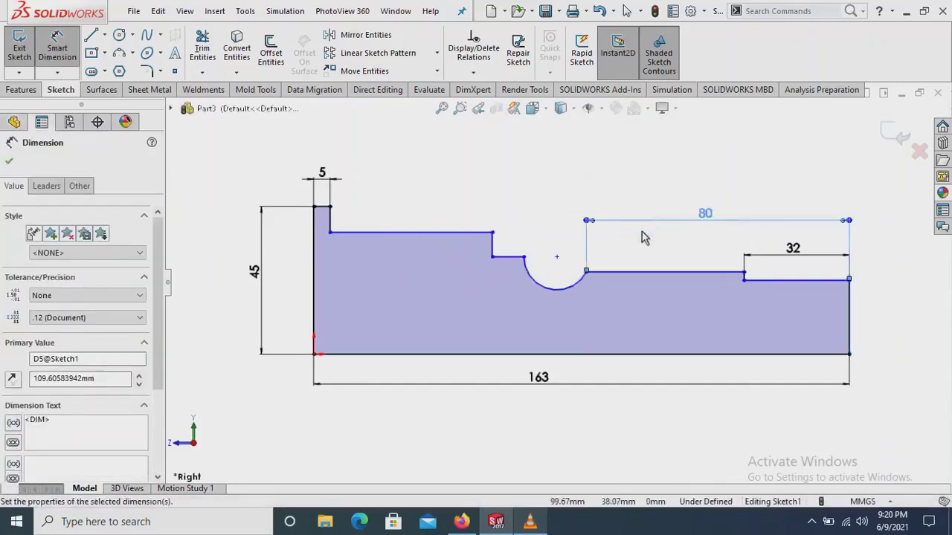
Locate the groove 102 mm from the right end
{"action": "left_click", "coordinate": [849, 280]}
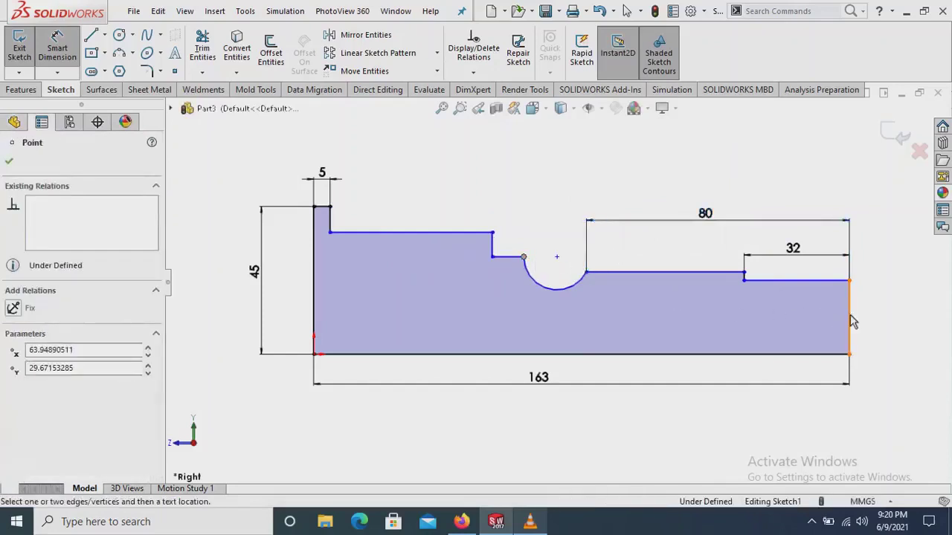
{"action": "left_click", "coordinate": [684, 199]}
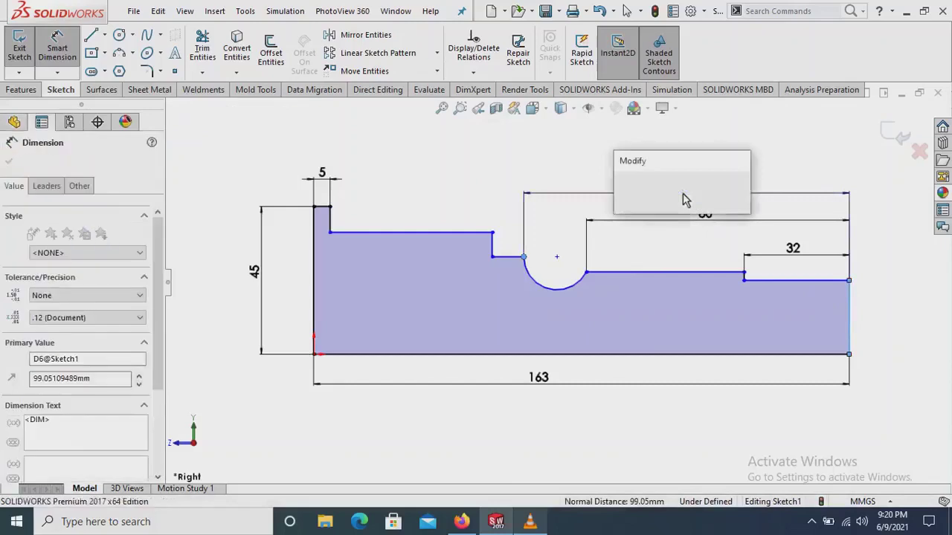
{"action": "type", "text": "102"}
{"action": "key", "text": "Escape"}
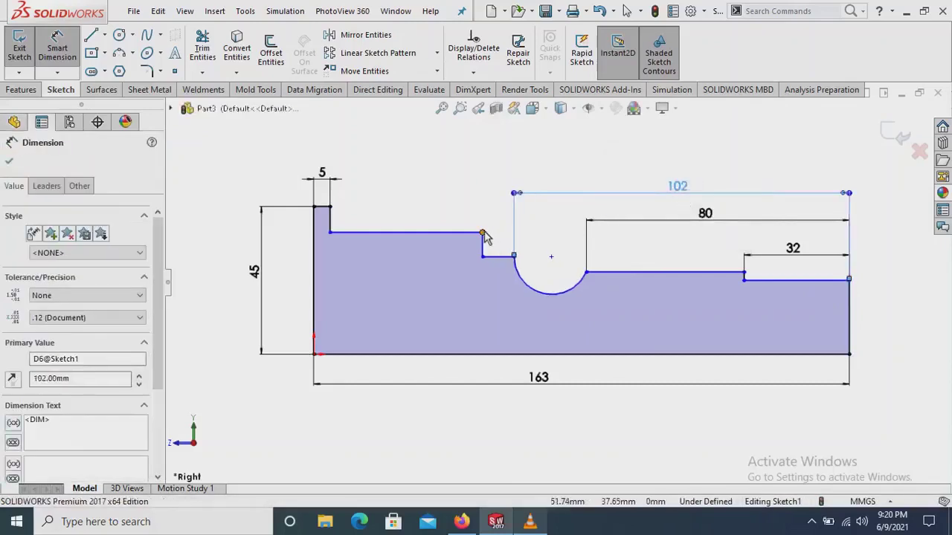
Dimension the next short step edge at 112 mm from the right end
{"action": "left_click", "coordinate": [482, 234]}
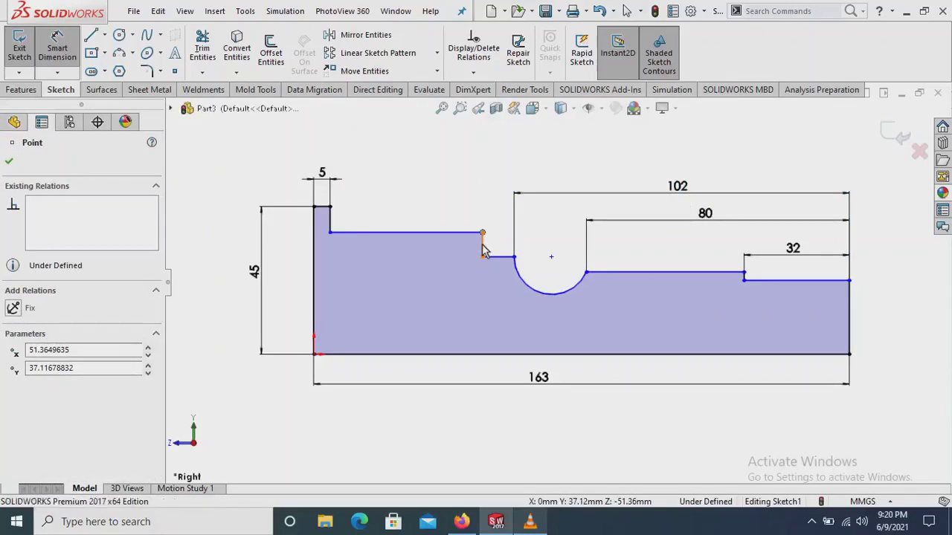
{"action": "left_click", "coordinate": [483, 248]}
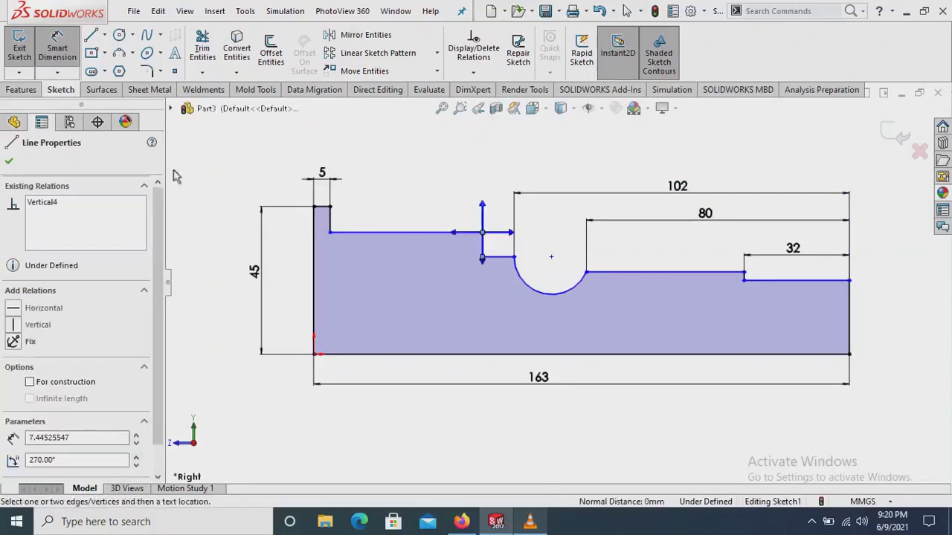
{"action": "left_click", "coordinate": [58, 52]}
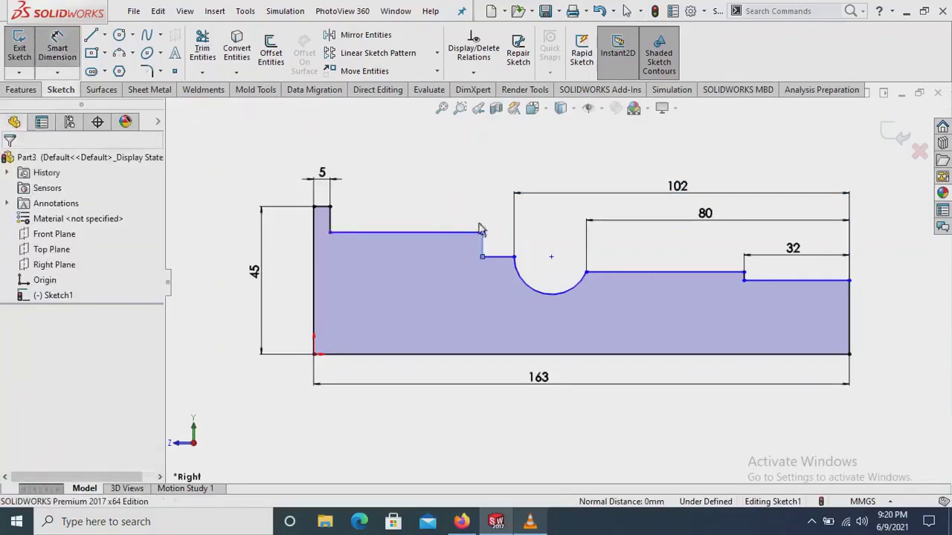
{"action": "key", "text": "Escape"}
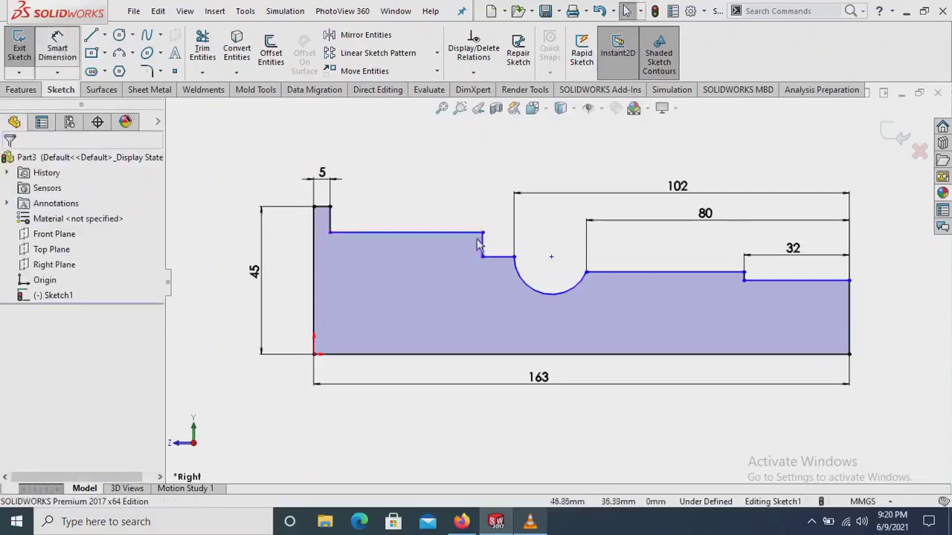
{"action": "key", "text": "Return"}
{"action": "left_click", "coordinate": [483, 245]}
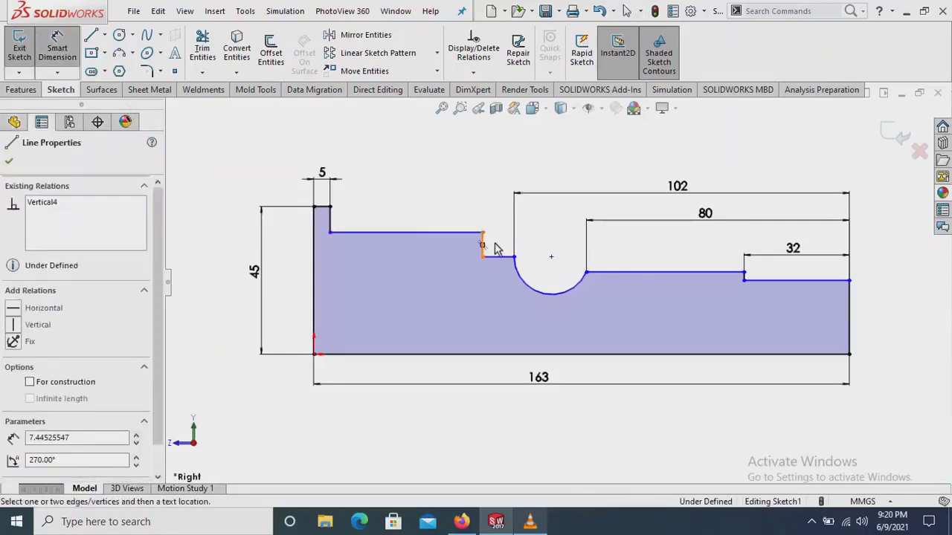
{"action": "left_click", "coordinate": [851, 319]}
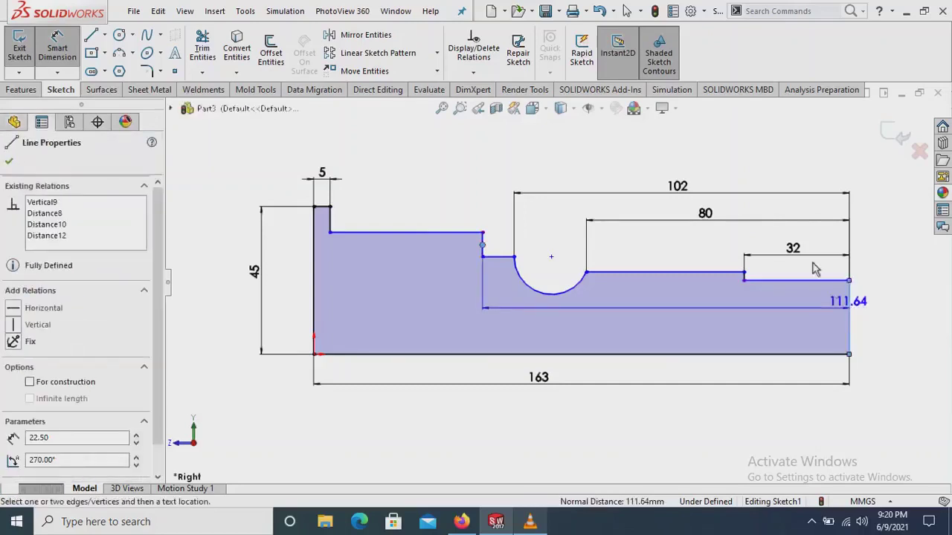
{"action": "left_click", "coordinate": [667, 165]}
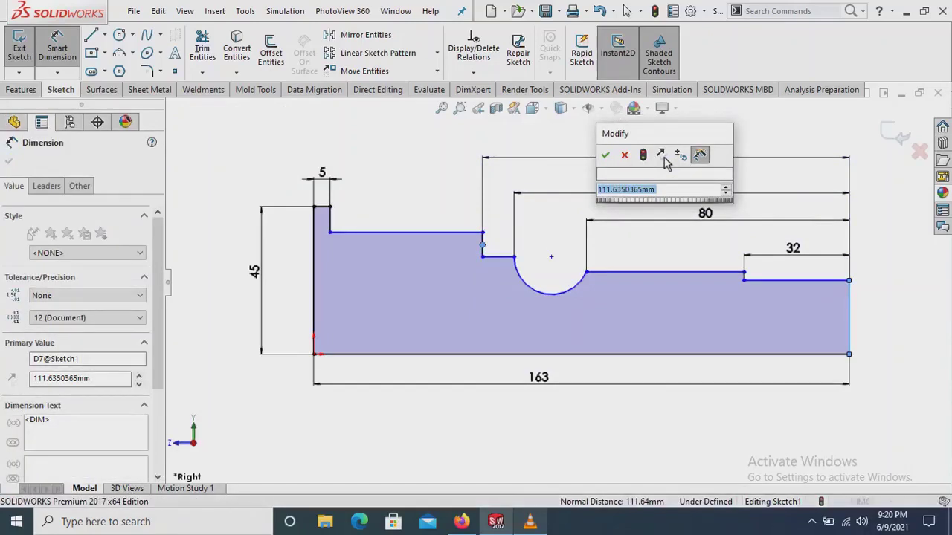
{"action": "type", "text": "11"}
{"action": "key", "text": "Return"}
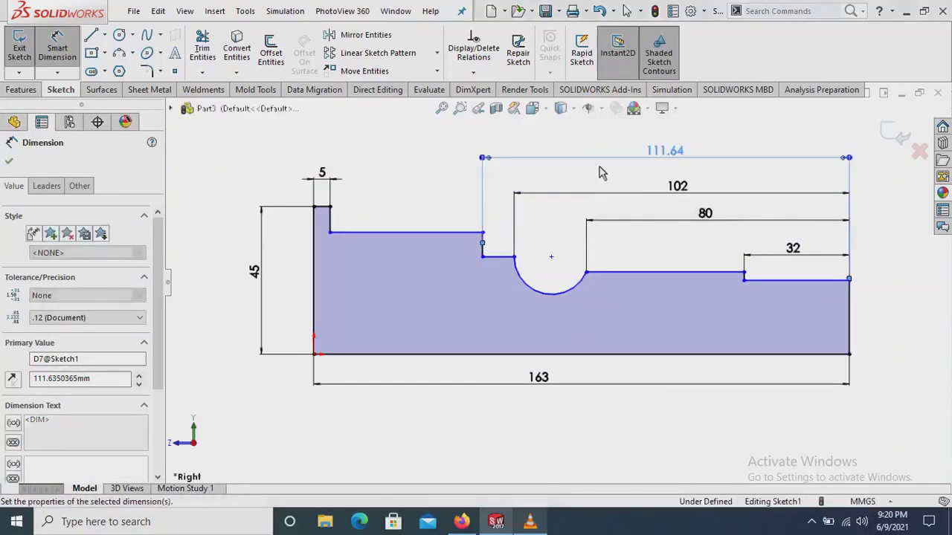
{"action": "type", "text": "112"}
{"action": "left_click", "coordinate": [11, 162]}
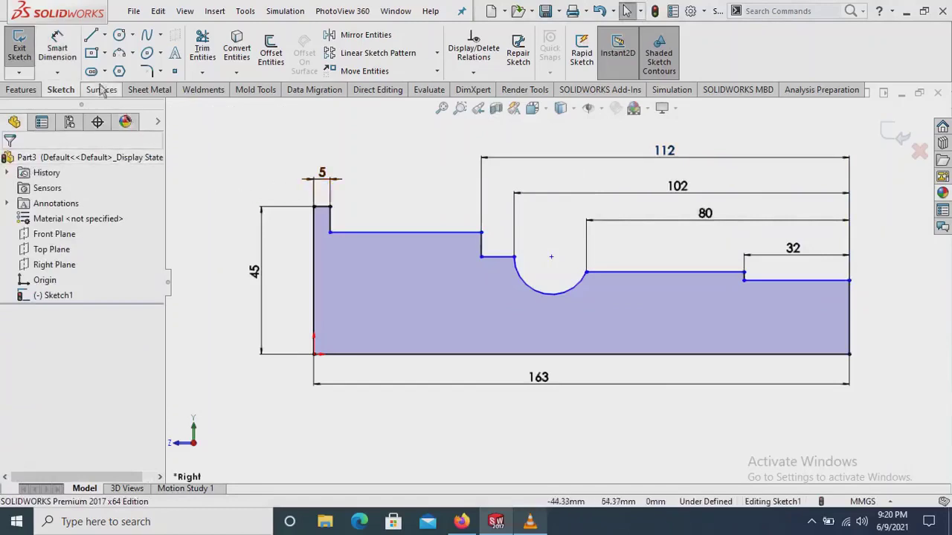
{"action": "left_click", "coordinate": [58, 48]}
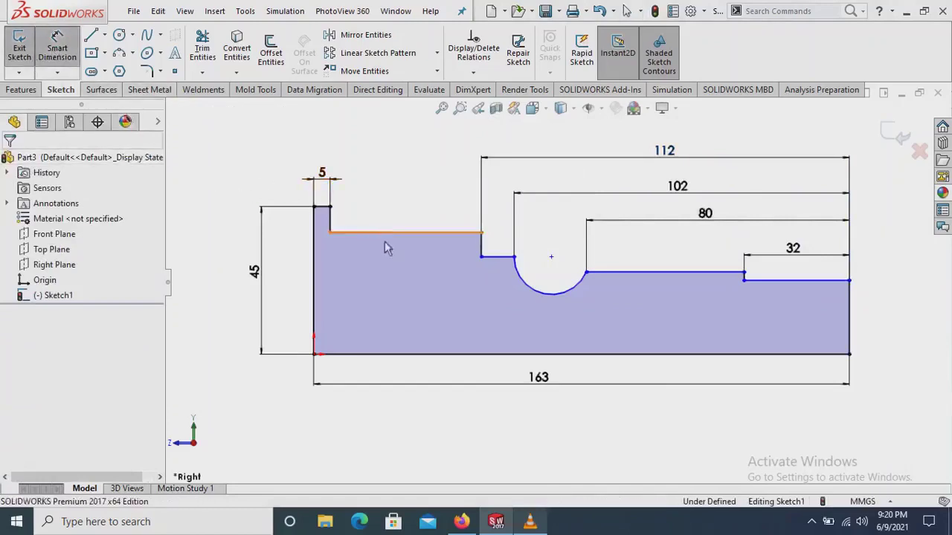
{"action": "left_click", "coordinate": [384, 242]}
Add vertical dimensions fixing the two left-end step heights at 39 mm and 38 mm
{"action": "left_click", "coordinate": [404, 354]}
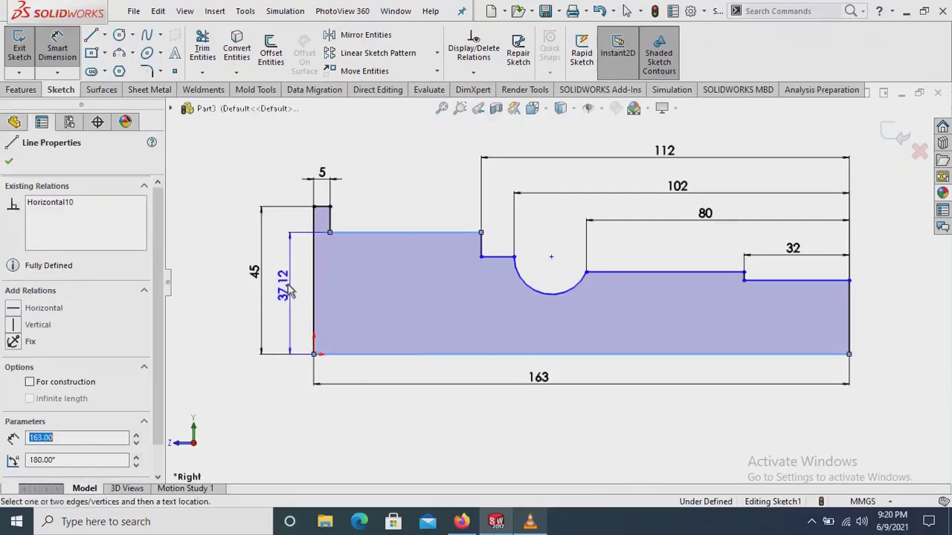
{"action": "left_click", "coordinate": [290, 291]}
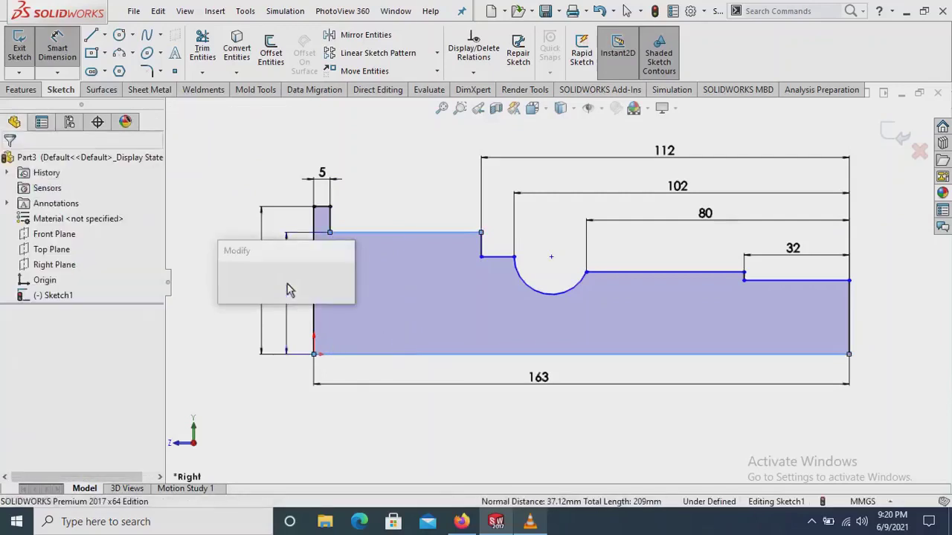
{"action": "type", "text": "39.00mm"}
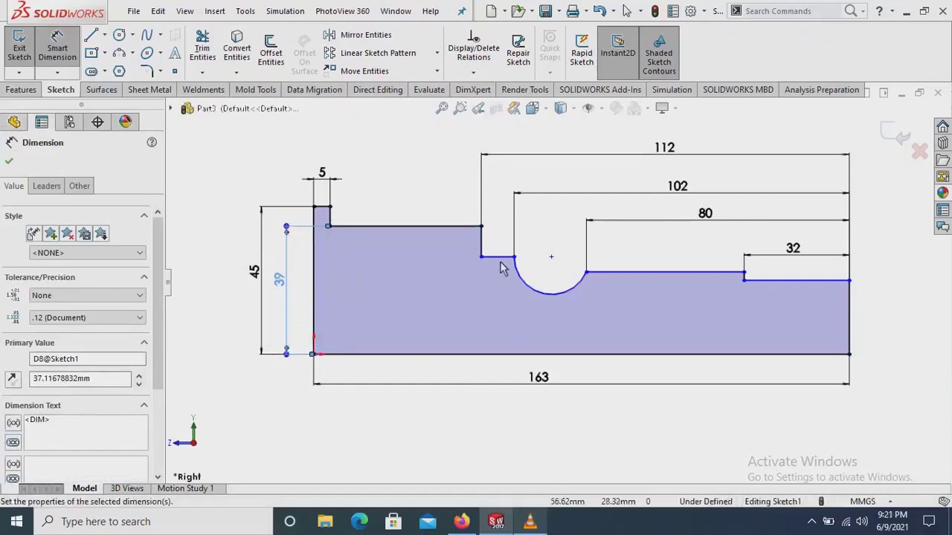
{"action": "left_click", "coordinate": [493, 354]}
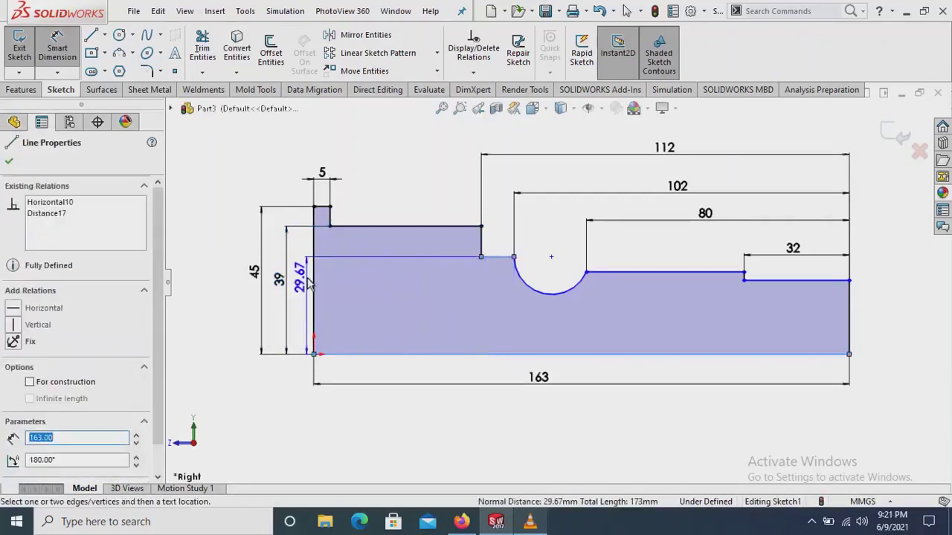
{"action": "left_click", "coordinate": [306, 284]}
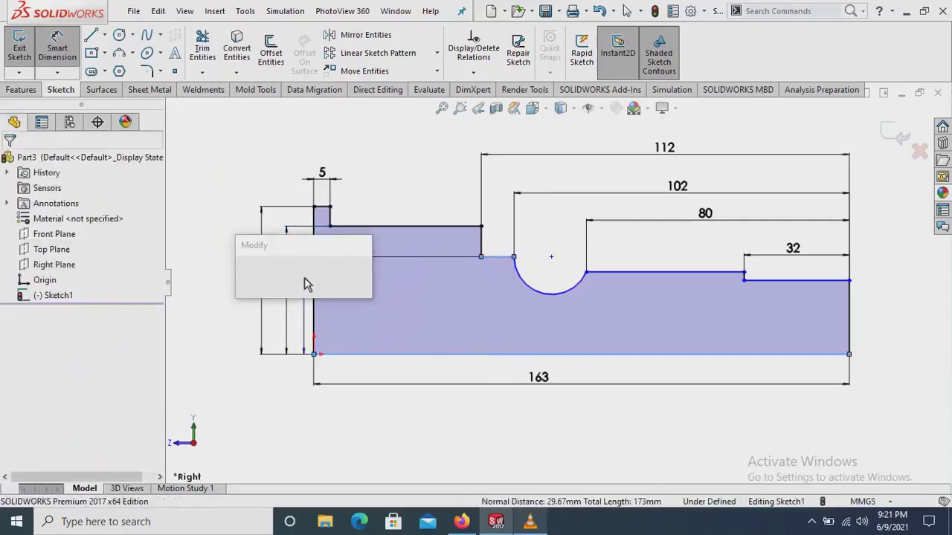
{"action": "type", "text": "48"}
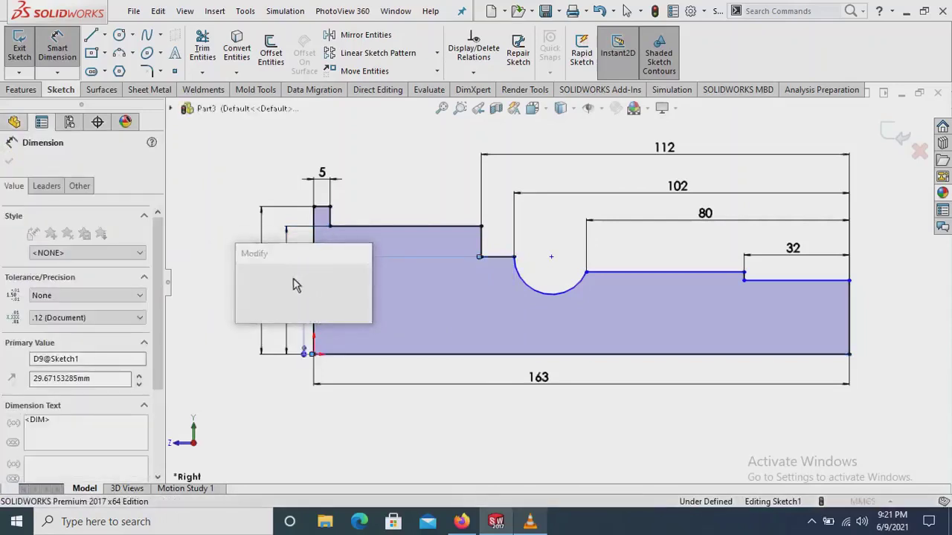
{"action": "key", "text": "Escape"}
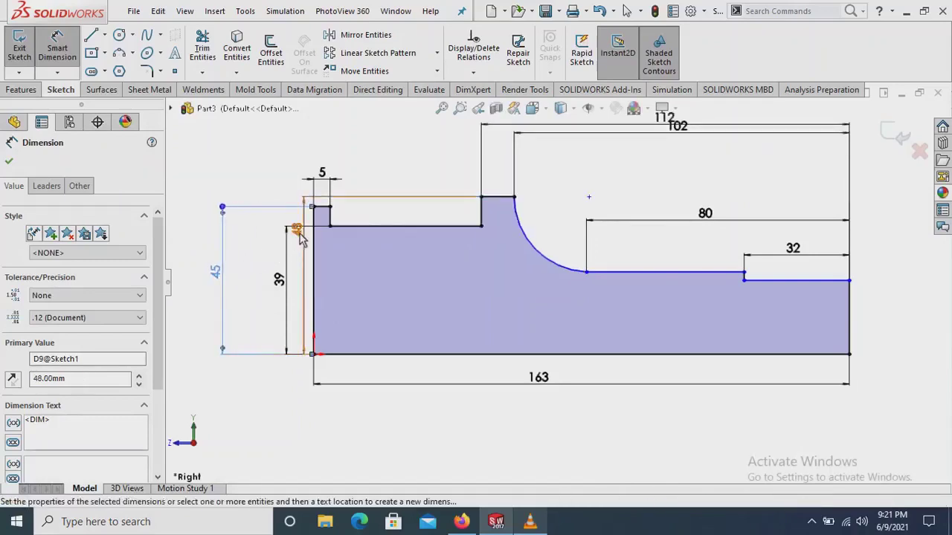
{"action": "key", "text": "Escape"}
{"action": "type", "text": "38"}
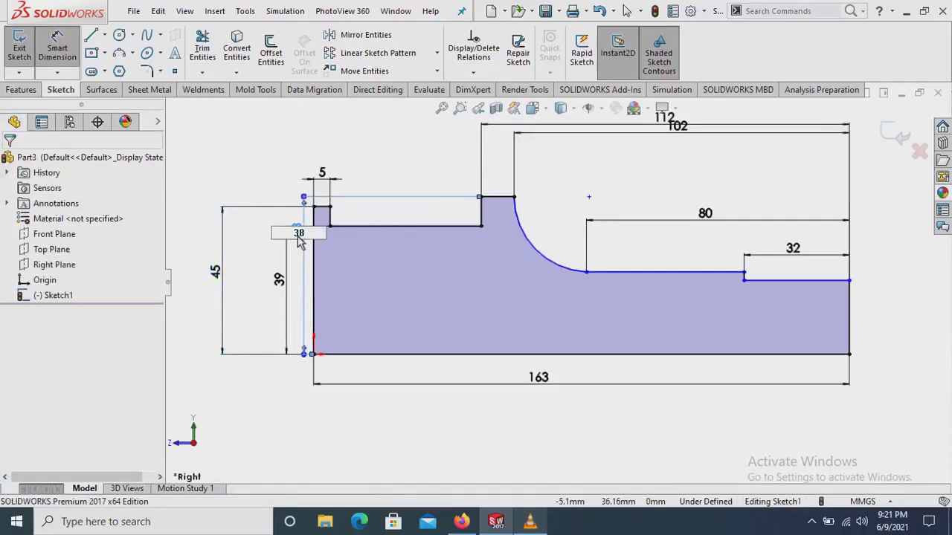
{"action": "key", "text": "Return"}
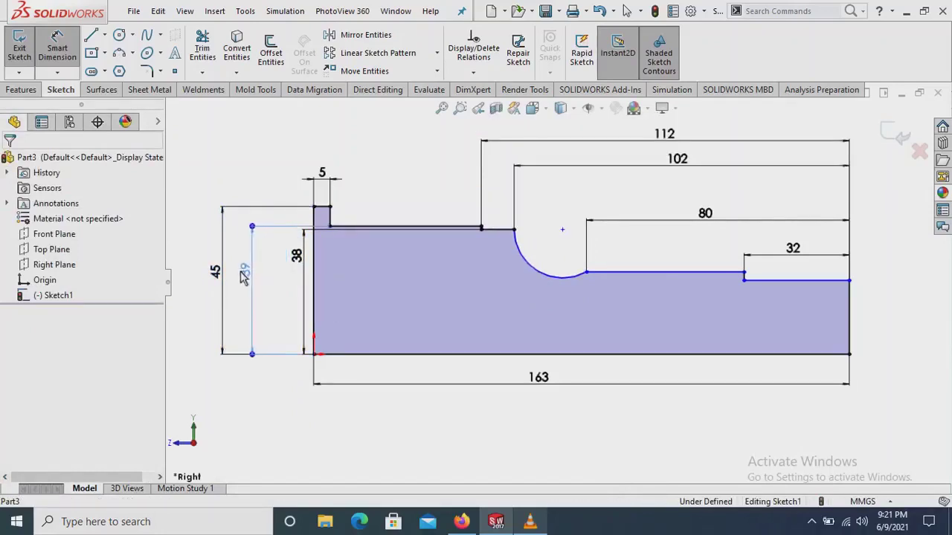
{"action": "left_click", "coordinate": [305, 254]}
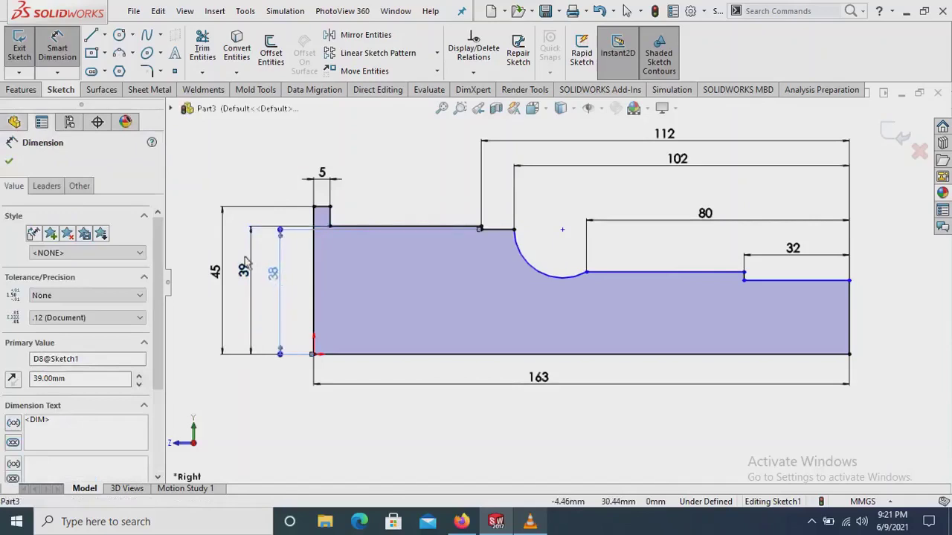
{"action": "left_click", "coordinate": [9, 165]}
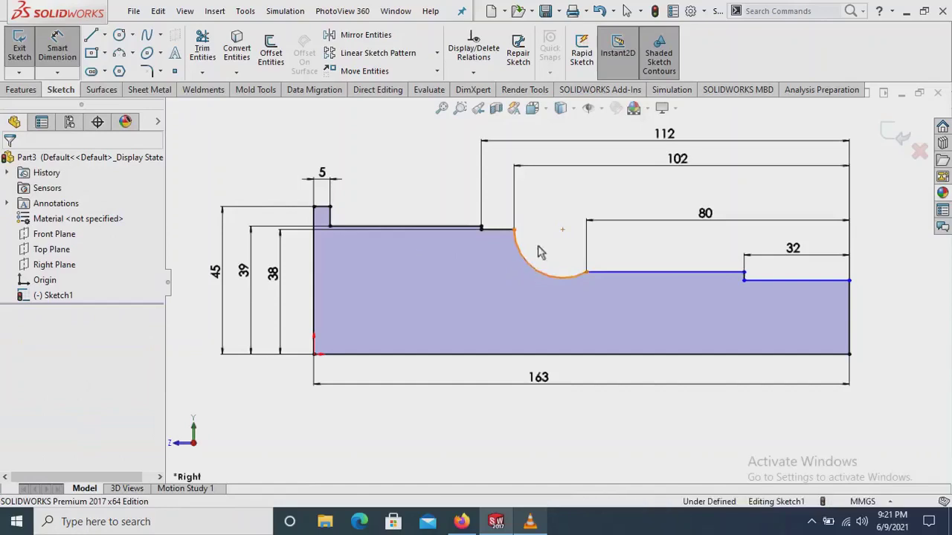
Set the groove arc radius to R11 and move its label above the groove
{"action": "left_click", "coordinate": [544, 206]}
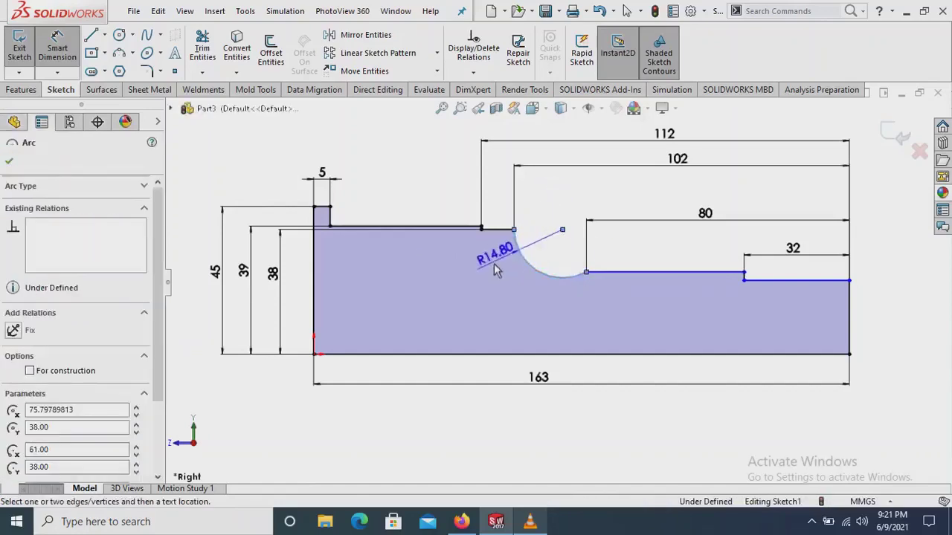
{"action": "left_click", "coordinate": [490, 271]}
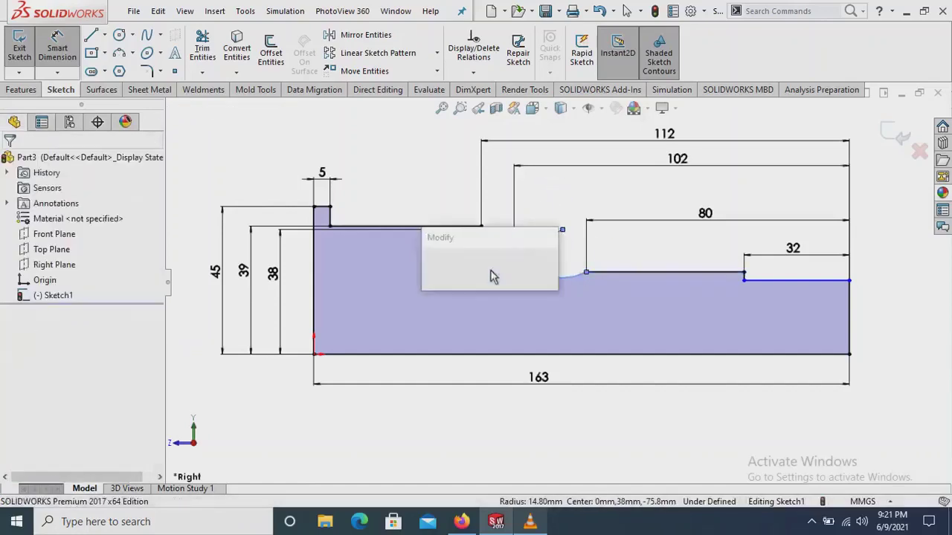
{"action": "type", "text": "1"}
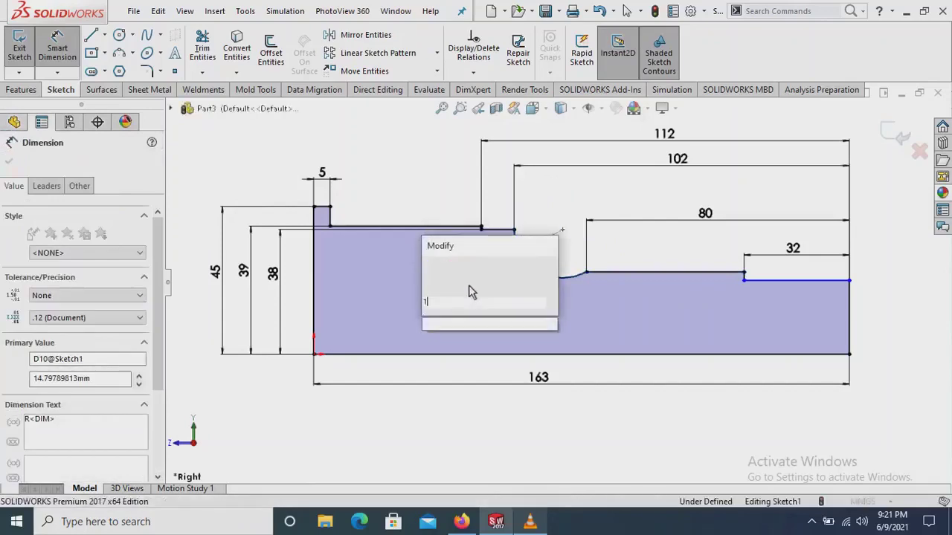
{"action": "key", "text": "Escape"}
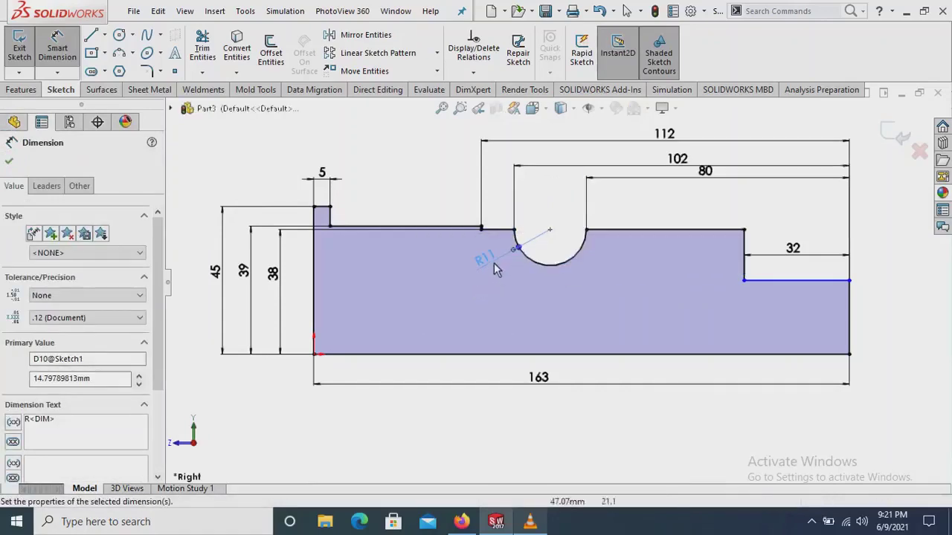
{"action": "left_click_drag", "start_coordinate": [495, 263], "coordinate": [569, 202]}
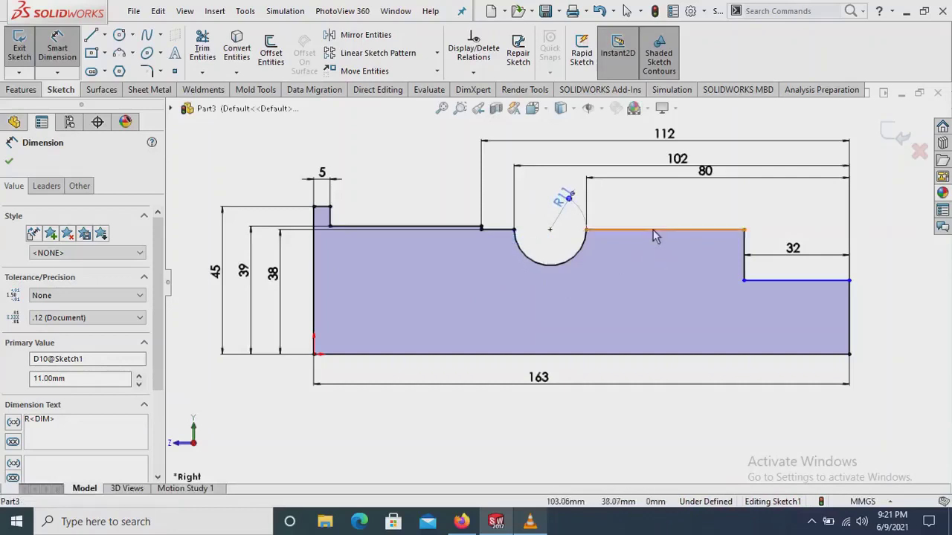
Dimension the right-hand section height at 38 mm and add the end step's height dimension
{"action": "left_click", "coordinate": [664, 355]}
{"action": "left_click", "coordinate": [649, 309]}
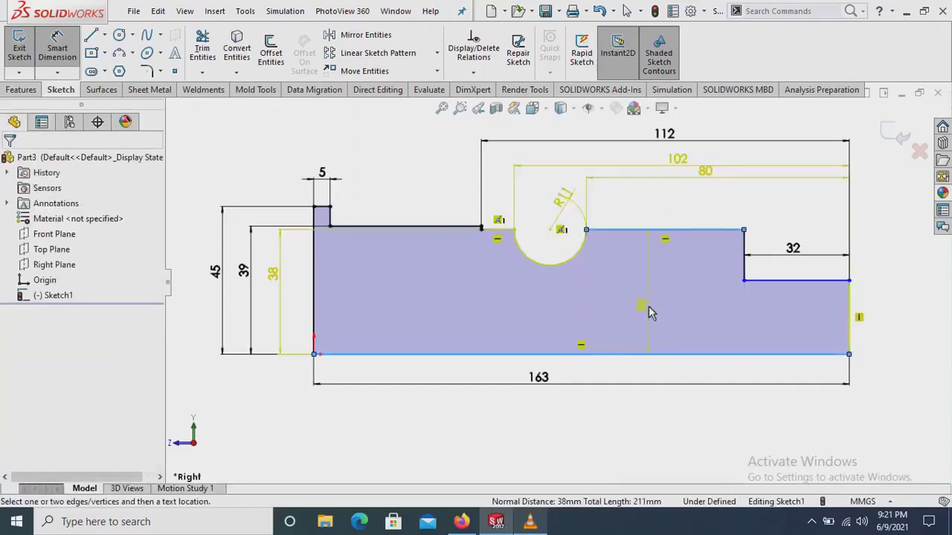
{"action": "left_click", "coordinate": [648, 307]}
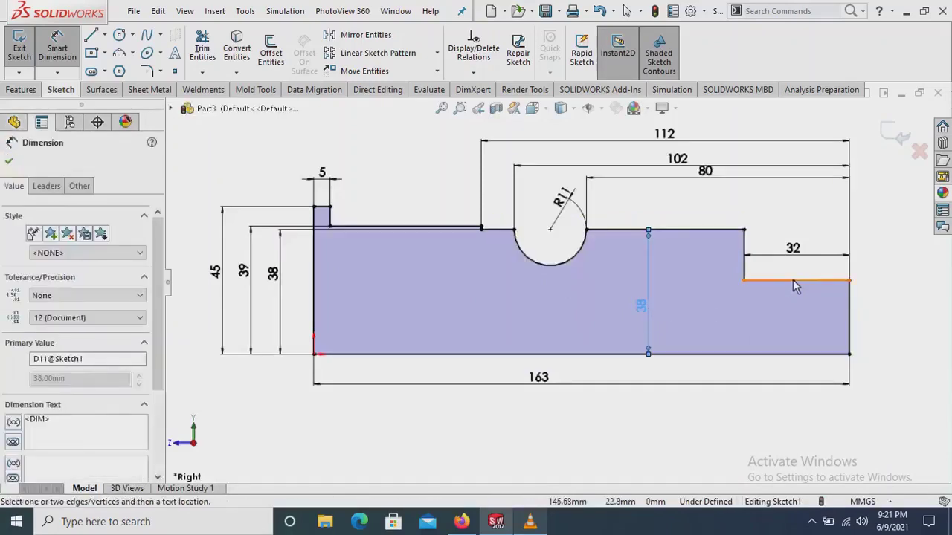
{"action": "left_click", "coordinate": [800, 349]}
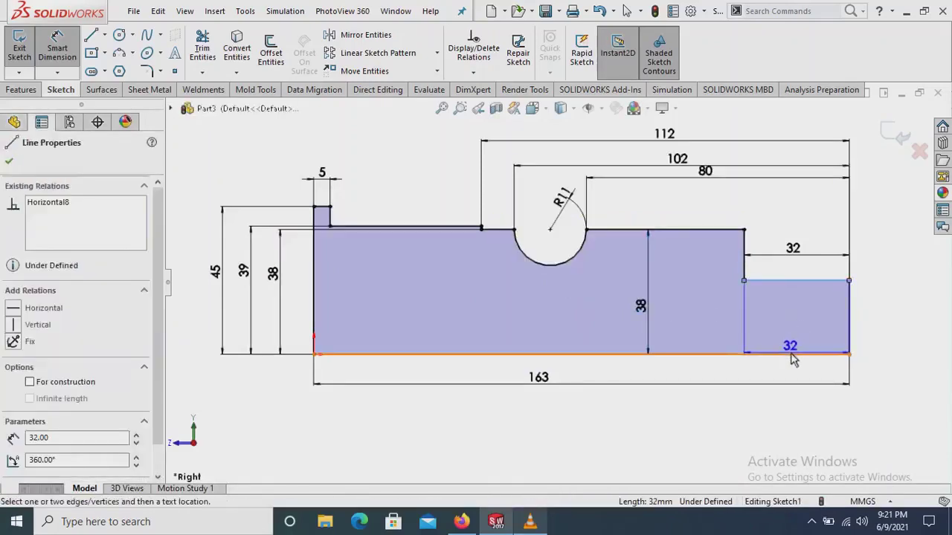
{"action": "left_click", "coordinate": [791, 354]}
{"action": "left_click", "coordinate": [774, 319]}
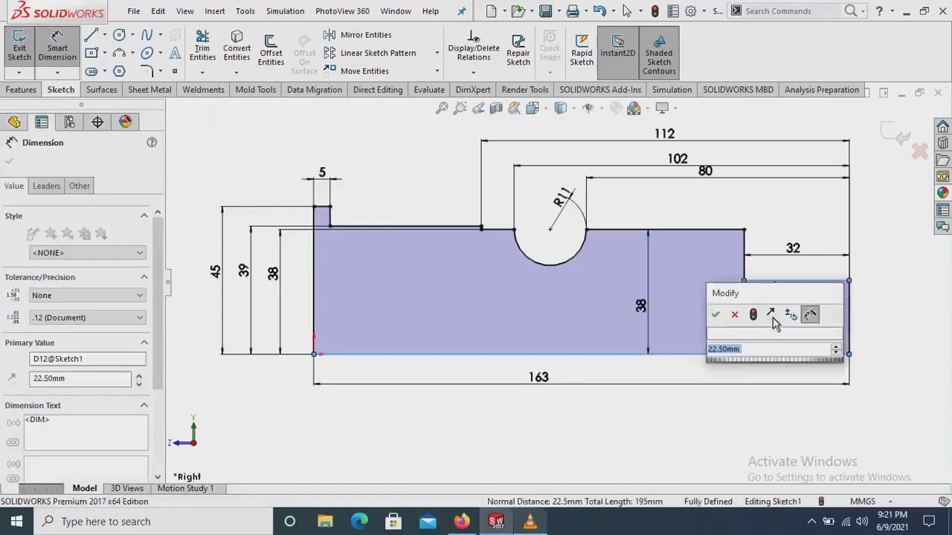
{"action": "type", "text": "32."}
{"action": "key", "text": "Escape"}
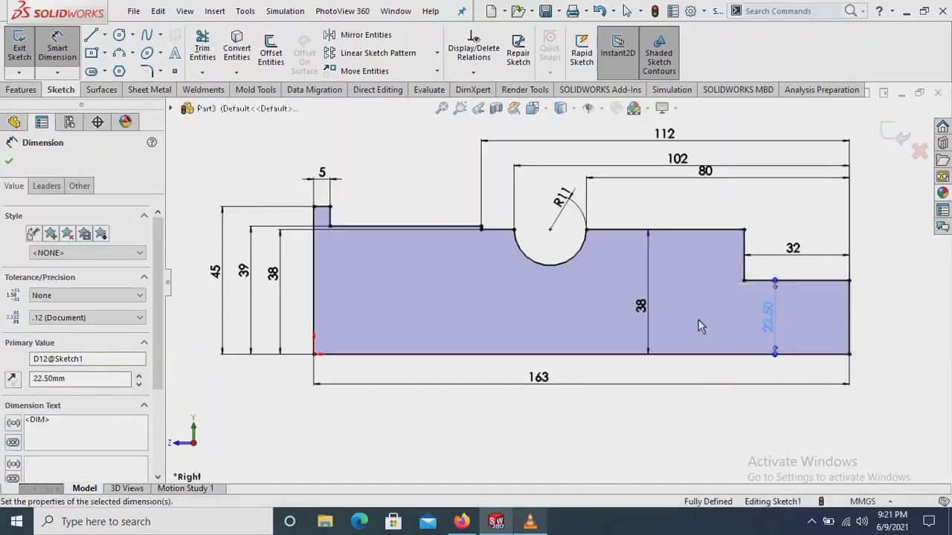
Stack the 32, 80, 102, 112 and 163 mm dimensions neatly beneath the profile
{"action": "left_click_drag", "start_coordinate": [573, 385], "coordinate": [559, 454]}
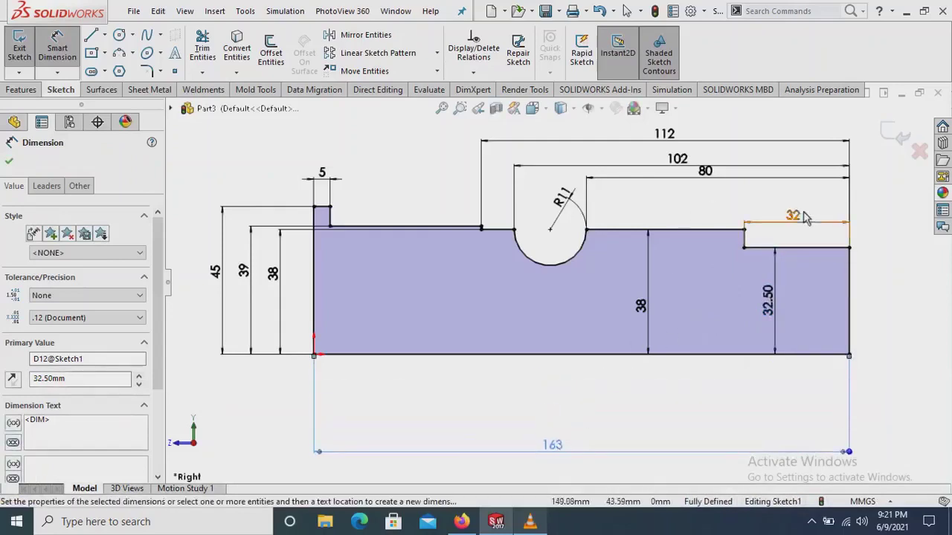
{"action": "left_click_drag", "start_coordinate": [805, 217], "coordinate": [799, 211]}
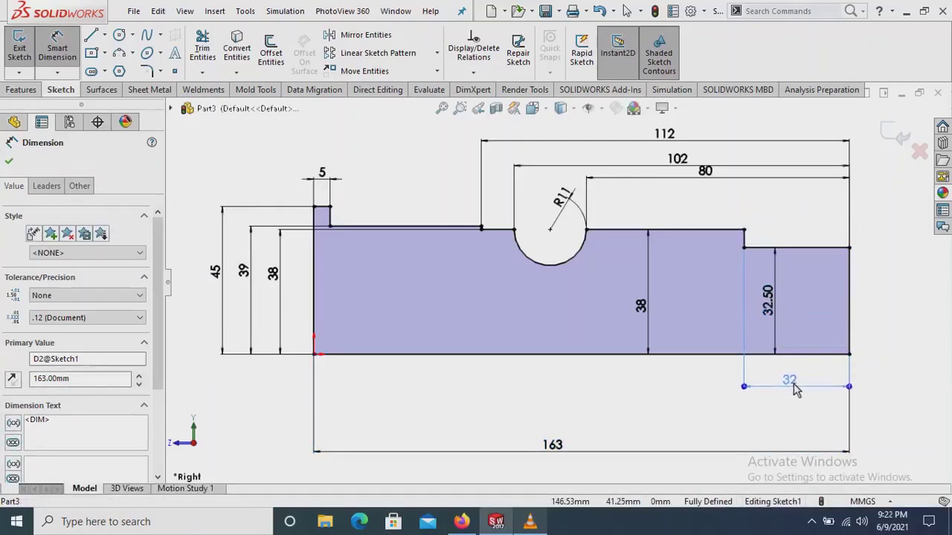
{"action": "left_click_drag", "start_coordinate": [702, 172], "coordinate": [709, 342]}
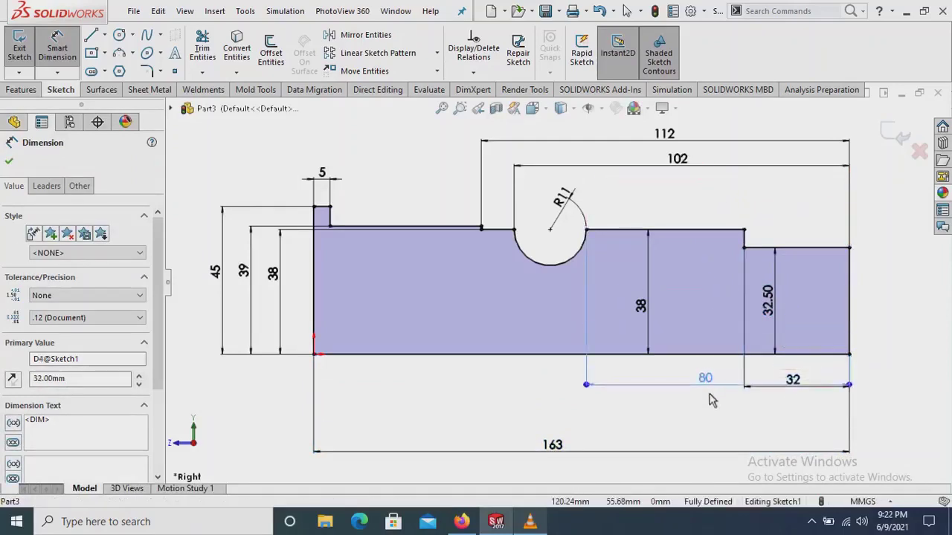
{"action": "left_click_drag", "start_coordinate": [708, 395], "coordinate": [714, 408]}
{"action": "left_click_drag", "start_coordinate": [679, 158], "coordinate": [683, 433]}
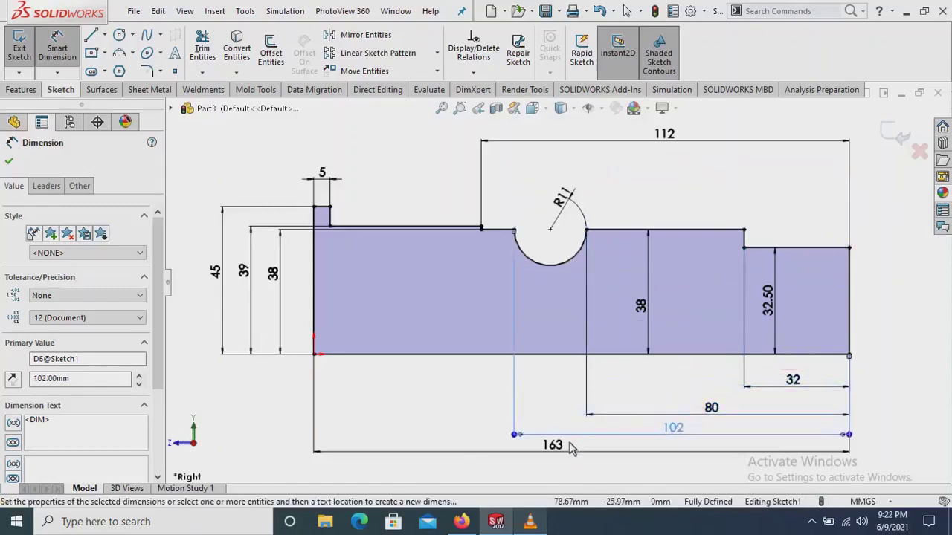
{"action": "left_click_drag", "start_coordinate": [581, 449], "coordinate": [563, 471]}
{"action": "scroll", "coordinate": [563, 462], "scroll_direction": "up", "scroll_amount": 3}
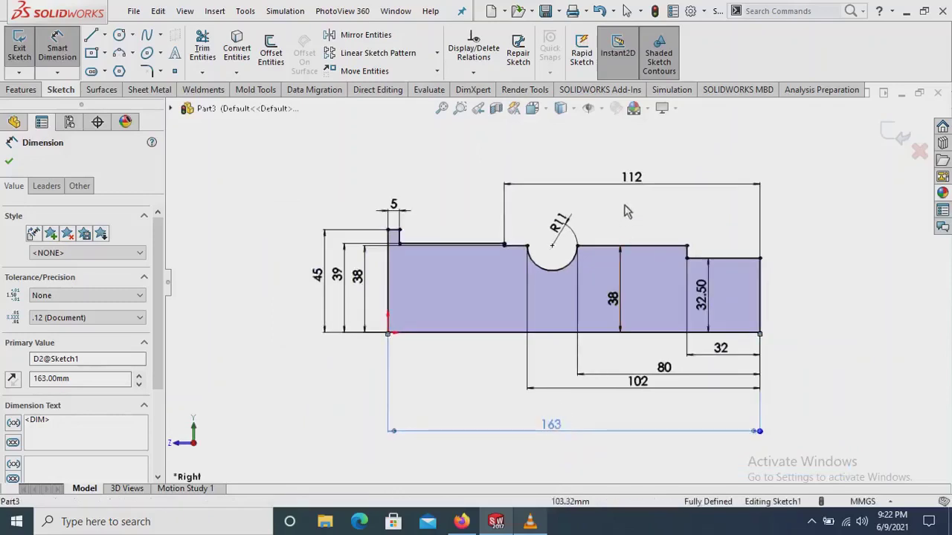
{"action": "left_click_drag", "start_coordinate": [629, 177], "coordinate": [614, 408]}
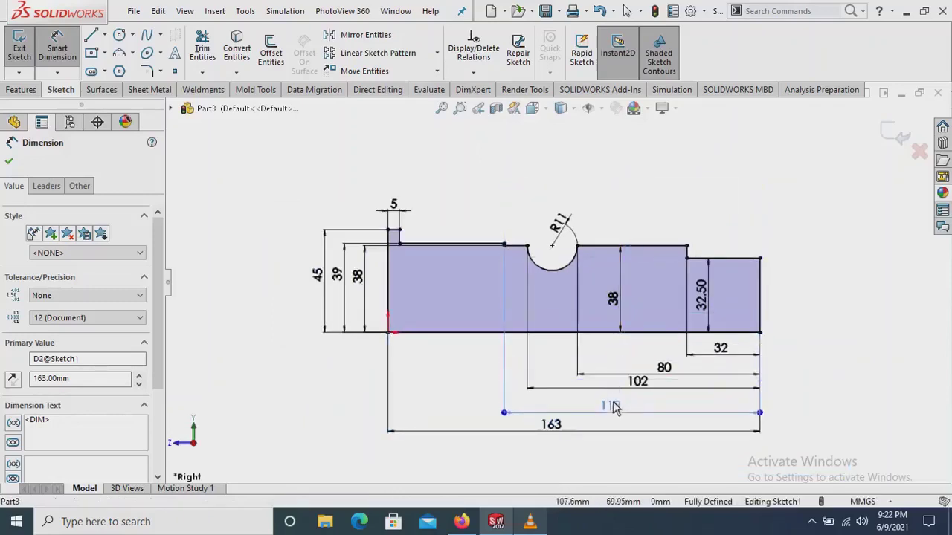
{"action": "left_click", "coordinate": [790, 314]}
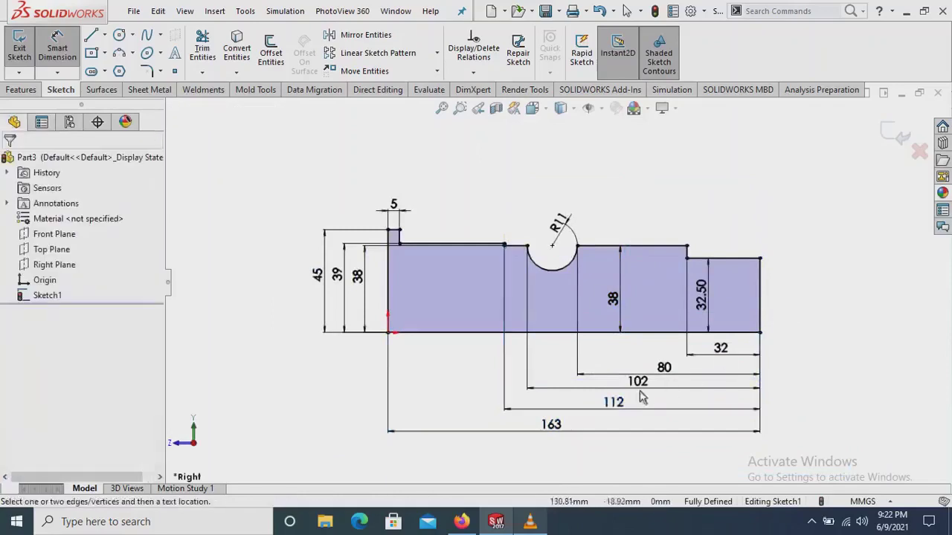
{"action": "scroll", "coordinate": [629, 435], "scroll_direction": "down", "scroll_amount": 1}
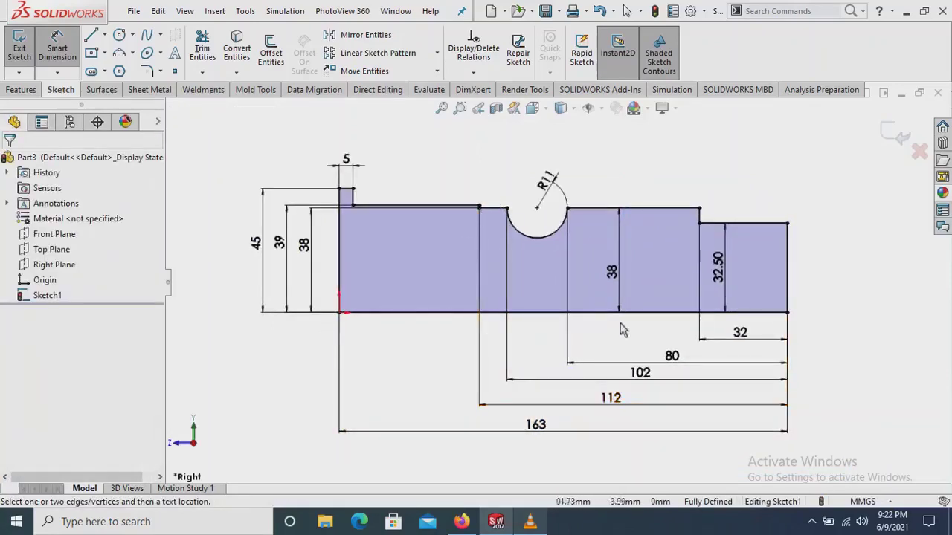
Revolve Sketch1 a full 360° about the bottom 163 mm line into a solid shaft
{"action": "left_click", "coordinate": [30, 89]}
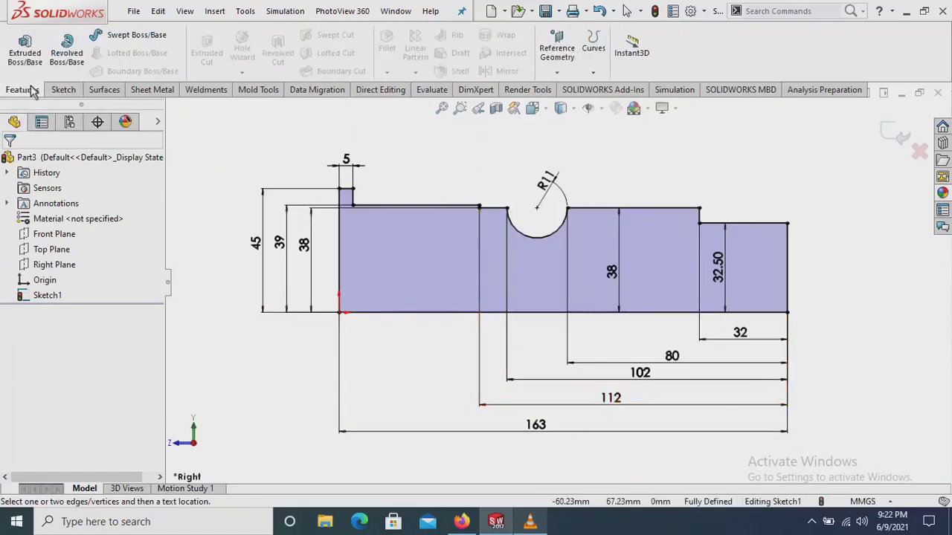
{"action": "left_click", "coordinate": [77, 67]}
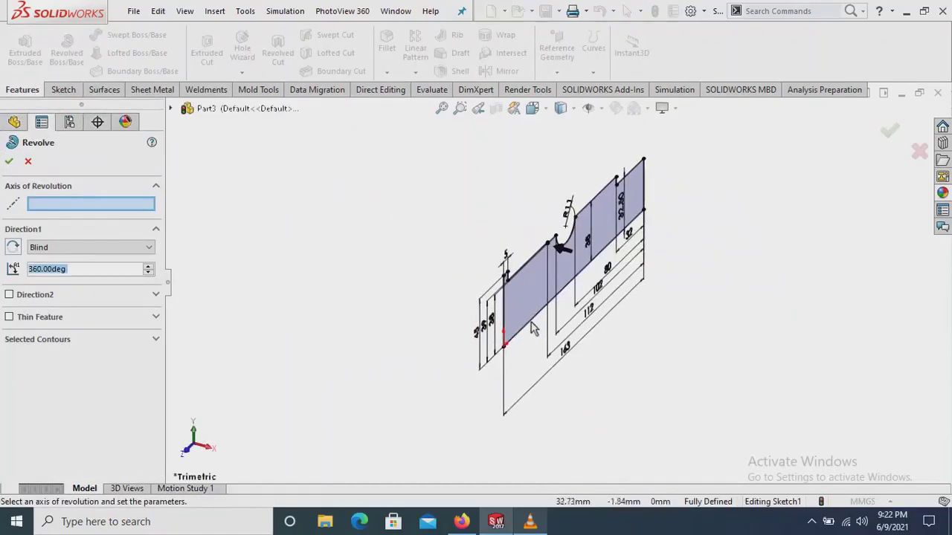
{"action": "left_click", "coordinate": [532, 322]}
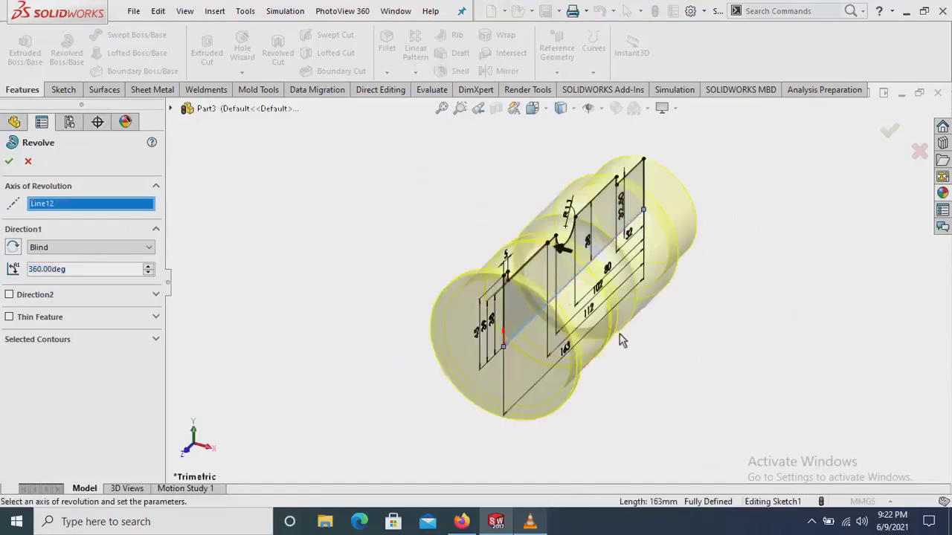
{"action": "scroll", "coordinate": [619, 334], "scroll_direction": "down", "scroll_amount": 2}
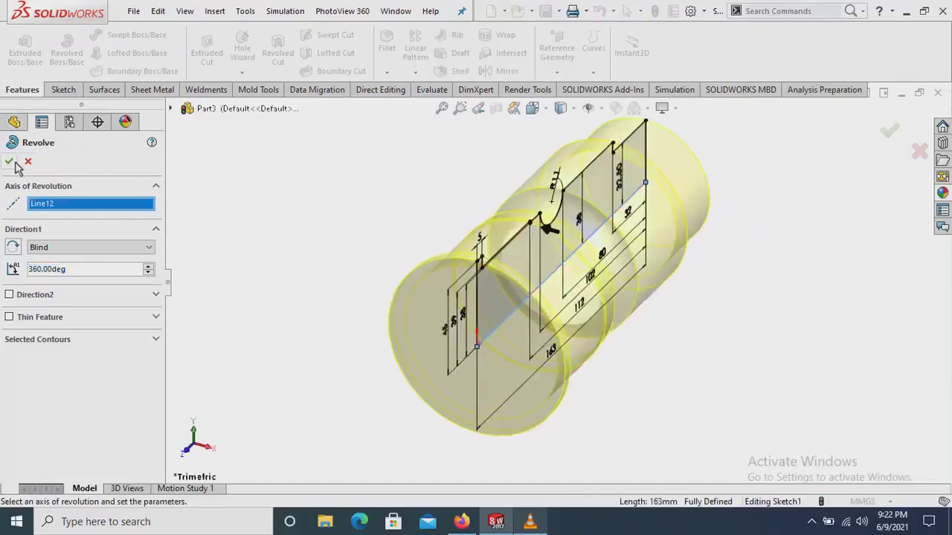
{"action": "left_click", "coordinate": [14, 162]}
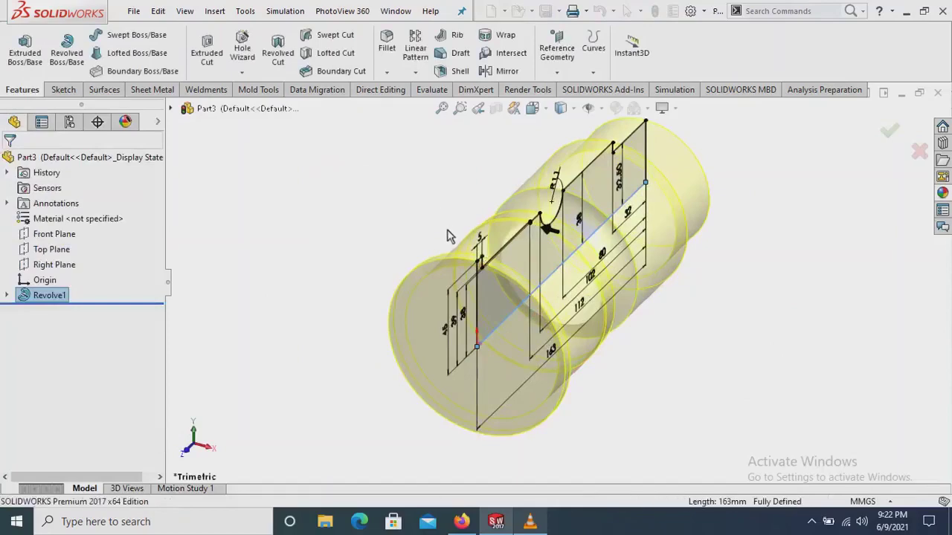
{"action": "mouse_move", "coordinate": [448, 235]}
{"action": "middle_mouse_down"}
{"action": "mouse_move", "coordinate": [397, 178]}
{"action": "mouse_move", "coordinate": [344, 312]}
{"action": "mouse_move", "coordinate": [459, 300]}
{"action": "mouse_move", "coordinate": [542, 323]}
{"action": "mouse_move", "coordinate": [812, 352]}
{"action": "mouse_move", "coordinate": [821, 410]}
{"action": "middle_mouse_up"}
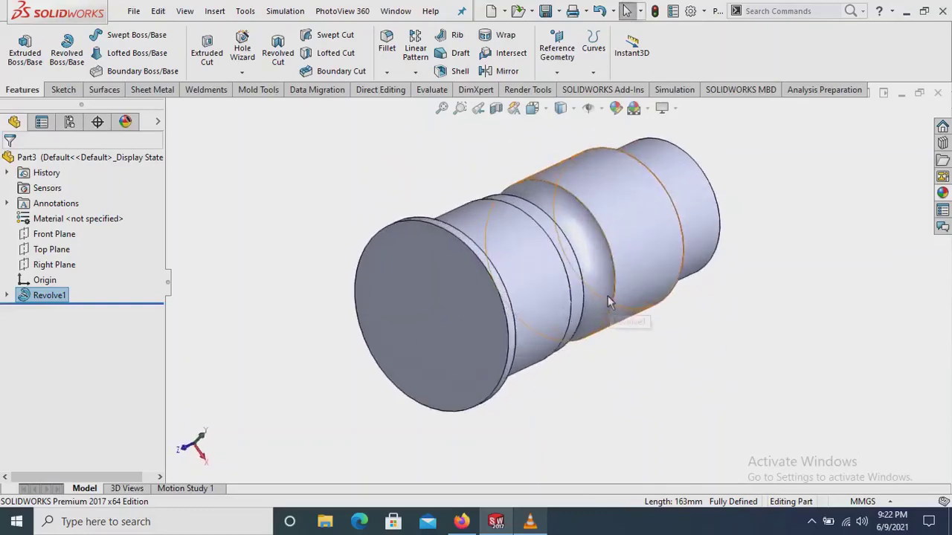
Start a new sketch on the shaft's front end face, viewed normal to it
{"action": "left_click", "coordinate": [441, 300]}
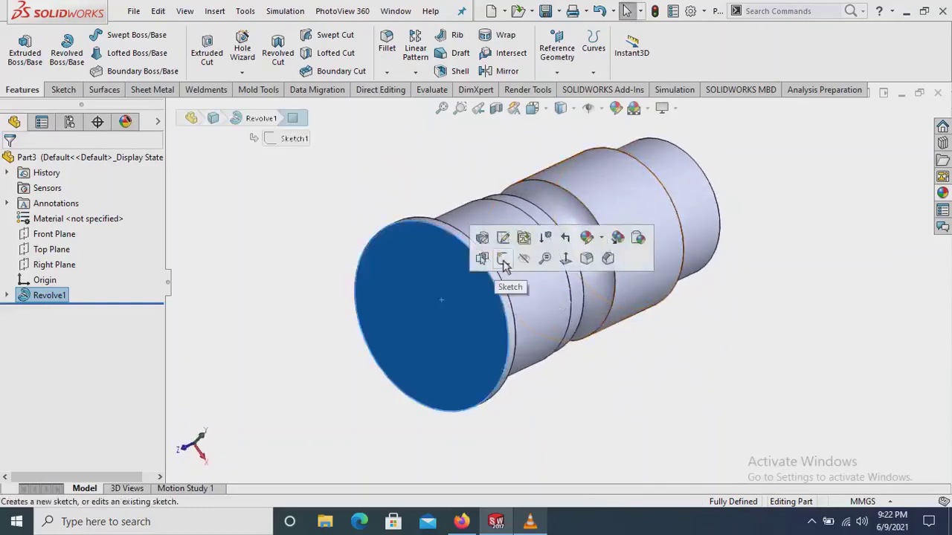
{"action": "left_click", "coordinate": [503, 260]}
{"action": "left_click", "coordinate": [67, 311]}
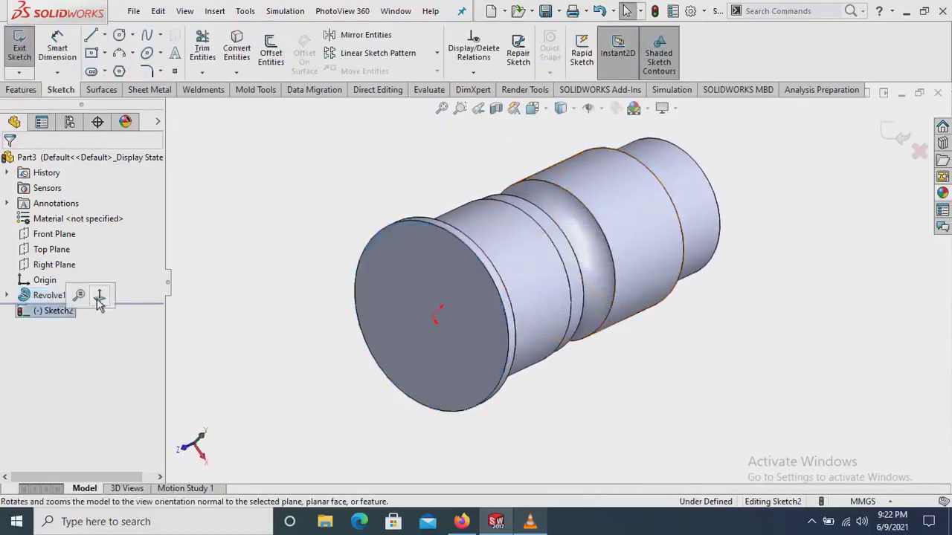
{"action": "left_click", "coordinate": [102, 297]}
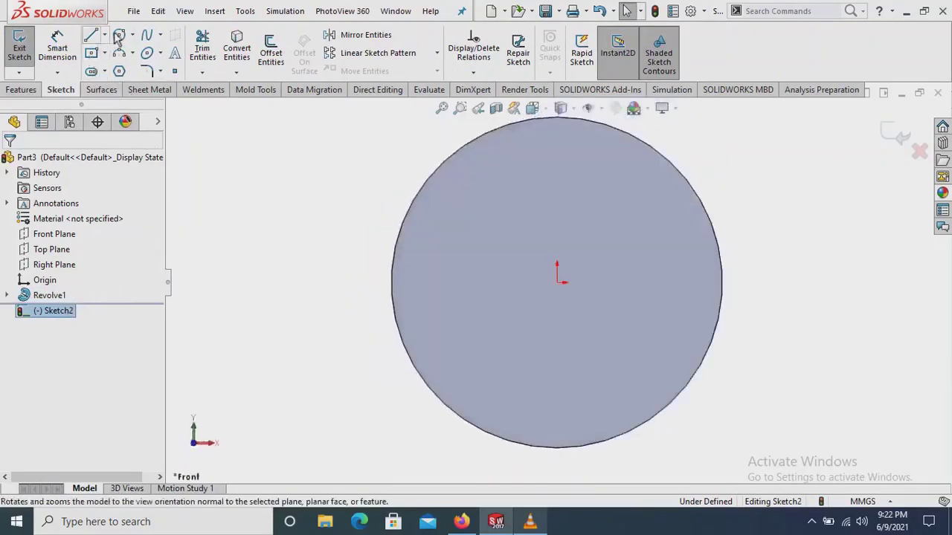
Draw an outer and a middle circle, both centred on the origin
{"action": "left_click", "coordinate": [119, 37]}
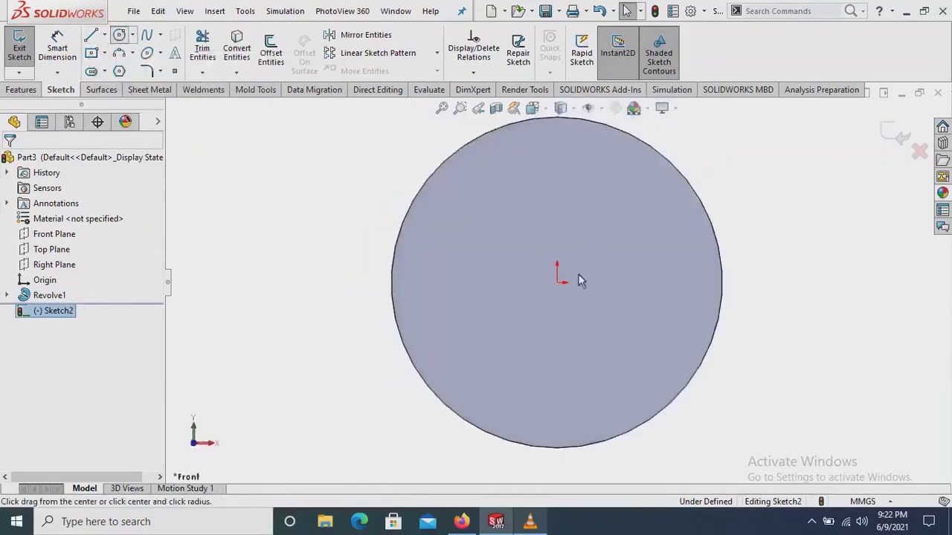
{"action": "left_click", "coordinate": [559, 284]}
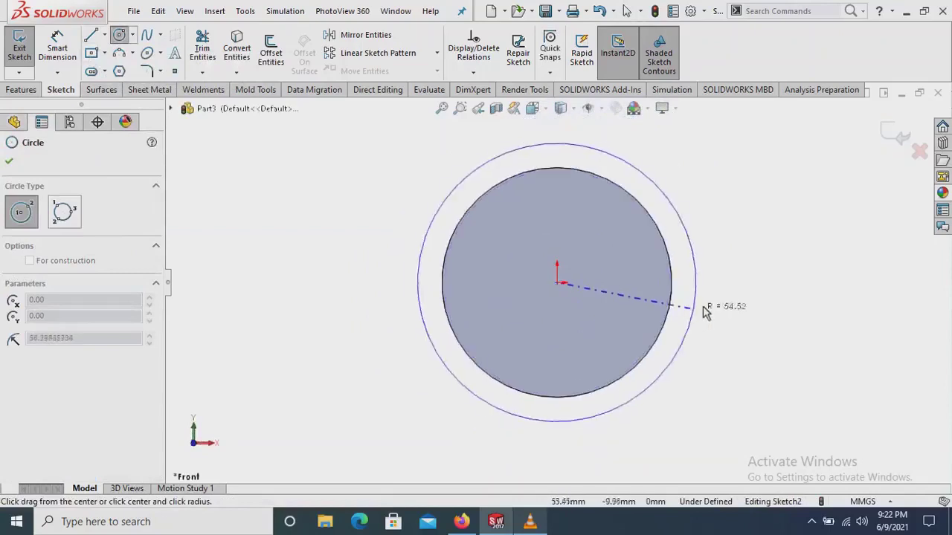
{"action": "left_click", "coordinate": [727, 300]}
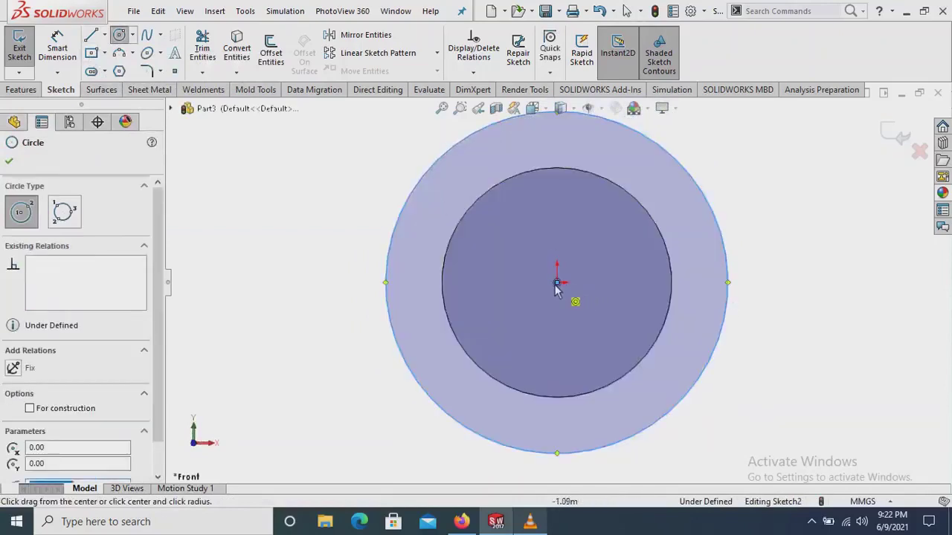
{"action": "left_click", "coordinate": [557, 283]}
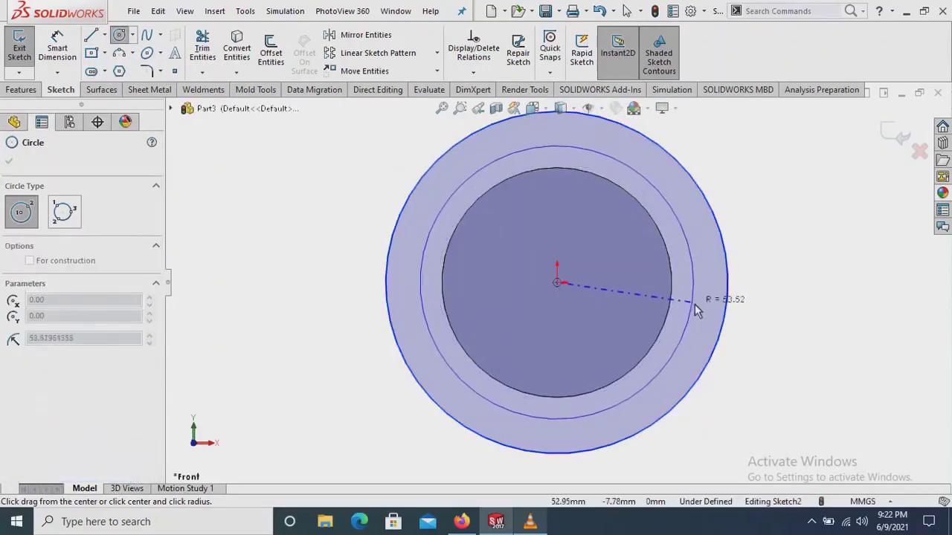
{"action": "left_click", "coordinate": [750, 235]}
{"action": "right_click", "coordinate": [811, 219]}
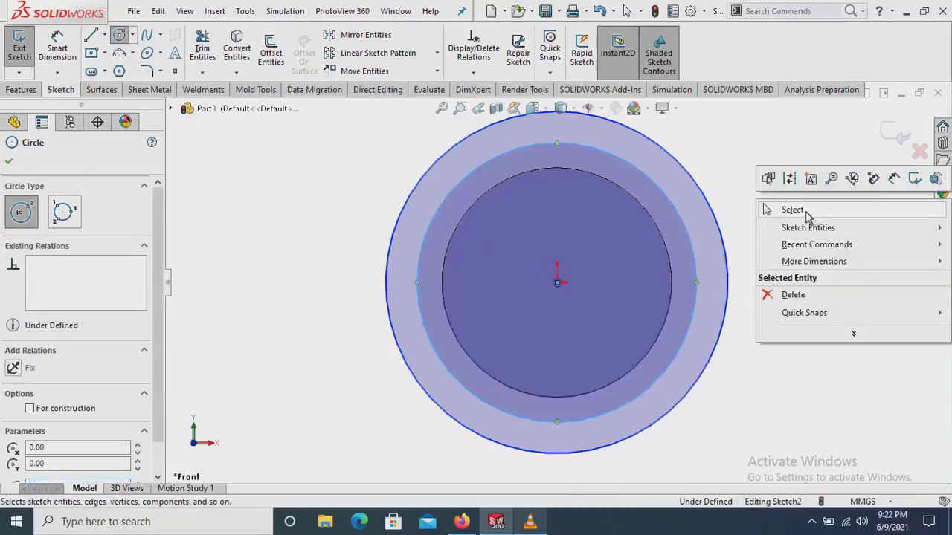
{"action": "left_click", "coordinate": [793, 206]}
{"action": "left_click", "coordinate": [59, 49]}
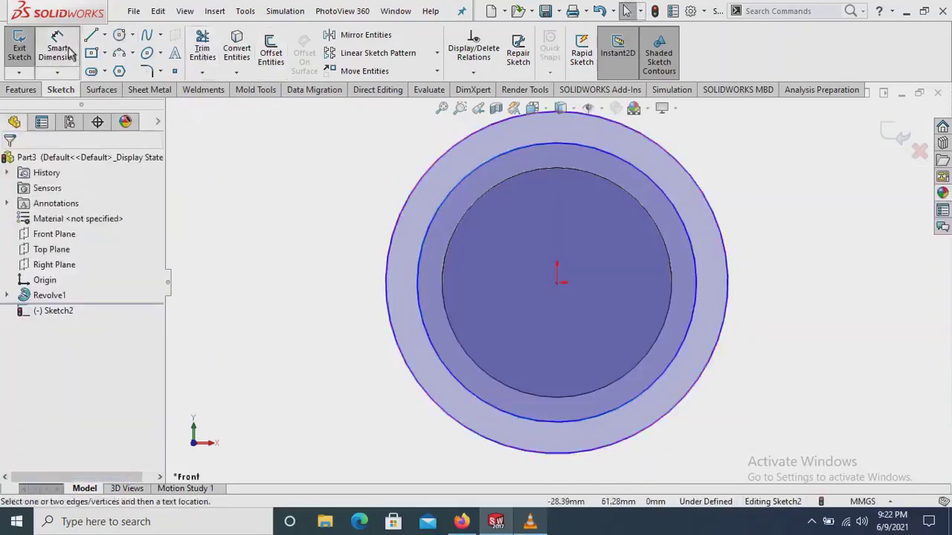
Dimension the outer circle to Ø170 and the middle circle to Ø100
{"action": "left_click", "coordinate": [384, 255]}
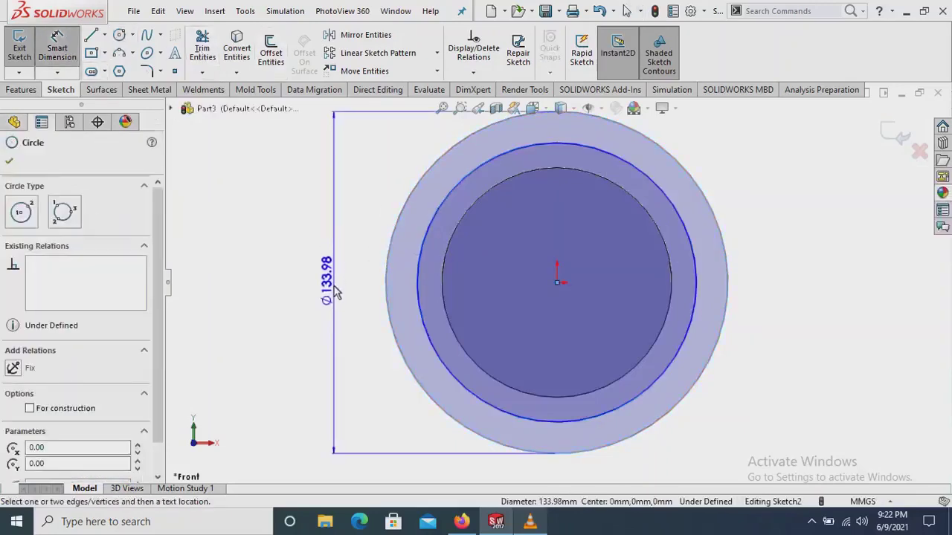
{"action": "left_click", "coordinate": [335, 290]}
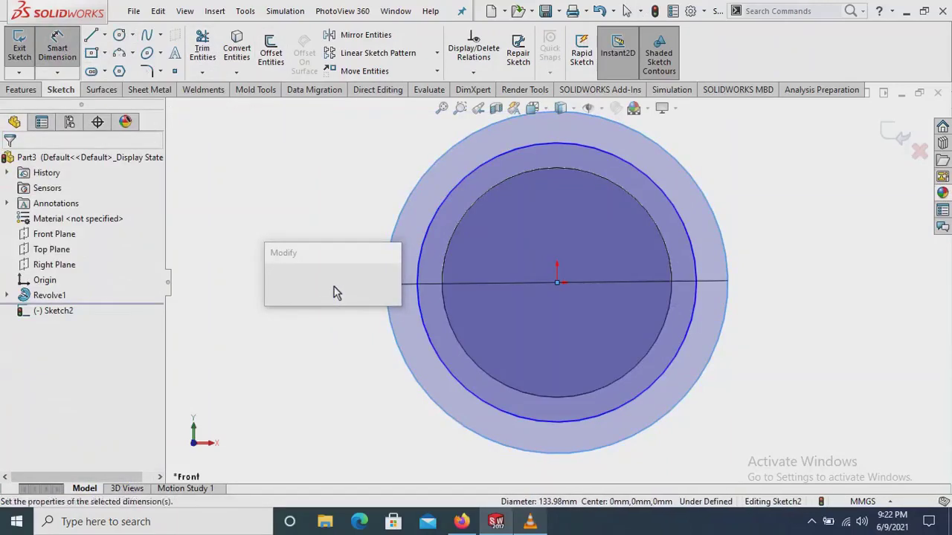
{"action": "type", "text": "170"}
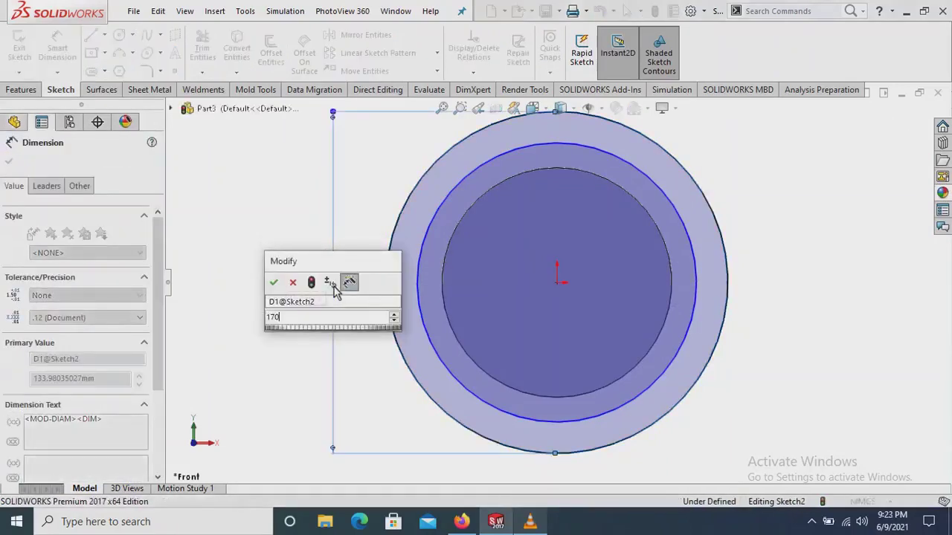
{"action": "key", "text": "Return"}
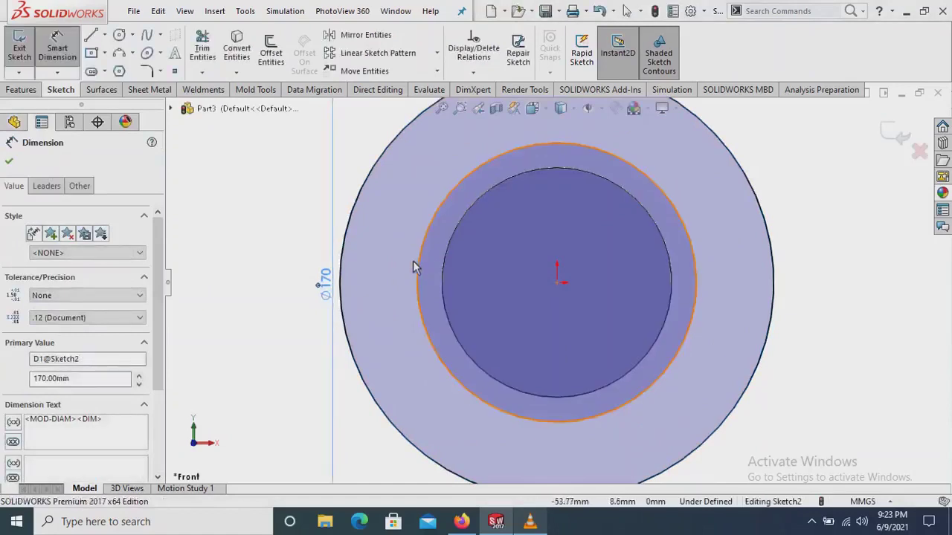
{"action": "left_click", "coordinate": [417, 266]}
{"action": "left_click", "coordinate": [391, 279]}
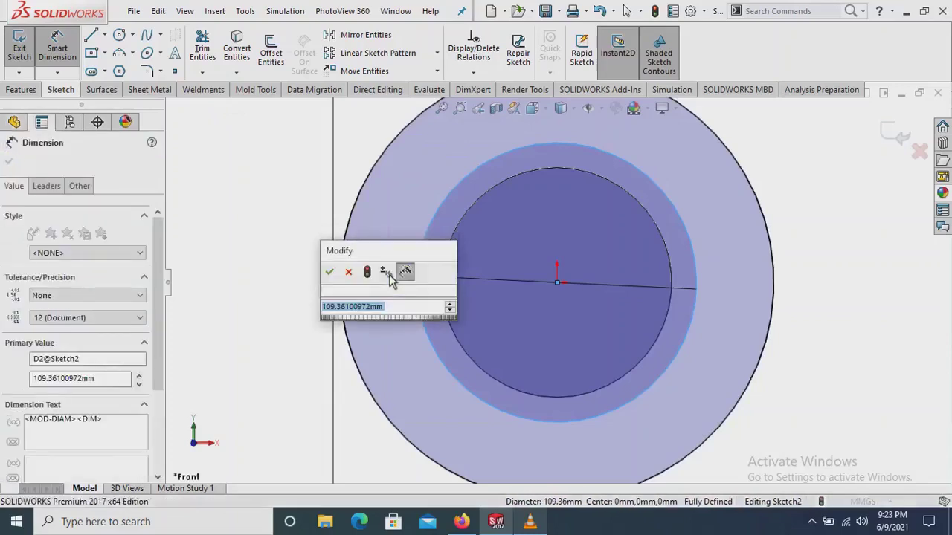
{"action": "type", "text": "10"}
{"action": "key", "text": "Return"}
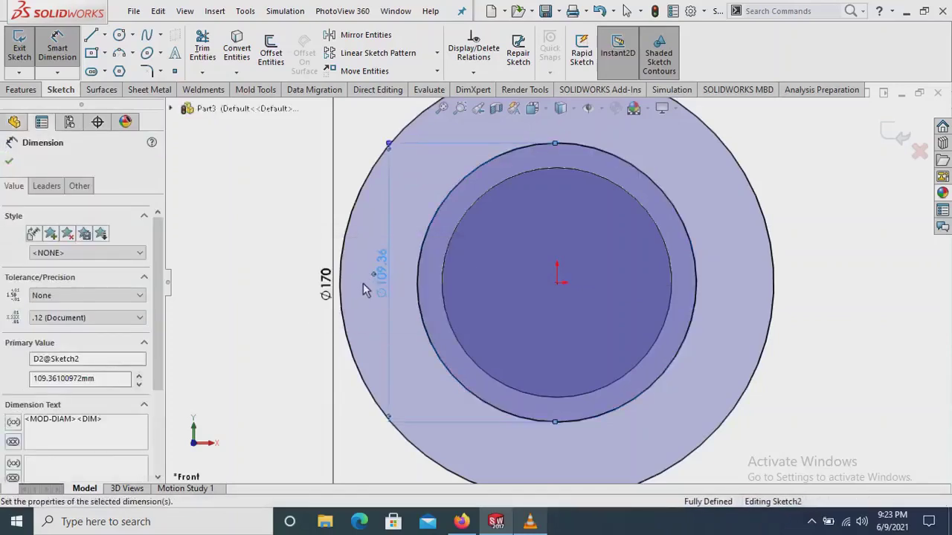
{"action": "key", "text": "f"}
{"action": "left_click_drag", "start_coordinate": [393, 280], "coordinate": [378, 283]}
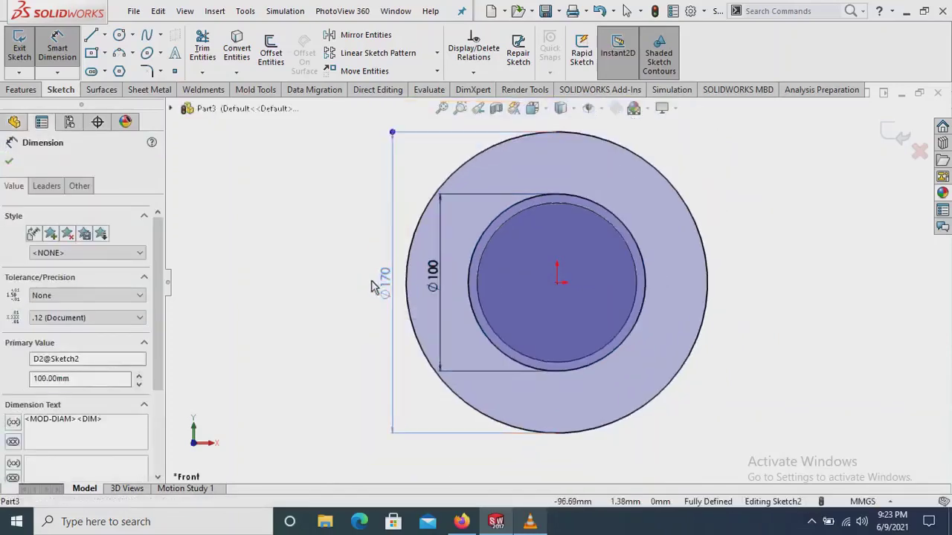
{"action": "left_click", "coordinate": [9, 163]}
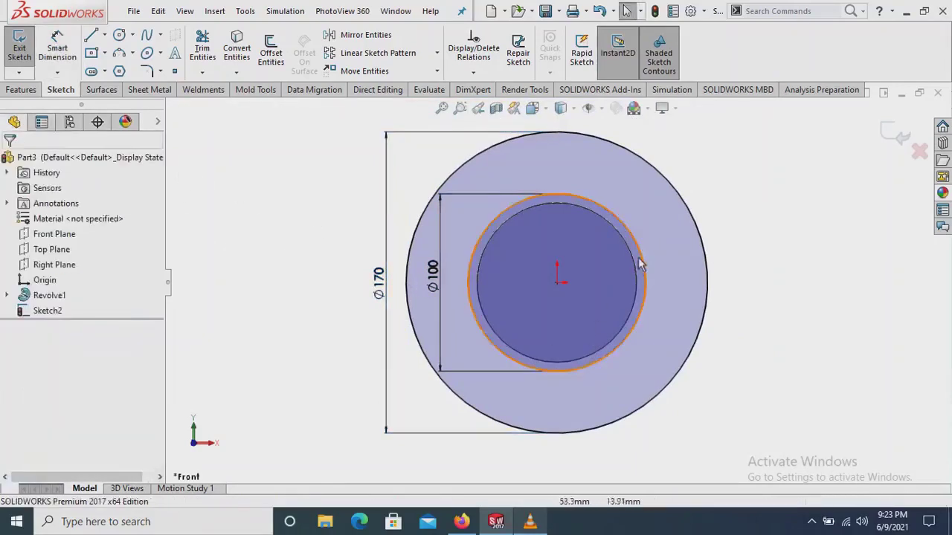
Switch the line tool to Centerline for construction lines
{"action": "scroll", "coordinate": [546, 333], "scroll_direction": "up", "scroll_amount": 2}
{"action": "scroll", "coordinate": [633, 243], "scroll_direction": "down", "scroll_amount": 2}
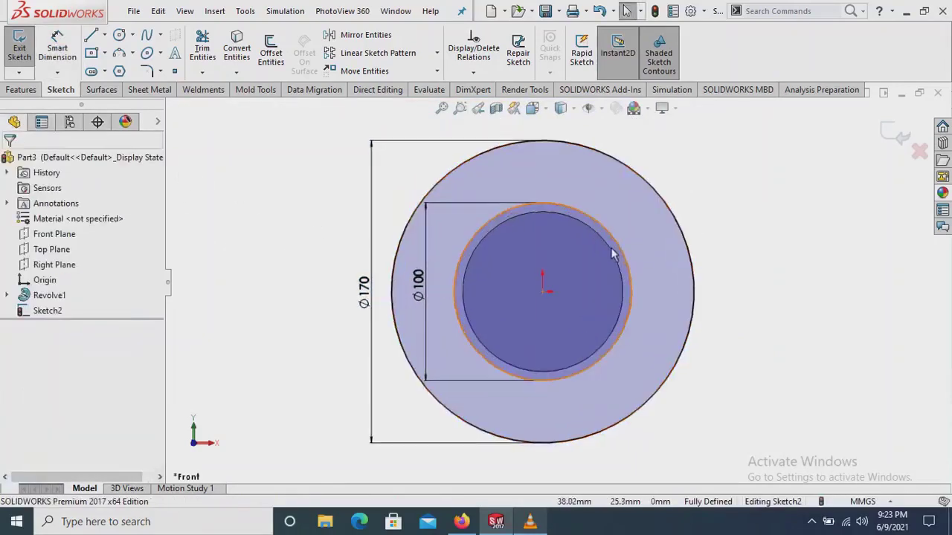
{"action": "left_click", "coordinate": [105, 35]}
{"action": "left_click", "coordinate": [119, 66]}
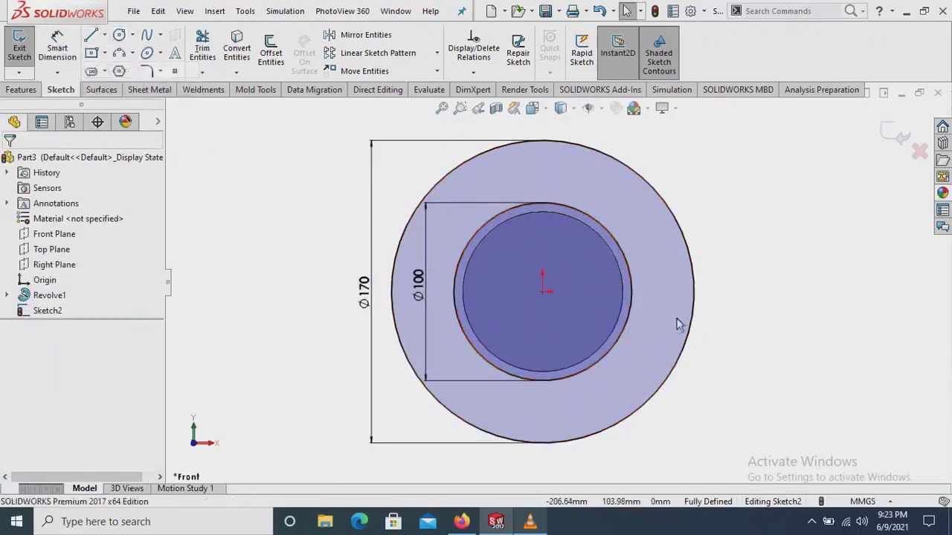
Draw a vertical centerline from the sketch origin to the Ø170 circle's top quadrant
{"action": "left_click", "coordinate": [543, 290]}
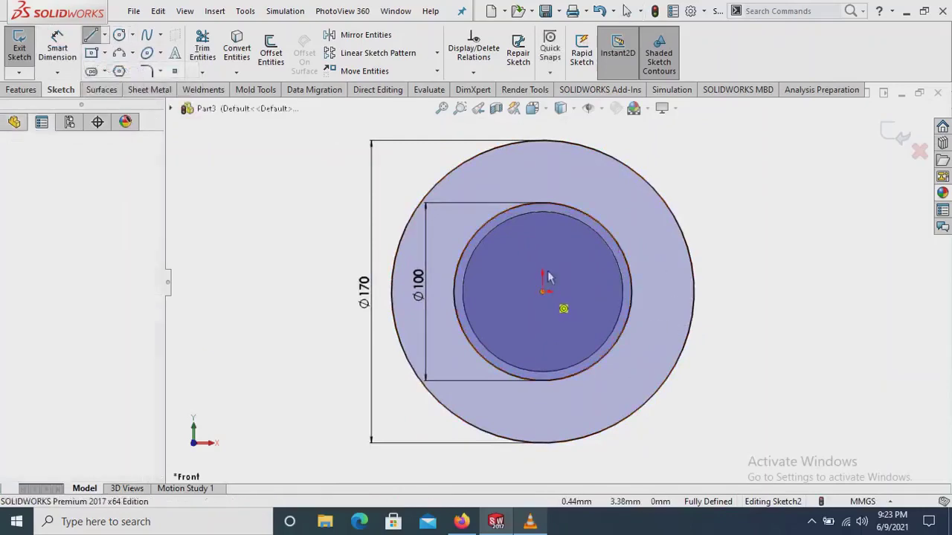
{"action": "left_click", "coordinate": [543, 142]}
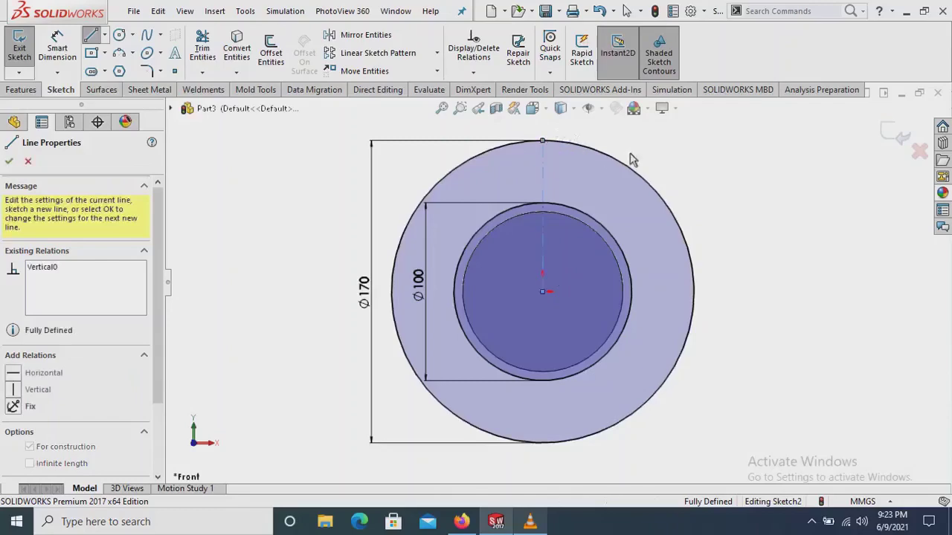
{"action": "right_click", "coordinate": [700, 153]}
{"action": "left_click", "coordinate": [732, 181]}
{"action": "key", "text": "Escape"}
{"action": "scroll", "coordinate": [587, 204], "scroll_direction": "down", "scroll_amount": 2}
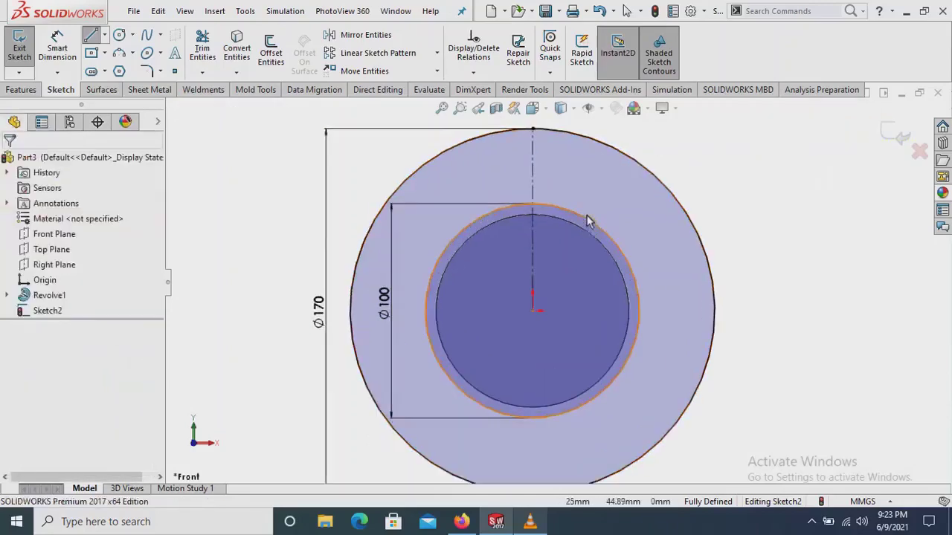
{"action": "scroll", "coordinate": [557, 153], "scroll_direction": "down", "scroll_amount": 2}
{"action": "scroll", "coordinate": [483, 144], "scroll_direction": "down", "scroll_amount": 1}
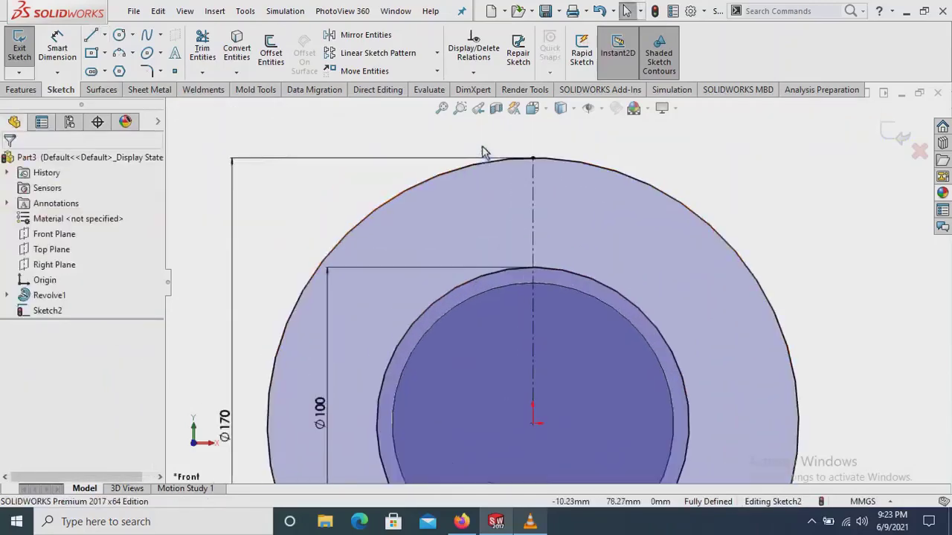
{"action": "scroll", "coordinate": [594, 248], "scroll_direction": "down", "scroll_amount": 1}
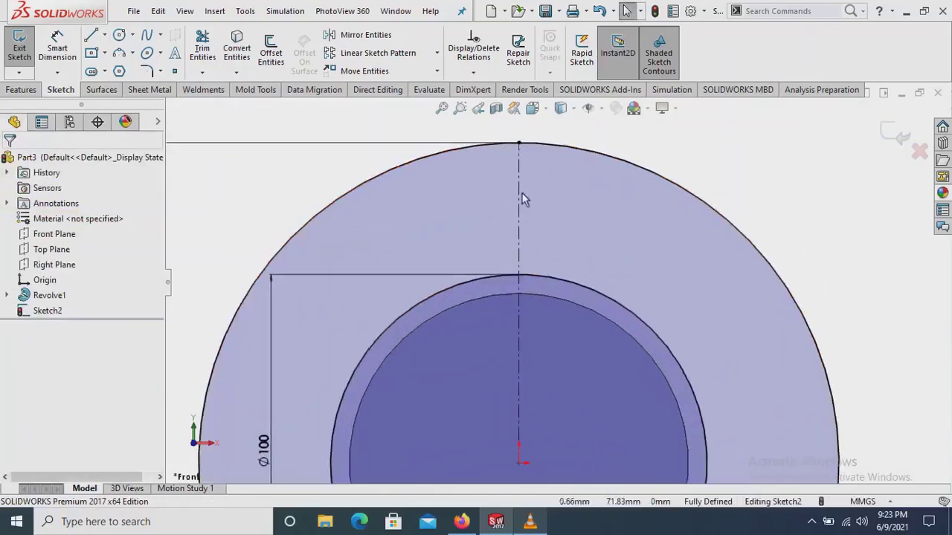
Draw a three-point arc from the Ø170 circle to the Ø100 circle, bulging left
{"action": "left_click", "coordinate": [118, 55]}
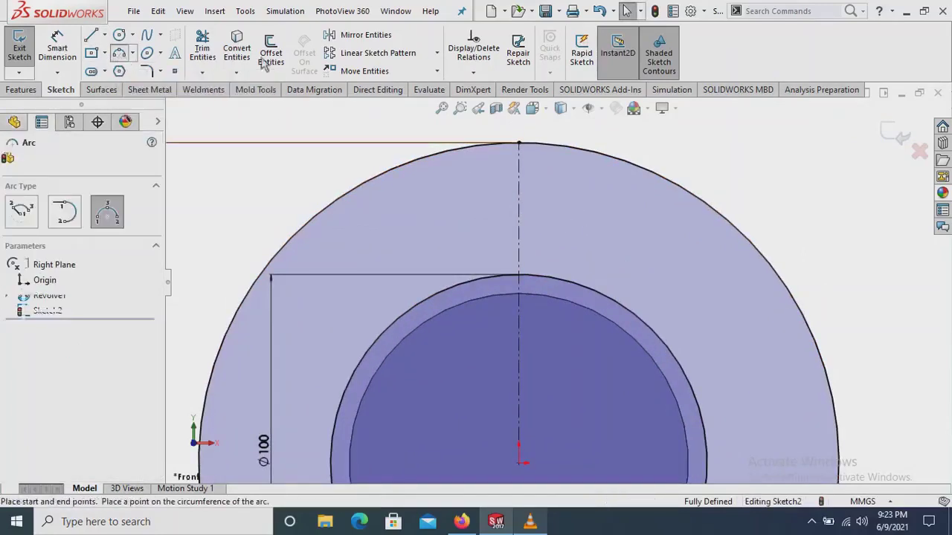
{"action": "left_click", "coordinate": [484, 147]}
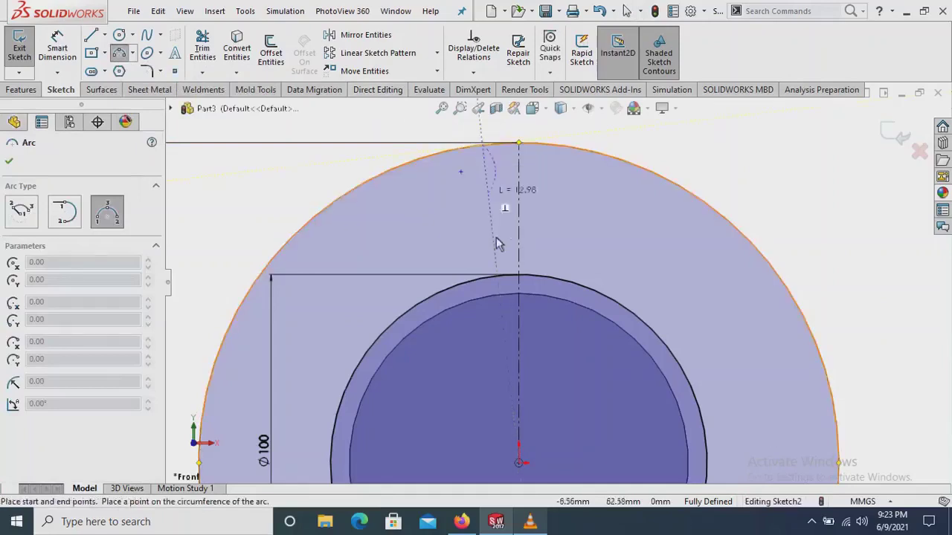
{"action": "left_click", "coordinate": [495, 275]}
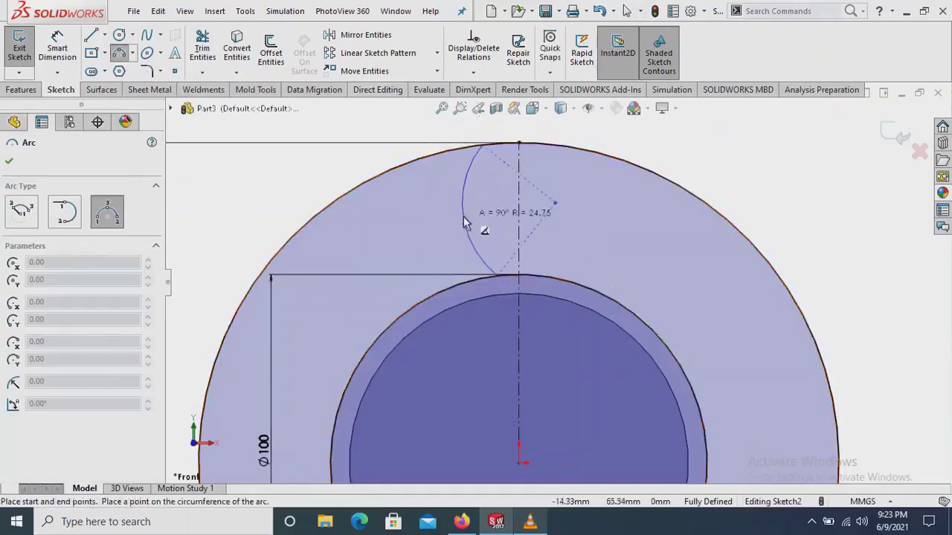
{"action": "left_click", "coordinate": [456, 211]}
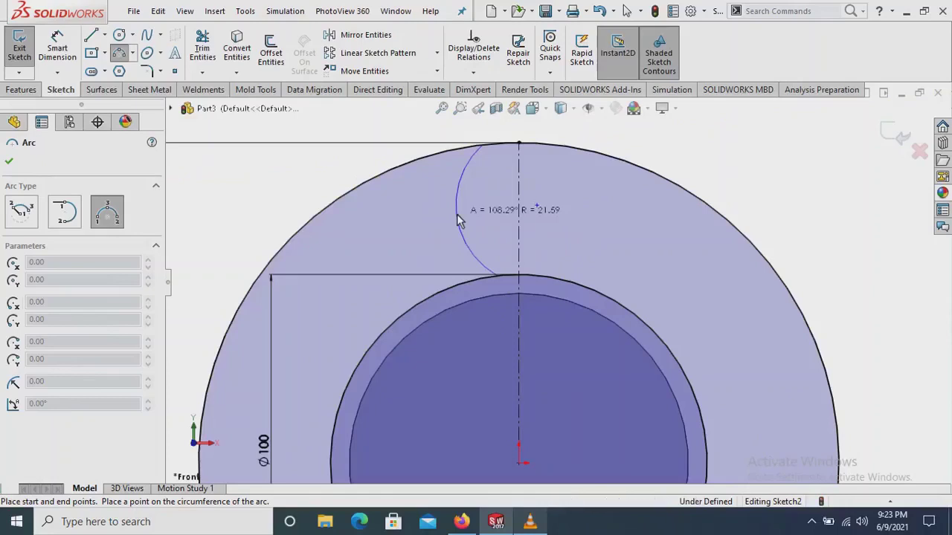
{"action": "right_click", "coordinate": [697, 140]}
{"action": "left_click", "coordinate": [711, 144]}
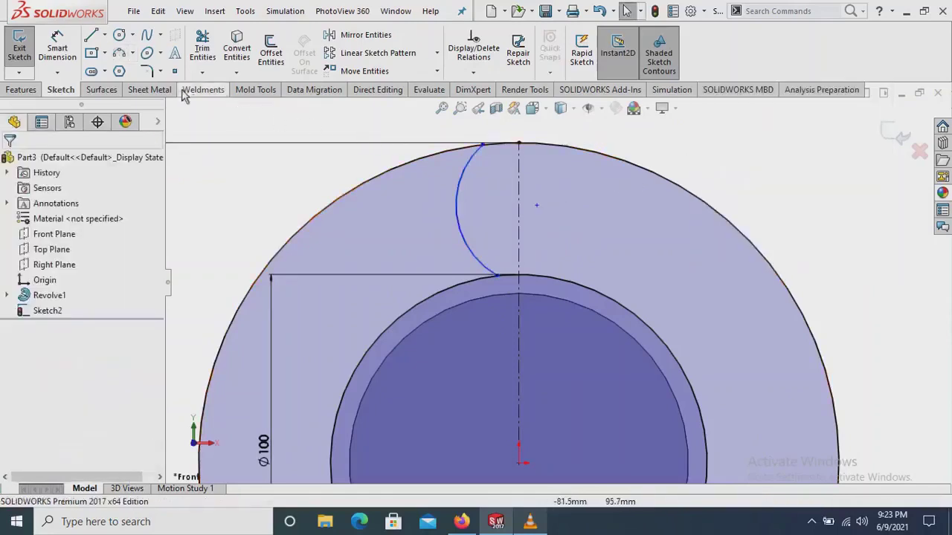
Dimension the arc's upper endpoint 6 mm from the centerline
{"action": "left_click", "coordinate": [67, 48]}
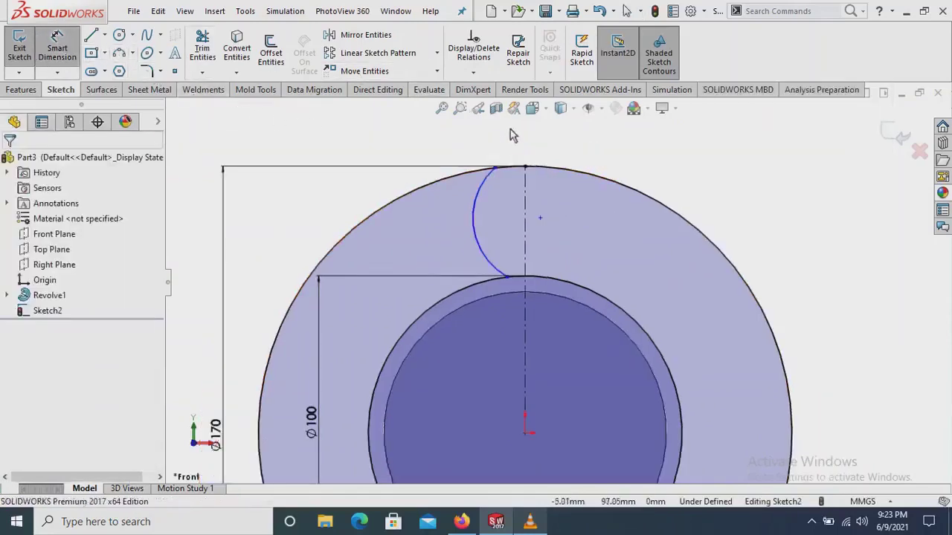
{"action": "scroll", "coordinate": [551, 279], "scroll_direction": "up", "scroll_amount": 1}
{"action": "scroll", "coordinate": [519, 182], "scroll_direction": "down", "scroll_amount": 2}
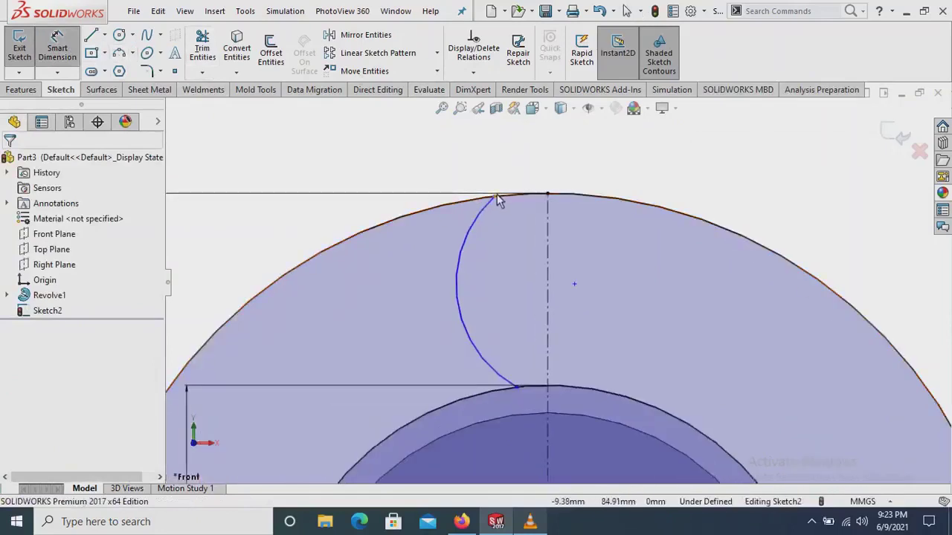
{"action": "left_click", "coordinate": [546, 196]}
{"action": "left_click", "coordinate": [494, 197]}
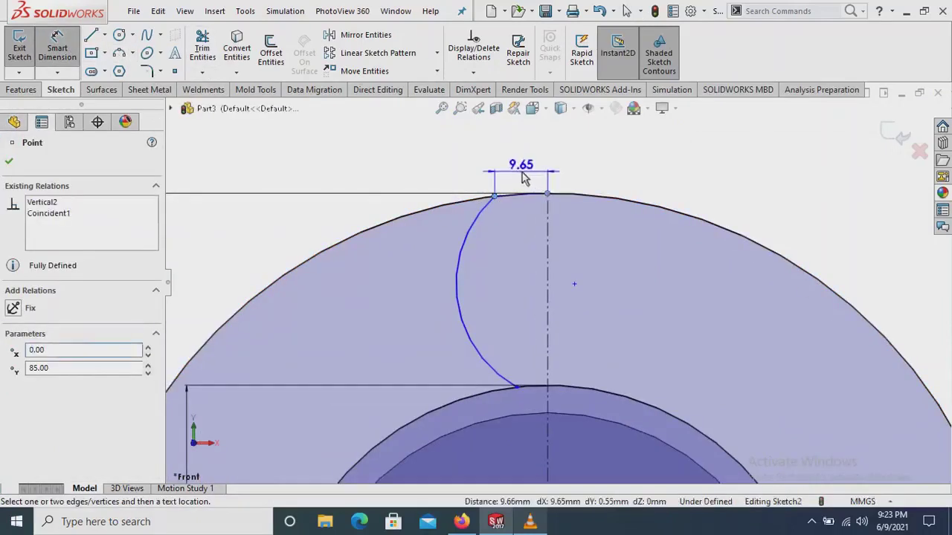
{"action": "left_click", "coordinate": [523, 178]}
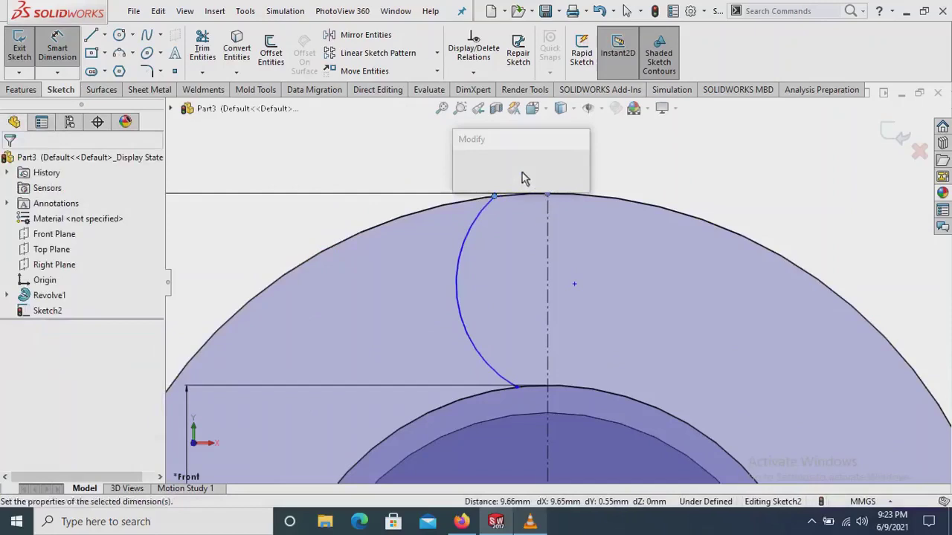
{"action": "type", "text": "6"}
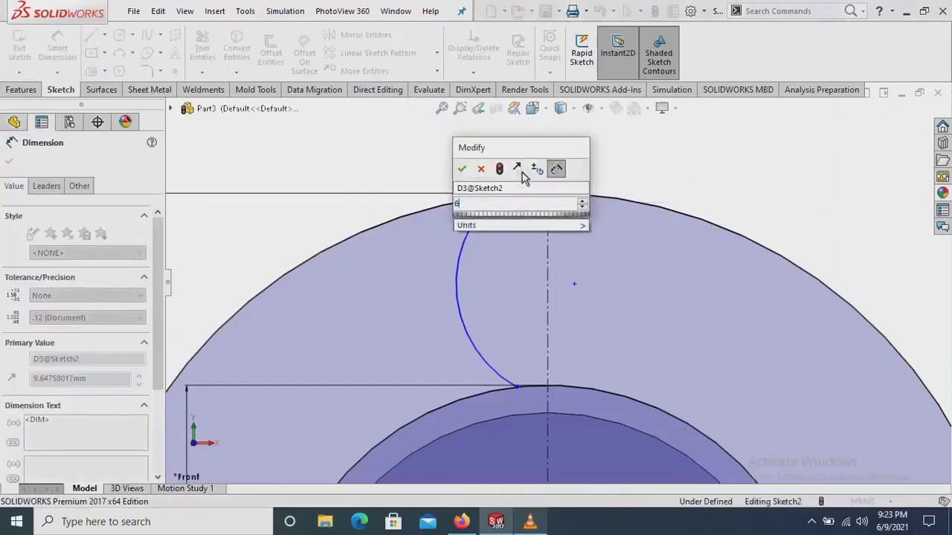
{"action": "key", "text": "Return"}
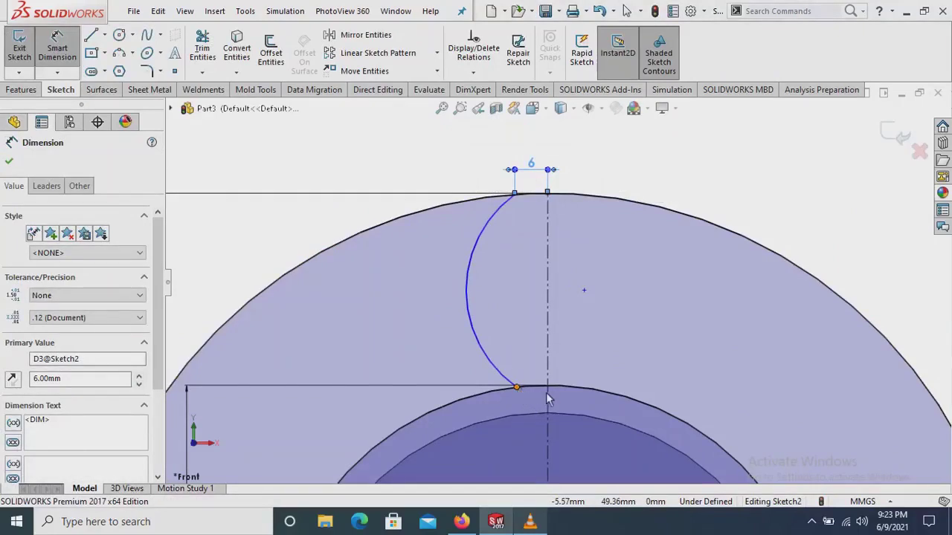
Set the arc's lower end 15 mm from the centerline
{"action": "left_click", "coordinate": [550, 385]}
{"action": "left_click", "coordinate": [548, 414]}
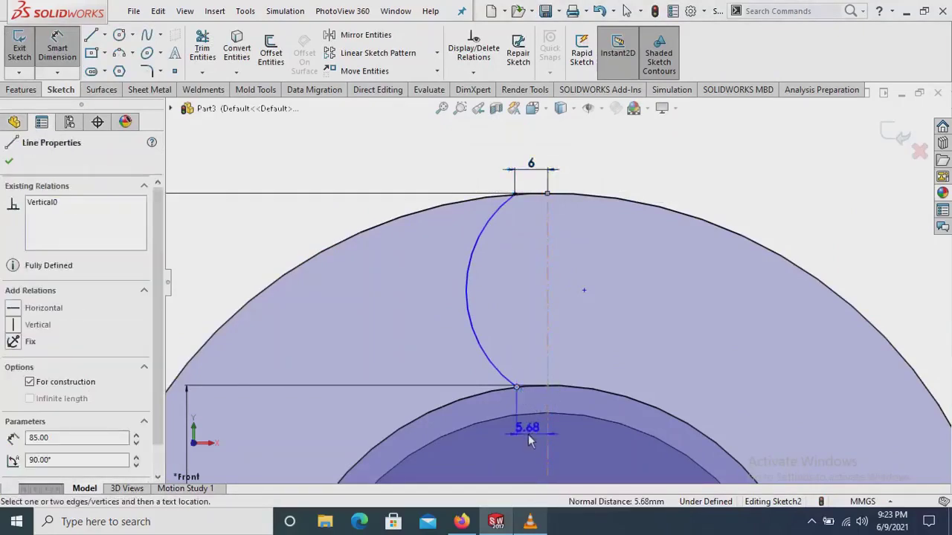
{"action": "left_click", "coordinate": [528, 439]}
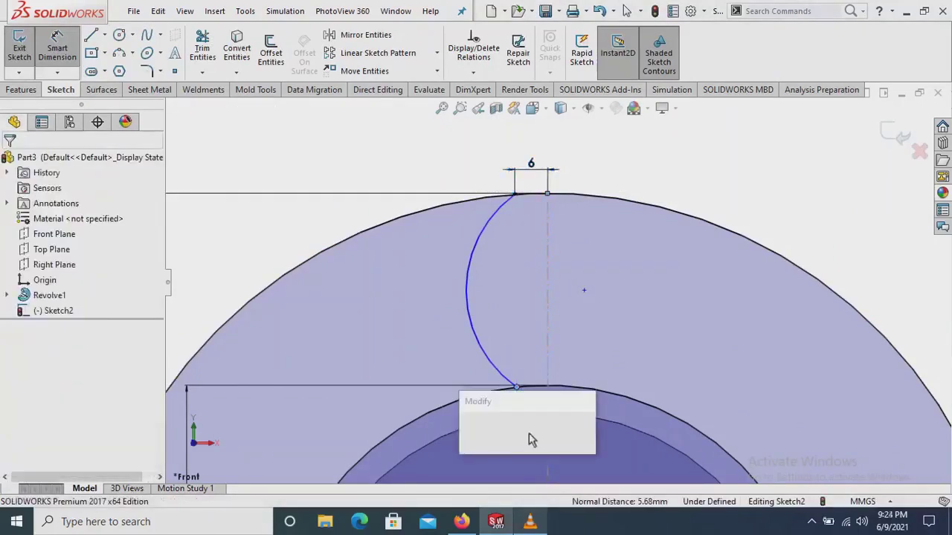
{"action": "key", "text": "Return"}
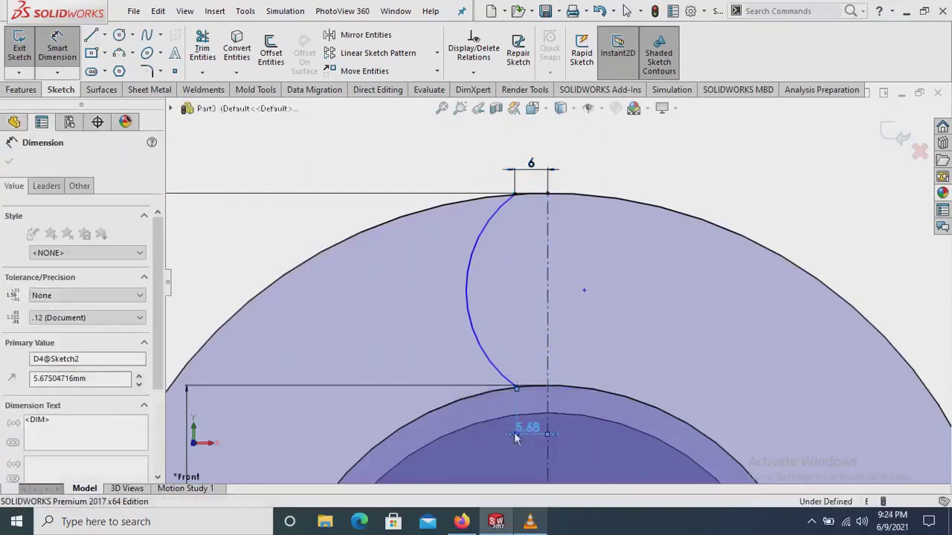
{"action": "type", "text": "15"}
{"action": "key", "text": "Return"}
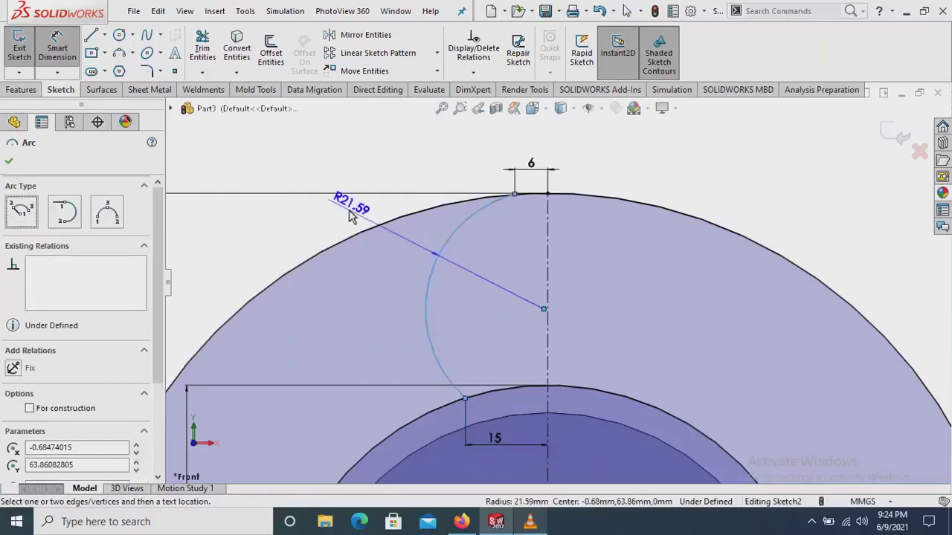
Give the flank arc a 65 mm radius
{"action": "left_click", "coordinate": [351, 216]}
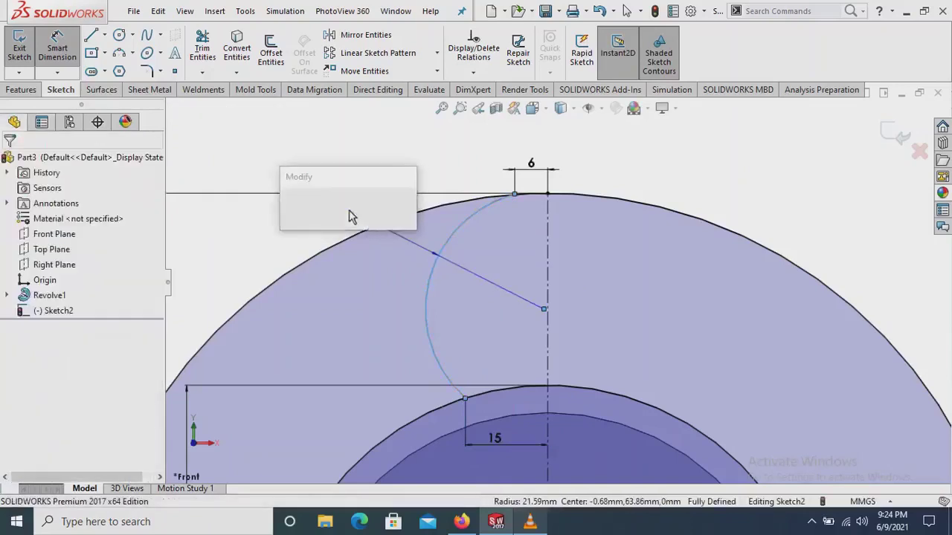
{"action": "type", "text": "65"}
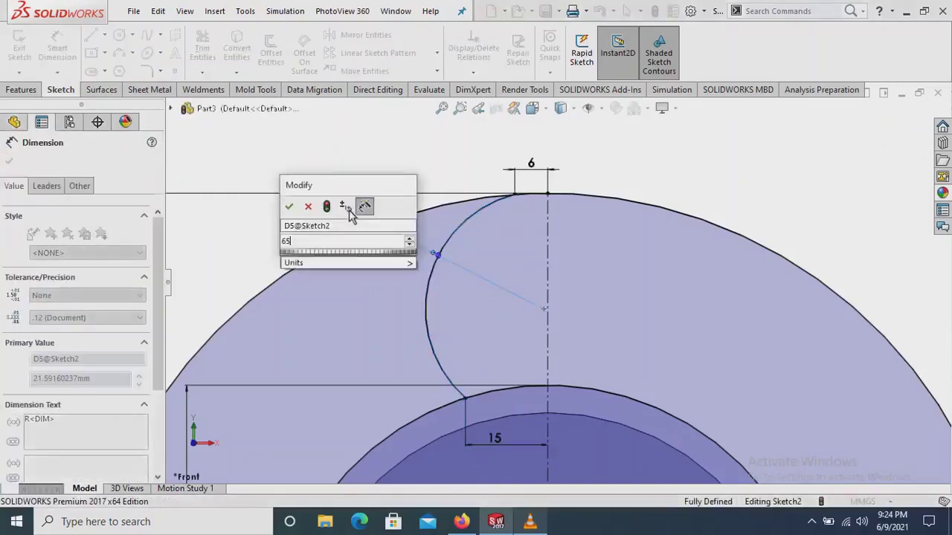
{"action": "key", "text": "Escape"}
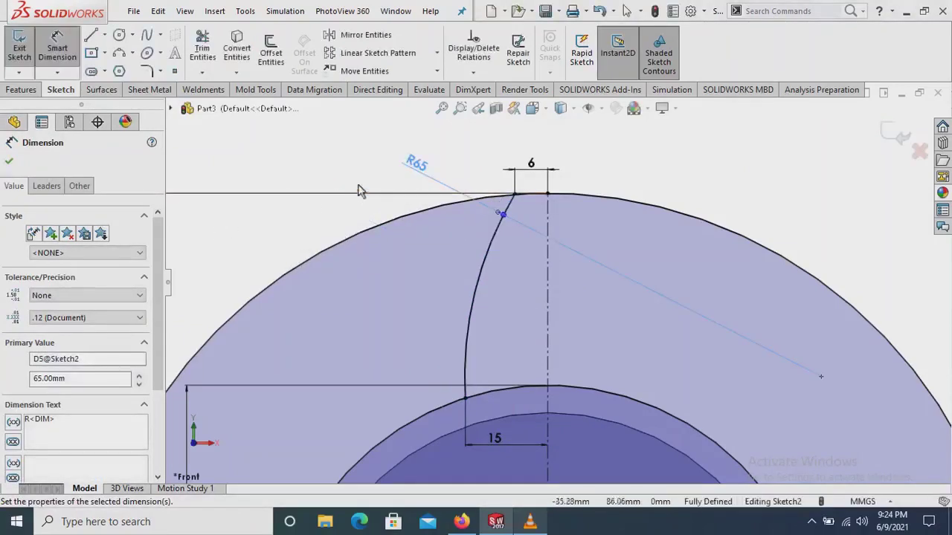
{"action": "mouse_move", "coordinate": [415, 167]}
{"action": "left_mouse_down"}
{"action": "mouse_move", "coordinate": [381, 203]}
{"action": "mouse_move", "coordinate": [342, 212]}
{"action": "left_mouse_up"}
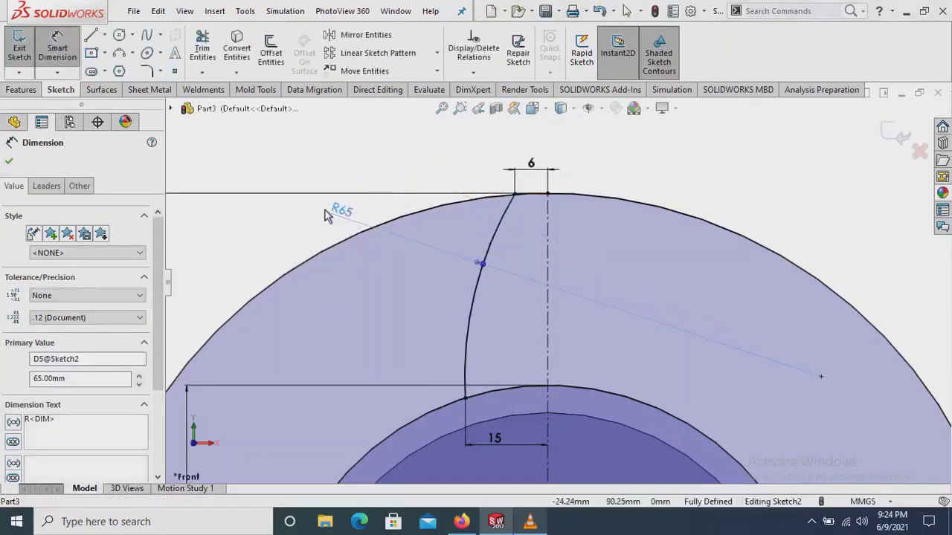
{"action": "left_click", "coordinate": [8, 162]}
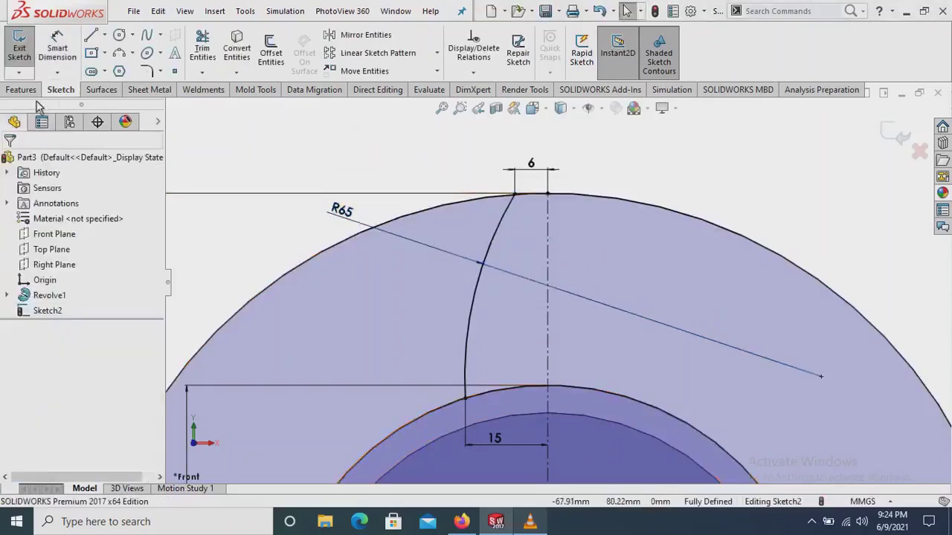
Mirror the left flank arc (Arc3) about the vertical centerline (Line1)
{"action": "left_click", "coordinate": [381, 36]}
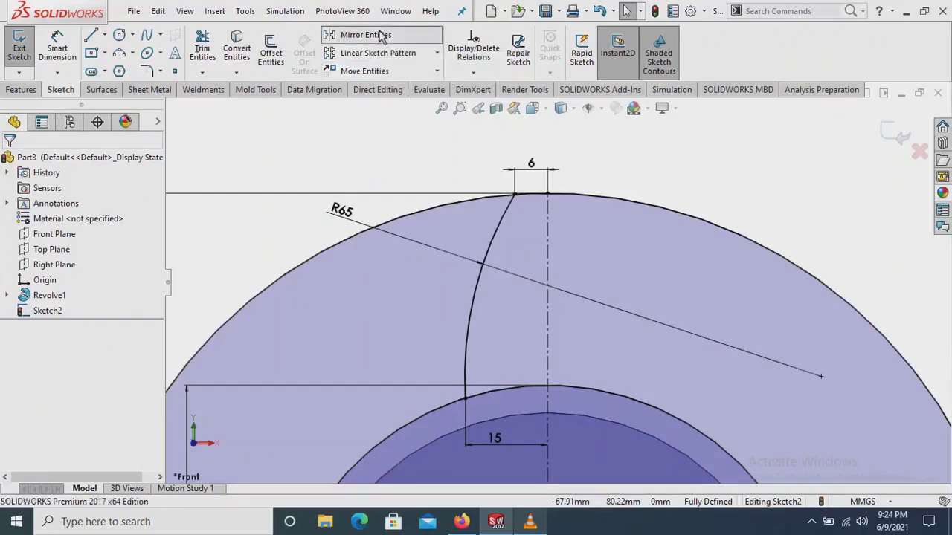
{"action": "left_click", "coordinate": [494, 248]}
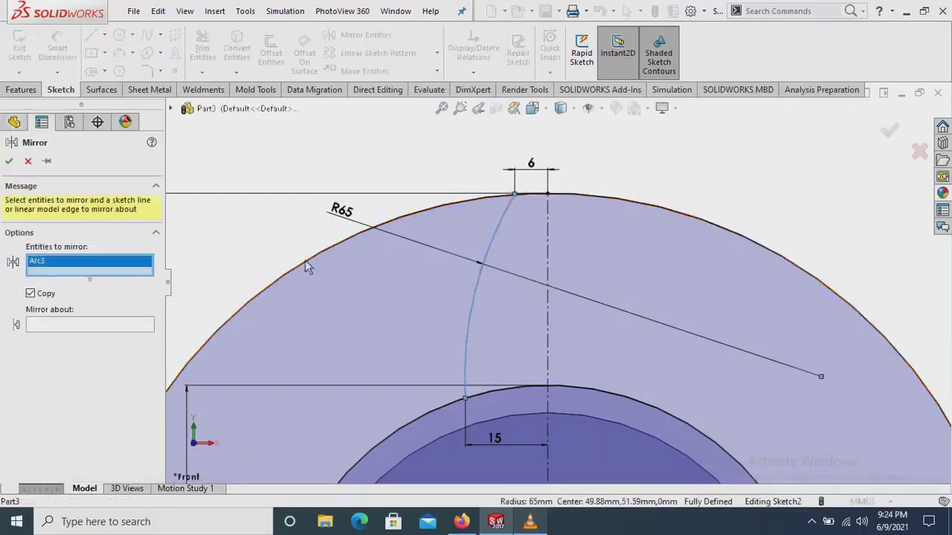
{"action": "left_click", "coordinate": [96, 327]}
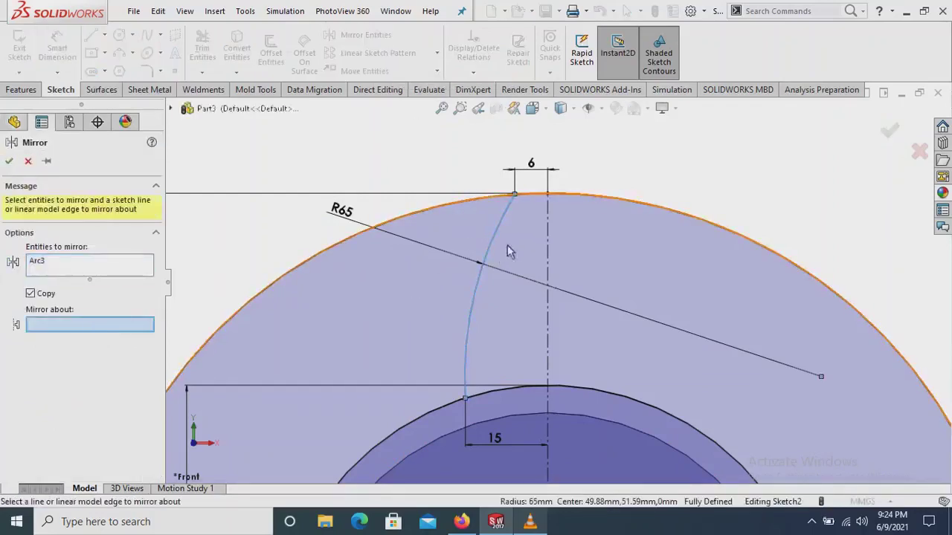
{"action": "left_click", "coordinate": [550, 244]}
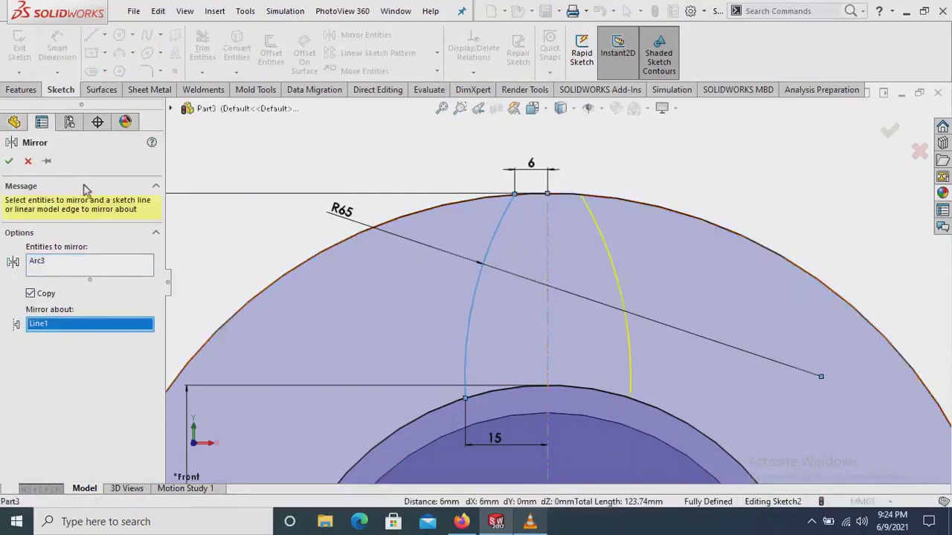
{"action": "left_click", "coordinate": [8, 162]}
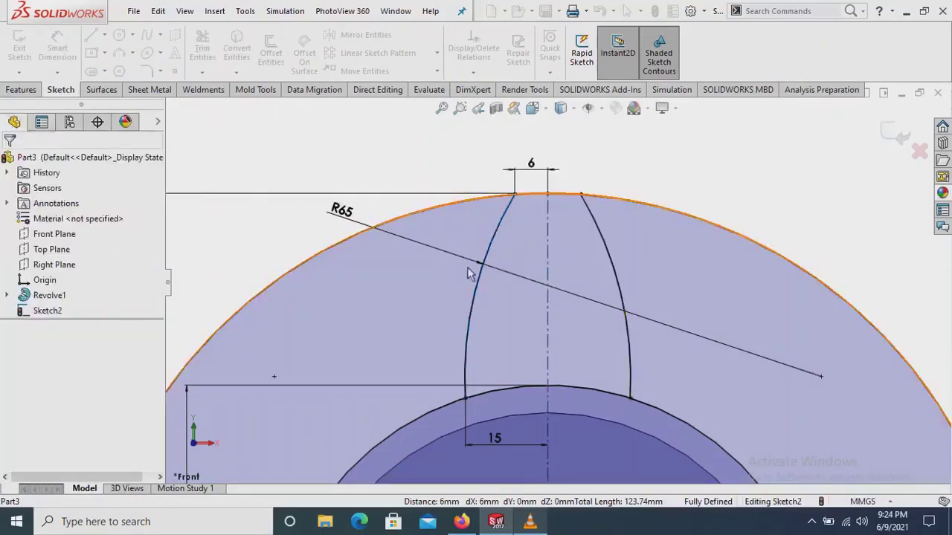
Power-trim the outer Ø170 circle back to the tooth's tip arc
{"action": "scroll", "coordinate": [546, 351], "scroll_direction": "up", "scroll_amount": 5}
{"action": "scroll", "coordinate": [570, 354], "scroll_direction": "down", "scroll_amount": 2}
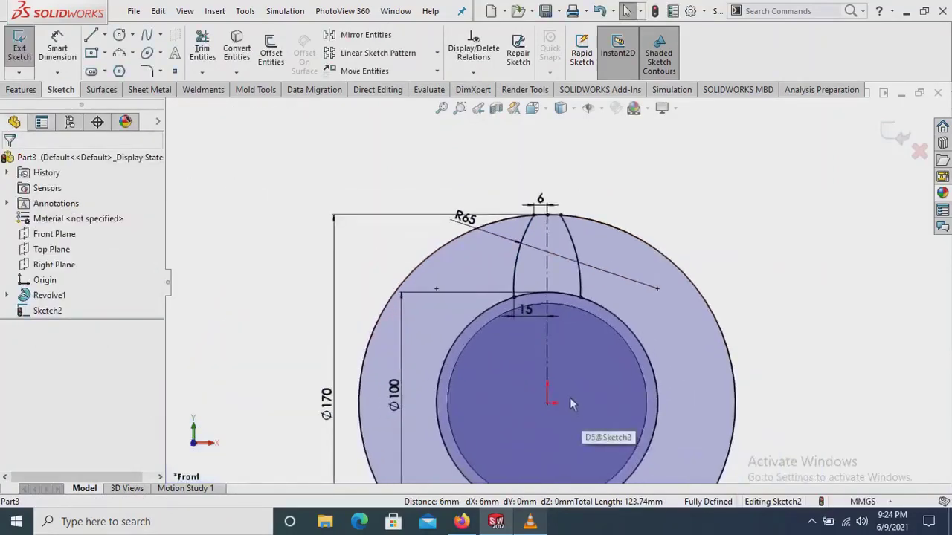
{"action": "left_click", "coordinate": [207, 58]}
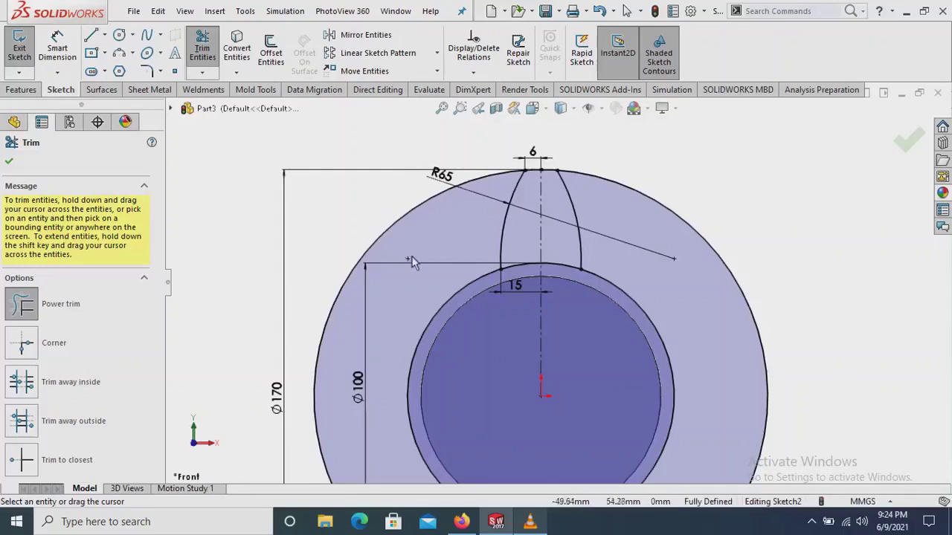
{"action": "left_click_drag", "start_coordinate": [380, 211], "coordinate": [415, 273]}
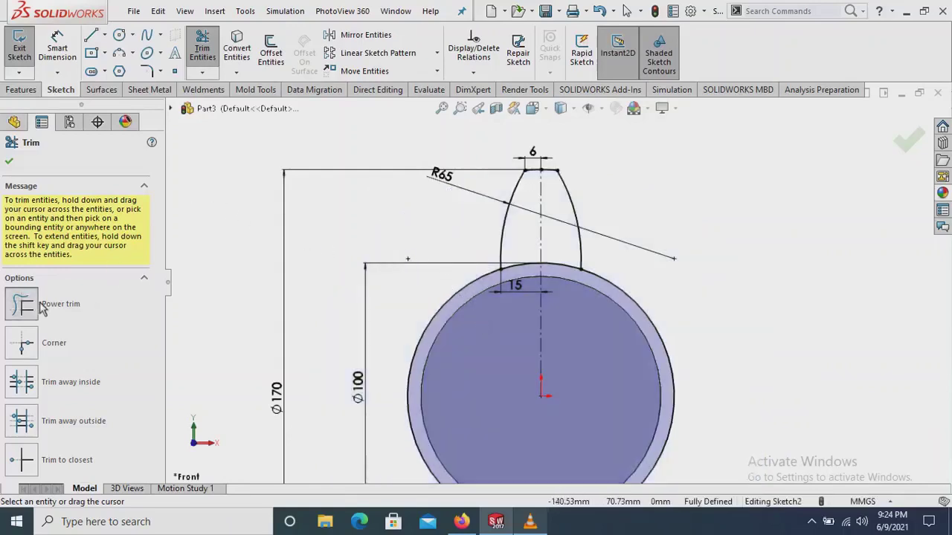
{"action": "left_click", "coordinate": [10, 163]}
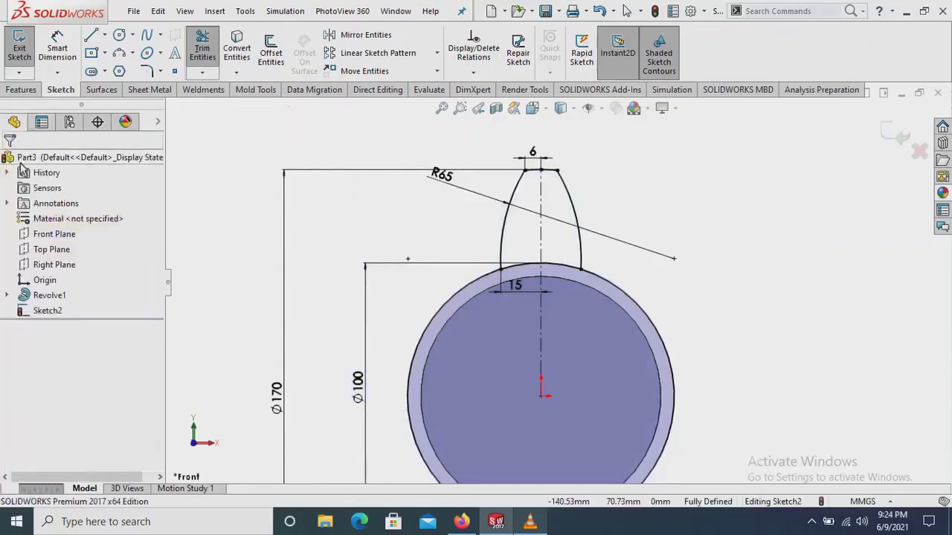
Circularly pattern the two flank arcs and the tip arc into 8 instances over 360°
{"action": "left_click", "coordinate": [437, 53]}
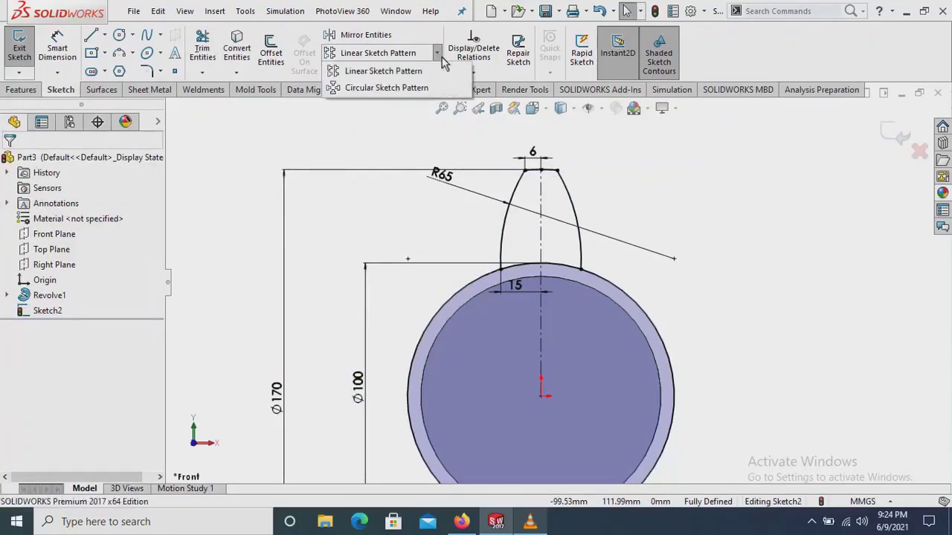
{"action": "left_click", "coordinate": [418, 89]}
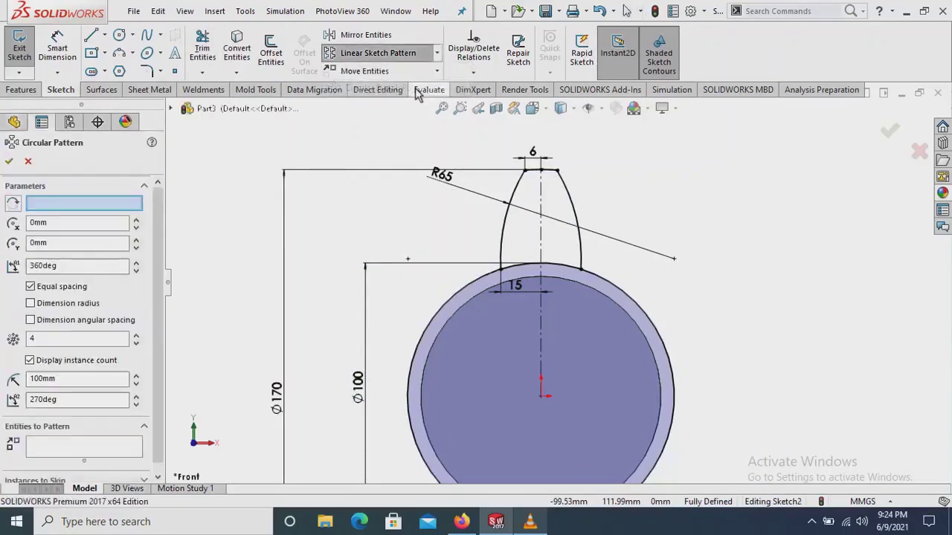
{"action": "left_click", "coordinate": [521, 191]}
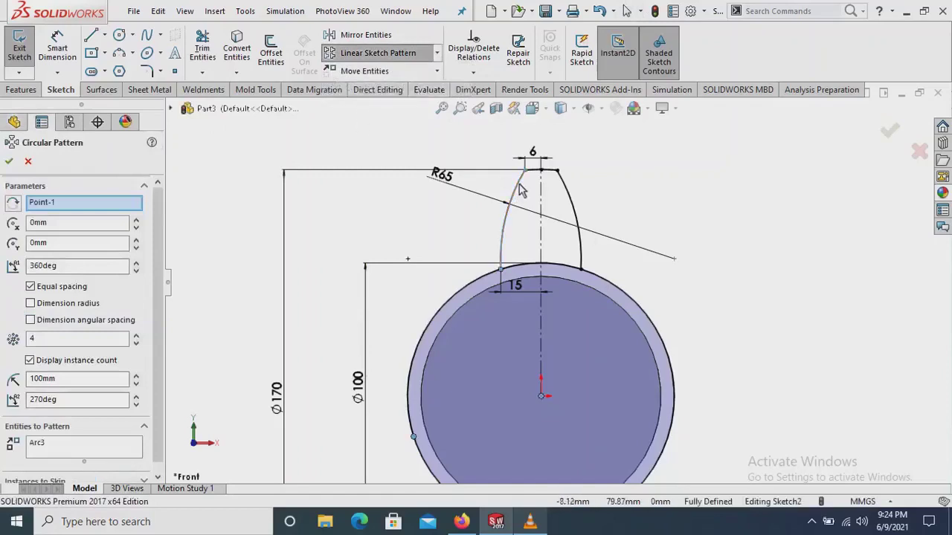
{"action": "left_click", "coordinate": [571, 203]}
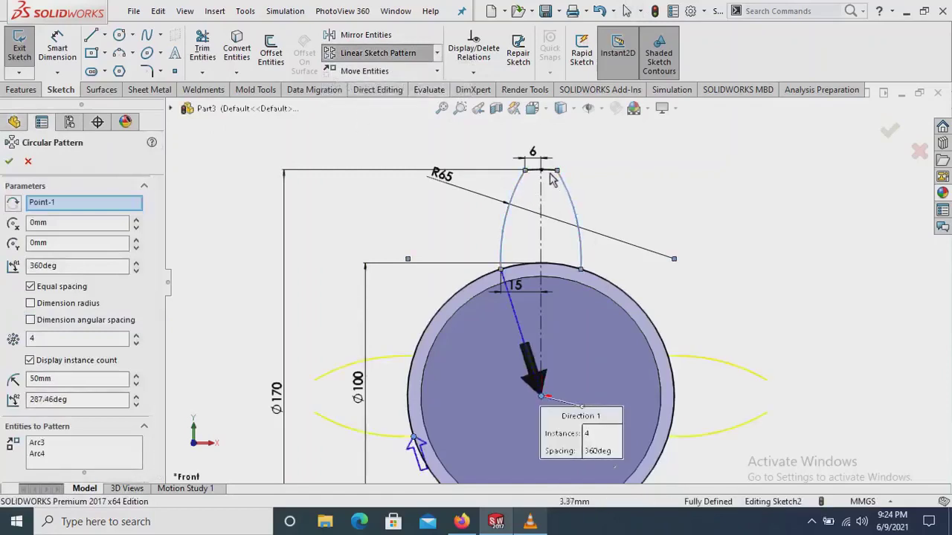
{"action": "left_click", "coordinate": [549, 172]}
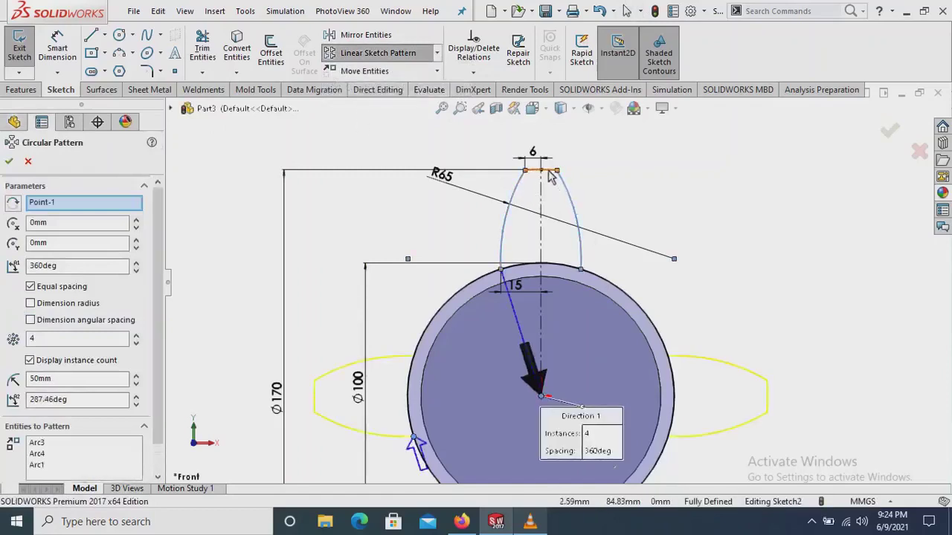
{"action": "left_click", "coordinate": [137, 335]}
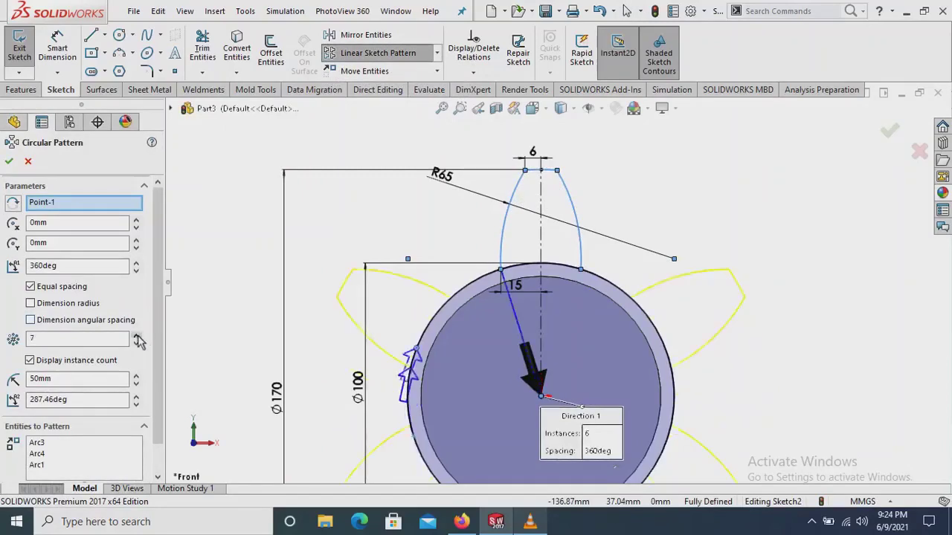
{"action": "scroll", "coordinate": [604, 427], "scroll_direction": "up", "scroll_amount": 4}
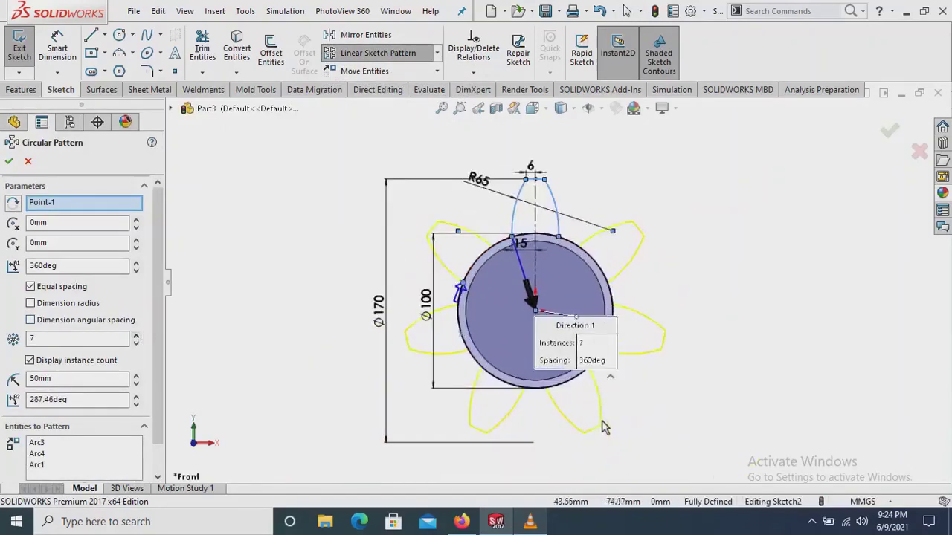
{"action": "scroll", "coordinate": [563, 321], "scroll_direction": "down", "scroll_amount": 1}
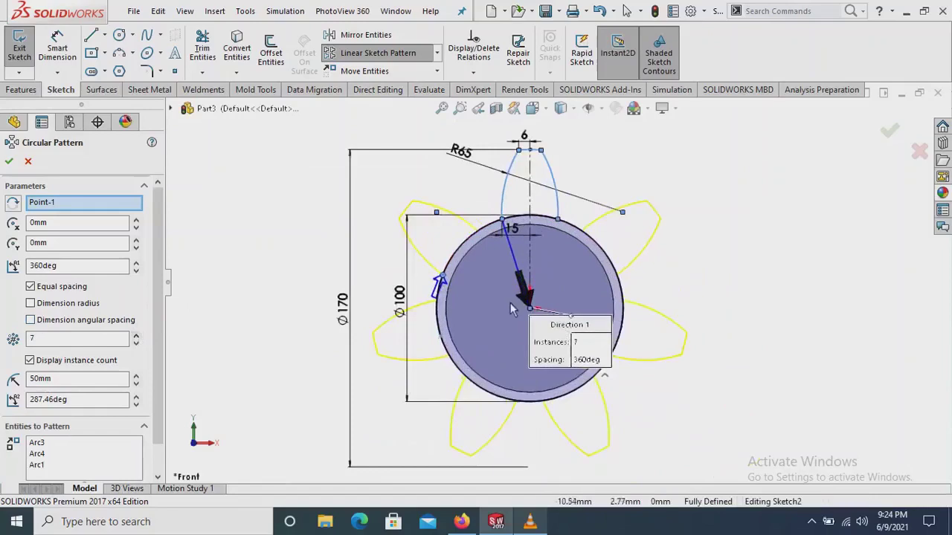
{"action": "left_click", "coordinate": [136, 335]}
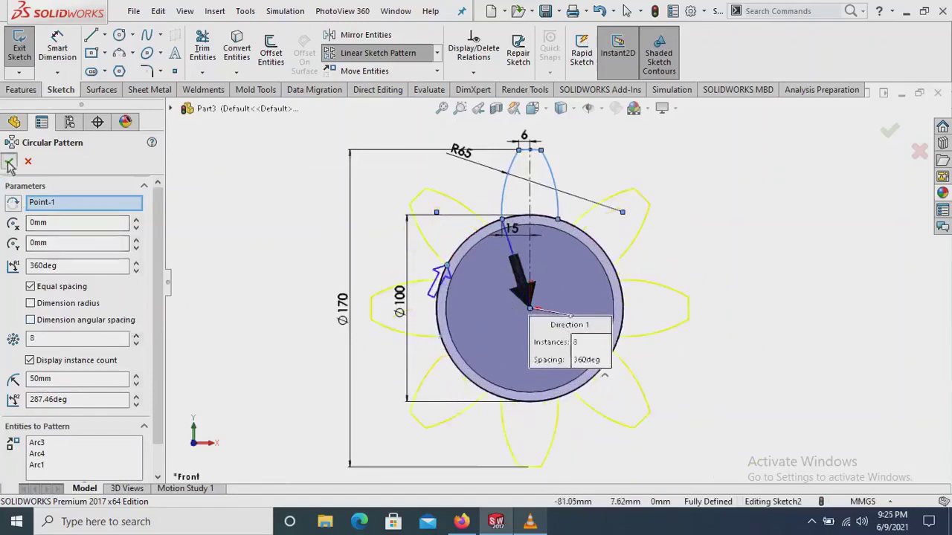
{"action": "key", "text": "Return"}
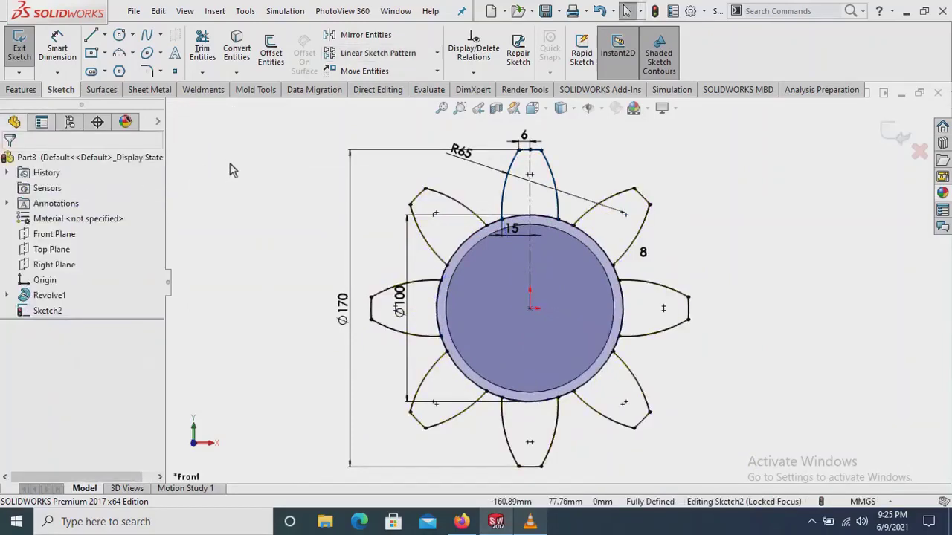
Inspect the Ø170 dimension's options without changing anything
{"action": "left_click", "coordinate": [342, 201]}
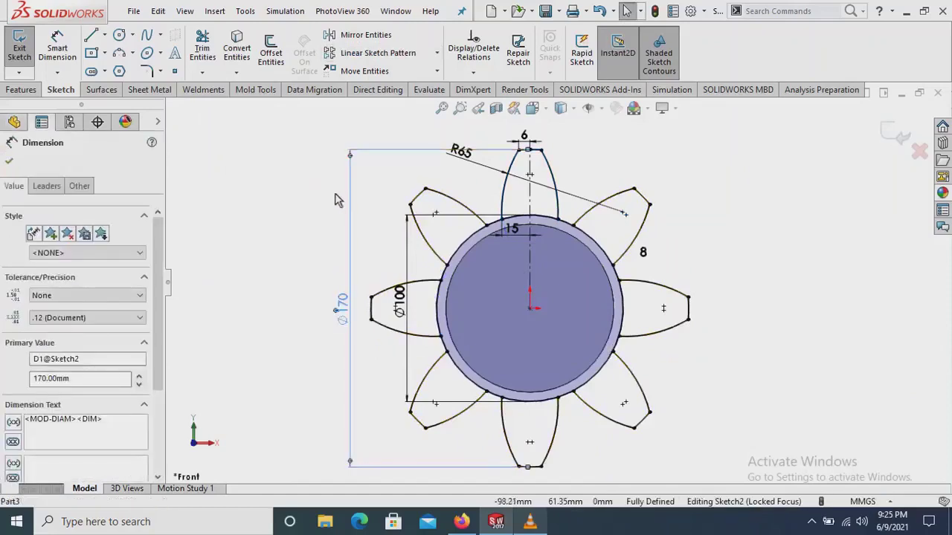
{"action": "right_click", "coordinate": [333, 200]}
{"action": "left_click", "coordinate": [223, 187]}
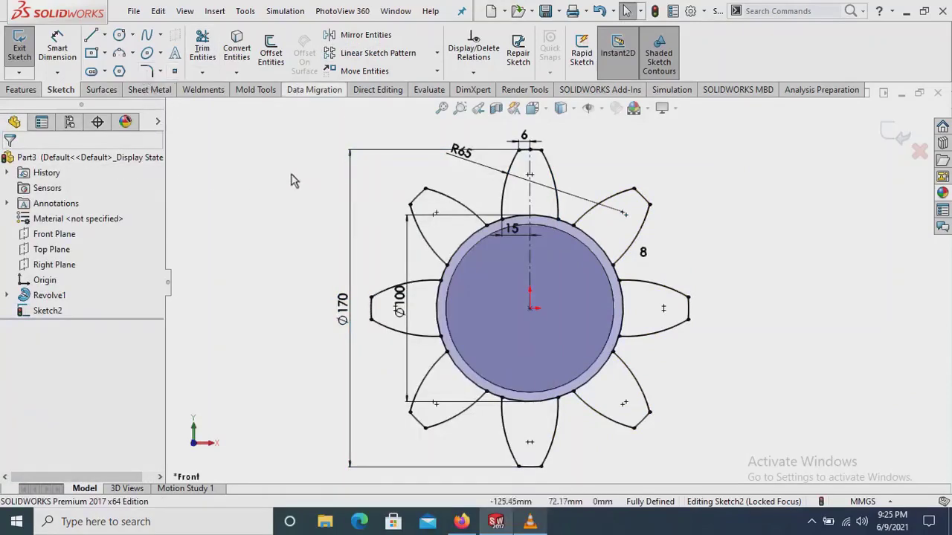
Trim the Ø100 circle arcs inside each of the eight teeth
{"action": "left_click", "coordinate": [203, 49]}
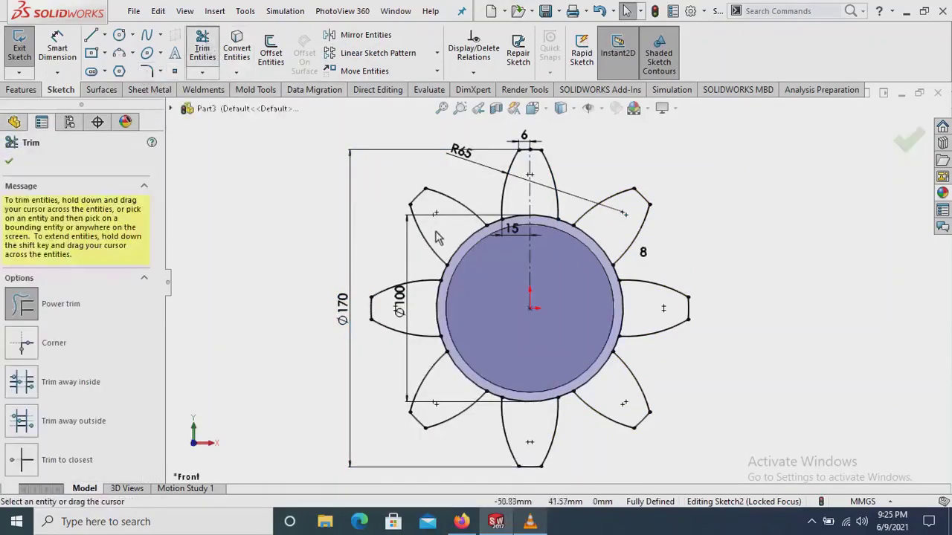
{"action": "mouse_move", "coordinate": [463, 247]}
{"action": "left_mouse_down"}
{"action": "mouse_move", "coordinate": [506, 344]}
{"action": "mouse_move", "coordinate": [565, 383]}
{"action": "mouse_move", "coordinate": [644, 311]}
{"action": "mouse_move", "coordinate": [584, 271]}
{"action": "left_mouse_up"}
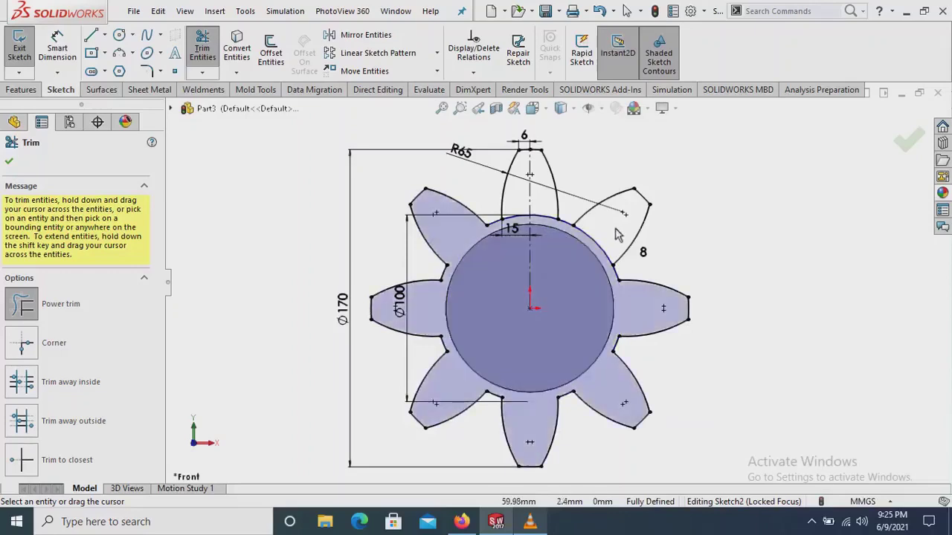
{"action": "left_click_drag", "start_coordinate": [547, 218], "coordinate": [519, 202]}
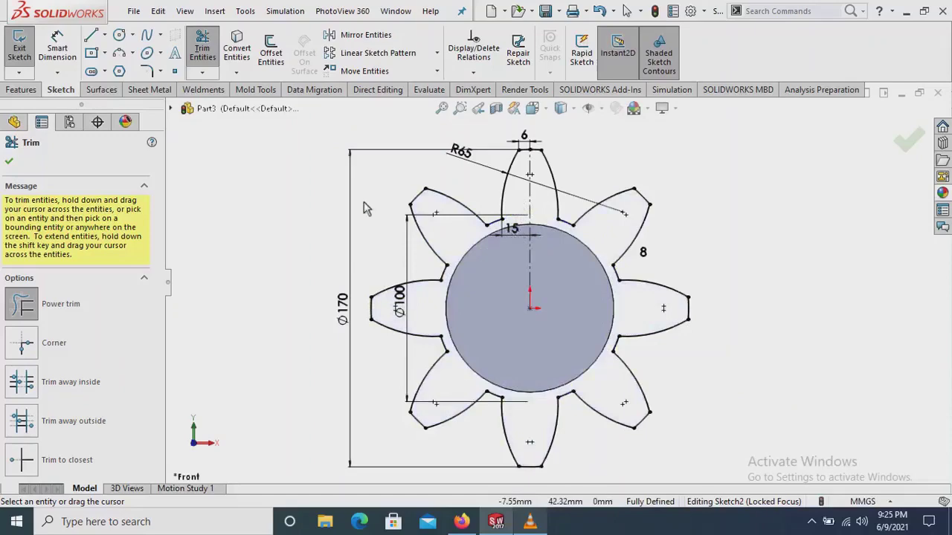
{"action": "left_click", "coordinate": [9, 161]}
{"action": "mouse_move", "coordinate": [293, 245]}
{"action": "middle_mouse_down"}
{"action": "mouse_move", "coordinate": [281, 272]}
{"action": "mouse_move", "coordinate": [315, 323]}
{"action": "mouse_move", "coordinate": [308, 338]}
{"action": "mouse_move", "coordinate": [305, 323]}
{"action": "mouse_move", "coordinate": [344, 294]}
{"action": "middle_mouse_up"}
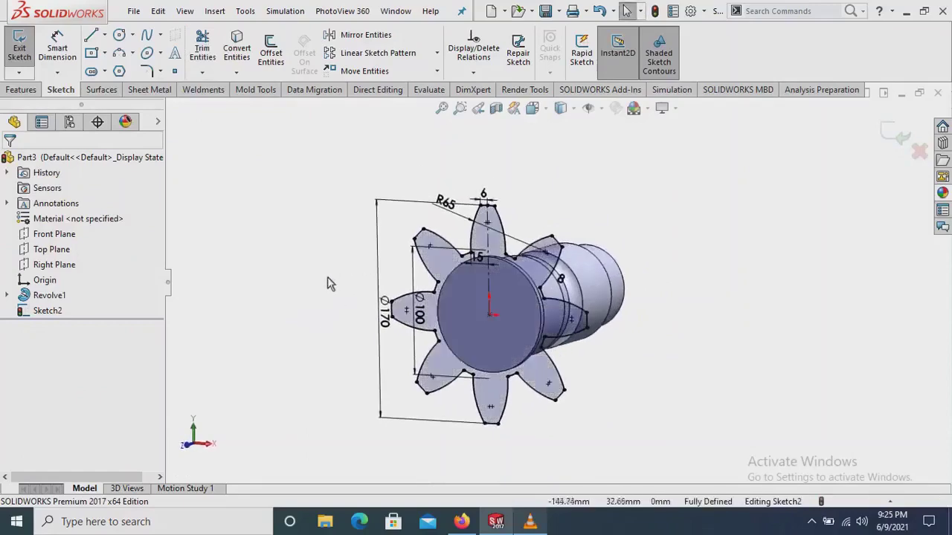
Exit the gear sketch and select the shaft's front end face
{"action": "scroll", "coordinate": [338, 319], "scroll_direction": "down", "scroll_amount": 2}
{"action": "mouse_move", "coordinate": [502, 357]}
{"action": "middle_mouse_down"}
{"action": "mouse_move", "coordinate": [487, 374]}
{"action": "mouse_move", "coordinate": [561, 277]}
{"action": "middle_mouse_up"}
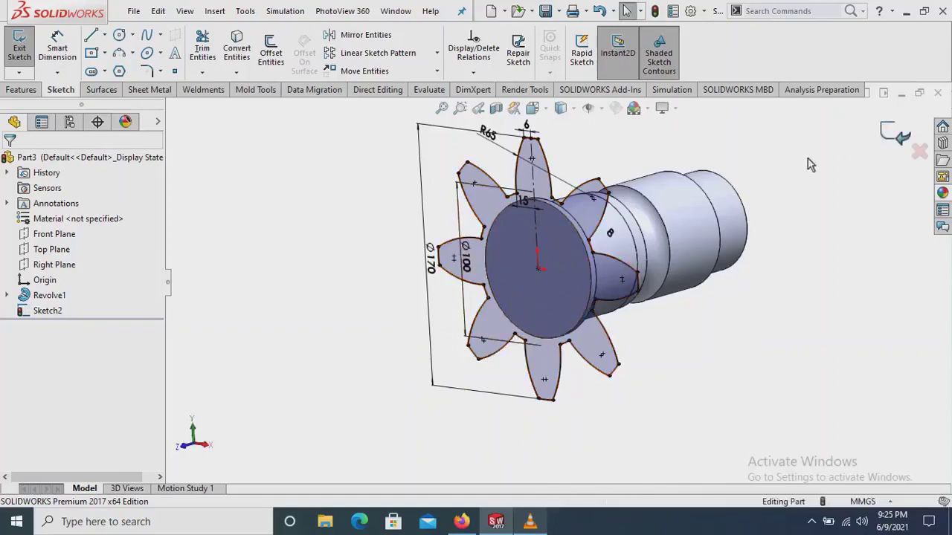
{"action": "key", "text": "ctrl+b"}
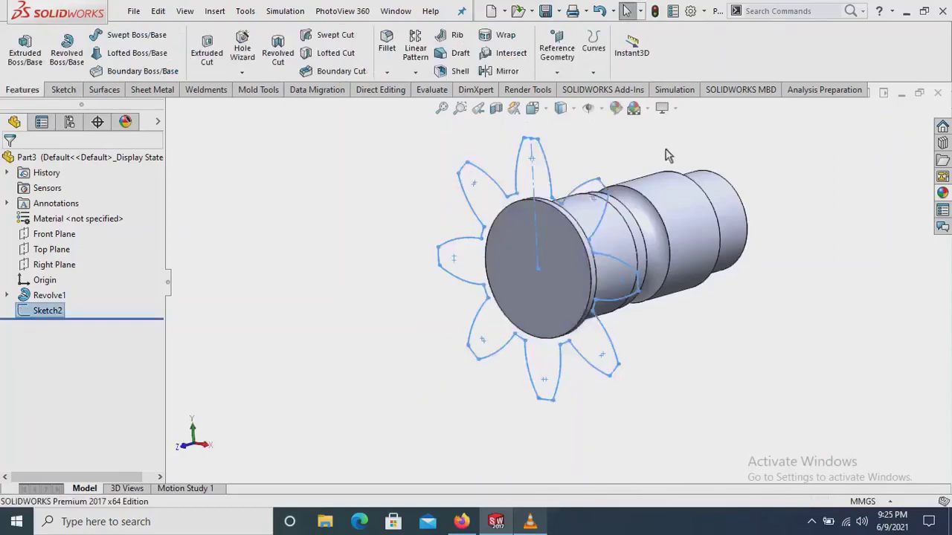
{"action": "mouse_move", "coordinate": [673, 157]}
{"action": "middle_mouse_down"}
{"action": "mouse_move", "coordinate": [627, 282]}
{"action": "mouse_move", "coordinate": [563, 353]}
{"action": "middle_mouse_up"}
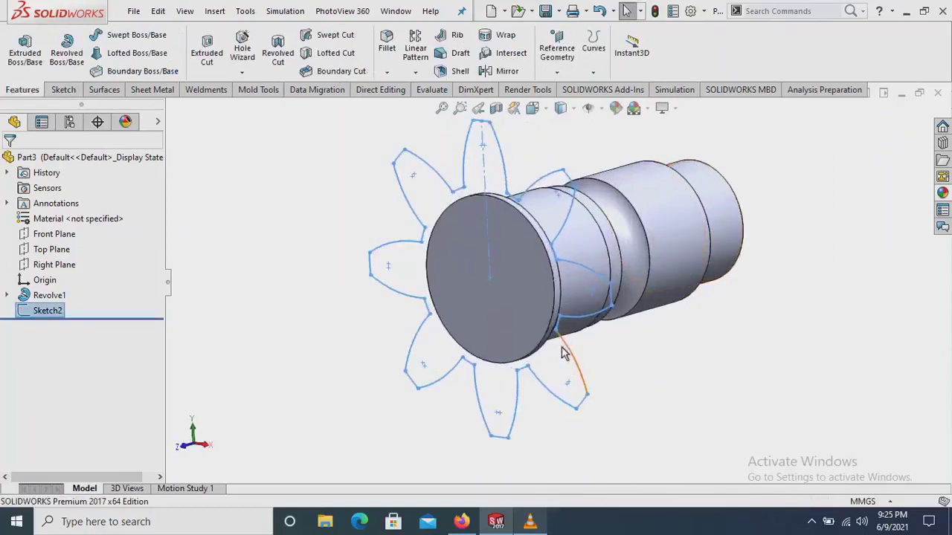
{"action": "left_click", "coordinate": [522, 261]}
Create a reference plane offset 45 mm from the selected shaft end face
{"action": "left_click", "coordinate": [558, 73]}
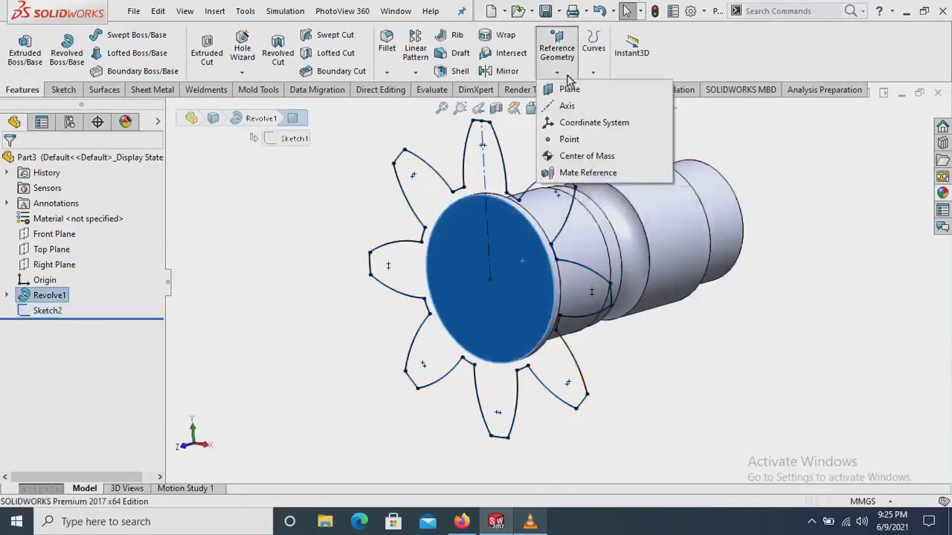
{"action": "left_click", "coordinate": [569, 88]}
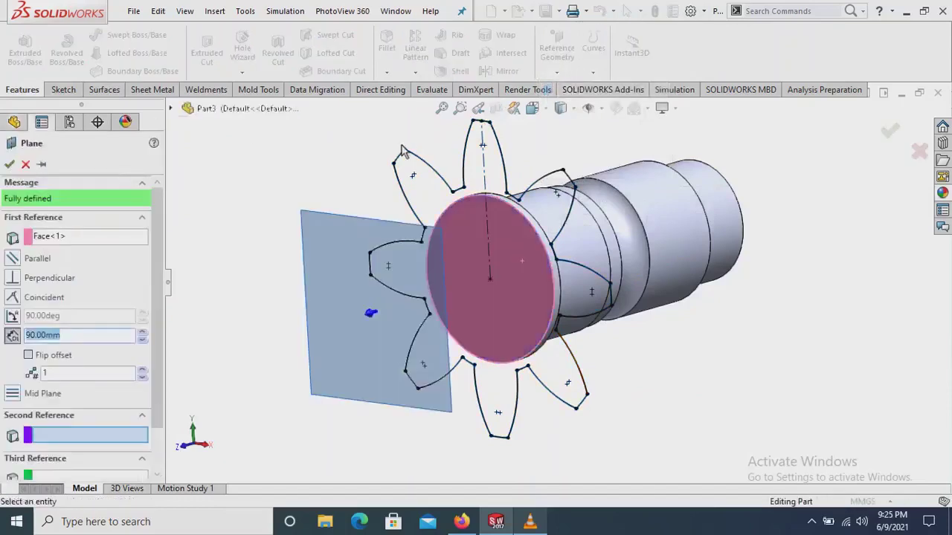
{"action": "key", "text": "BackSpace"}
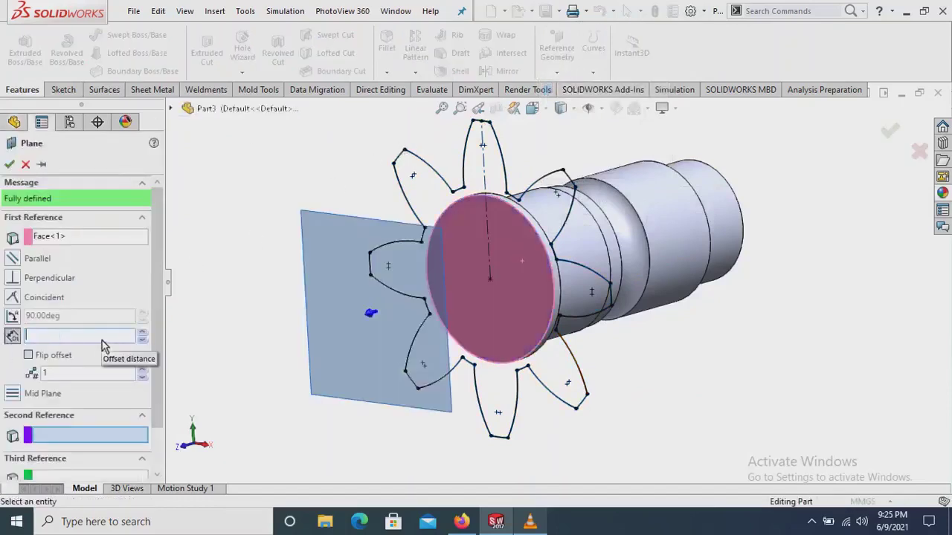
{"action": "type", "text": "45"}
{"action": "key", "text": "Return"}
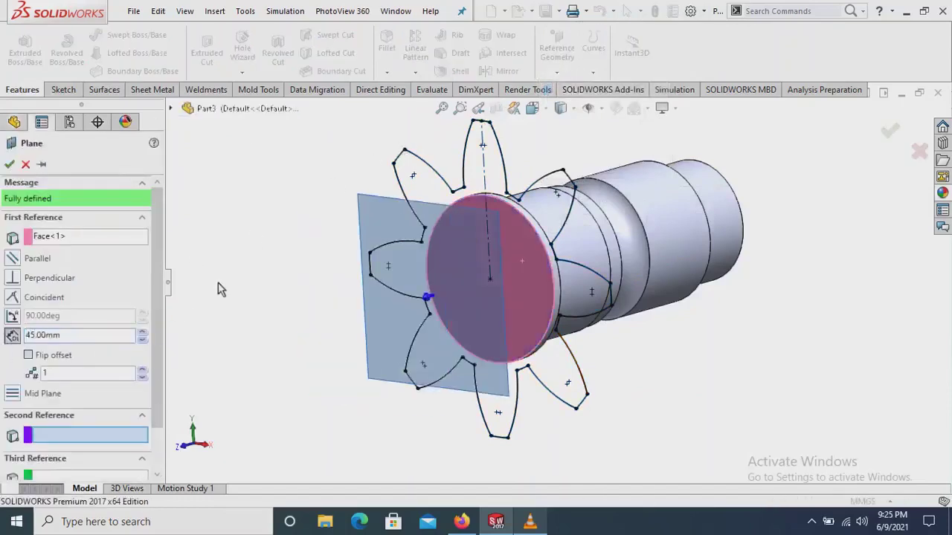
{"action": "left_click", "coordinate": [10, 164]}
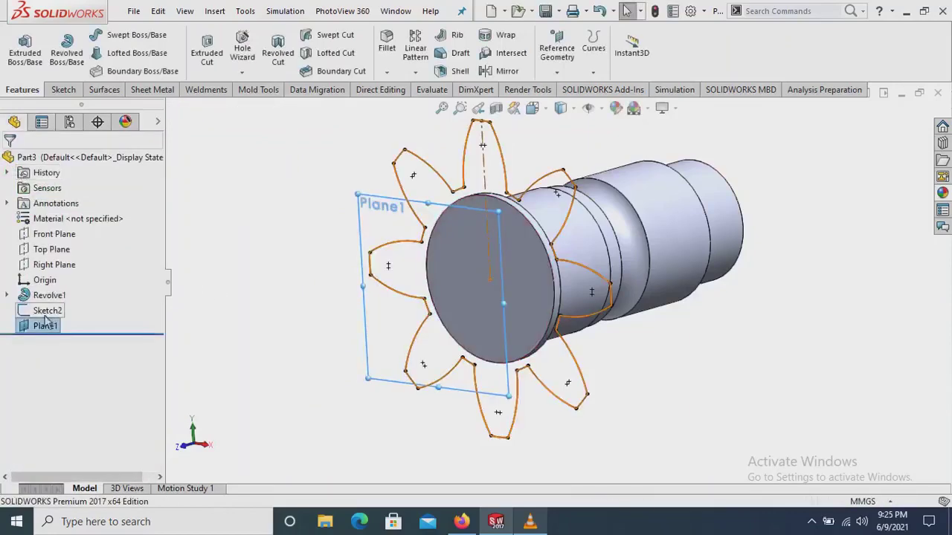
{"action": "right_click", "coordinate": [47, 327]}
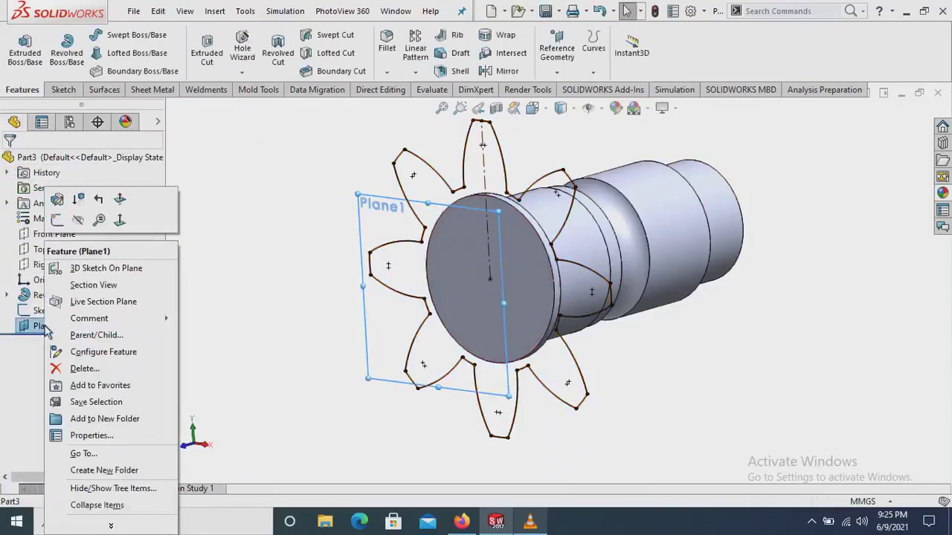
Create Sketch3 on Plane1 and convert Sketch2's eight-tooth gear outline into it
{"action": "left_click", "coordinate": [56, 219]}
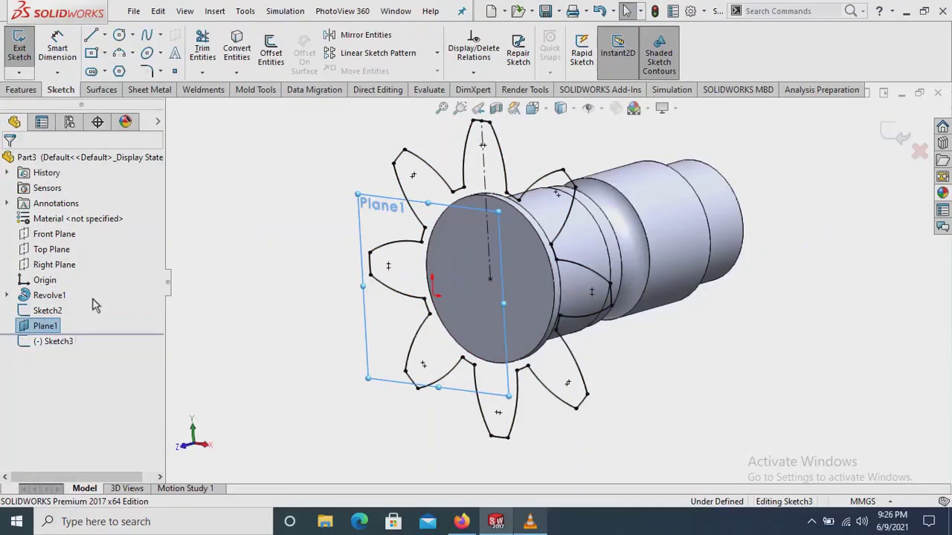
{"action": "left_click", "coordinate": [238, 51]}
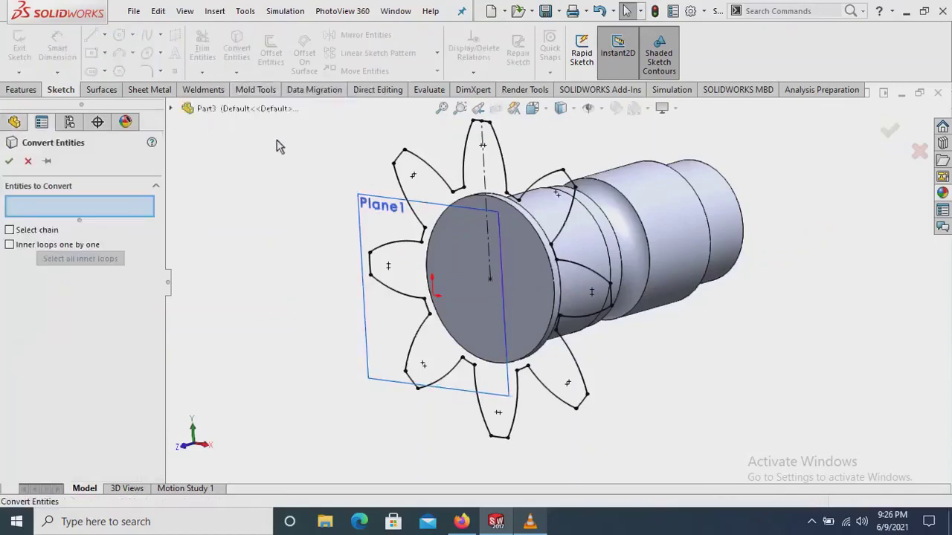
{"action": "key", "text": "f"}
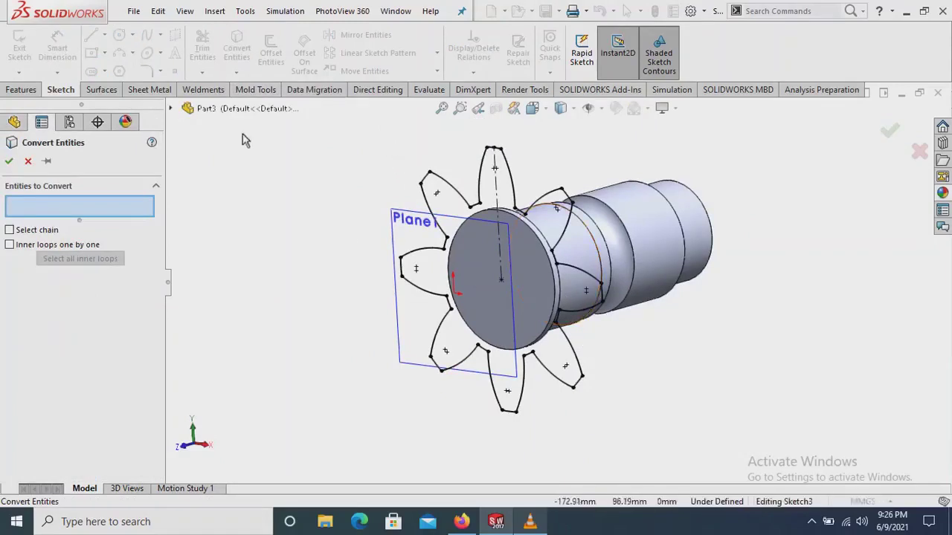
{"action": "left_click", "coordinate": [170, 109]}
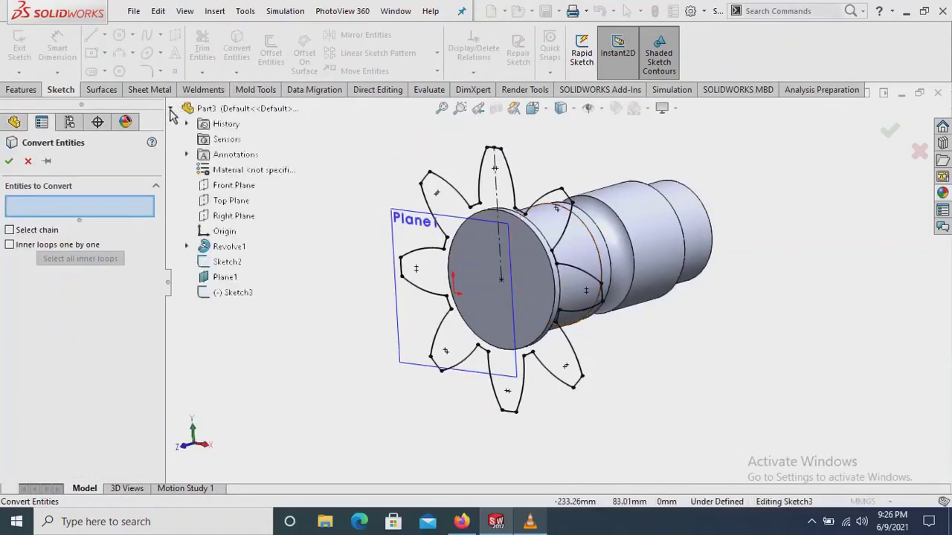
{"action": "left_click", "coordinate": [233, 264]}
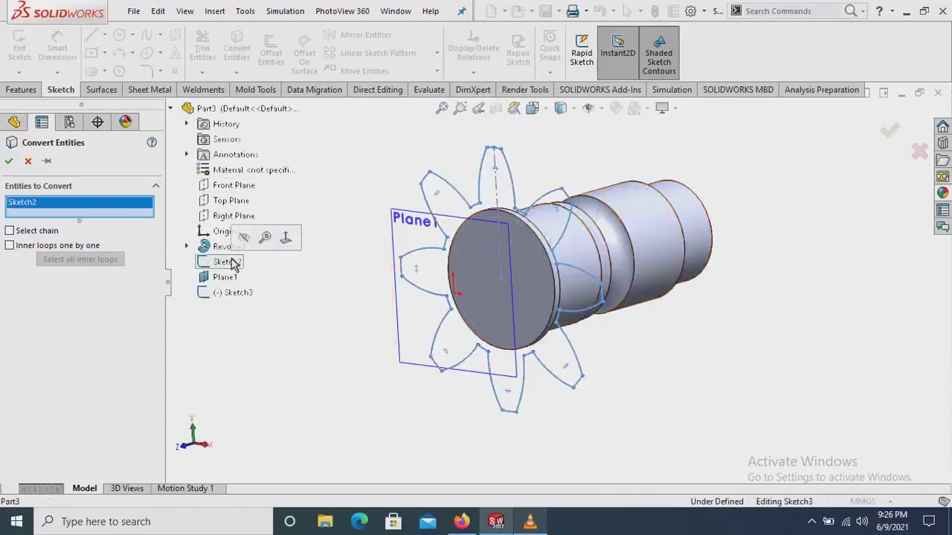
{"action": "left_click", "coordinate": [11, 162]}
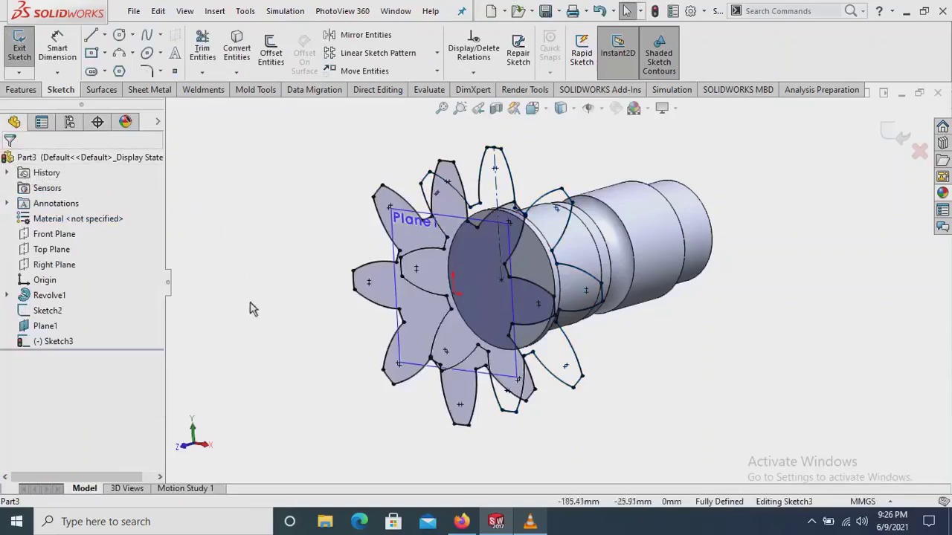
Select the converted gear arcs and rotate them 15° about the gear centre
{"action": "left_click_drag", "start_coordinate": [273, 126], "coordinate": [631, 454]}
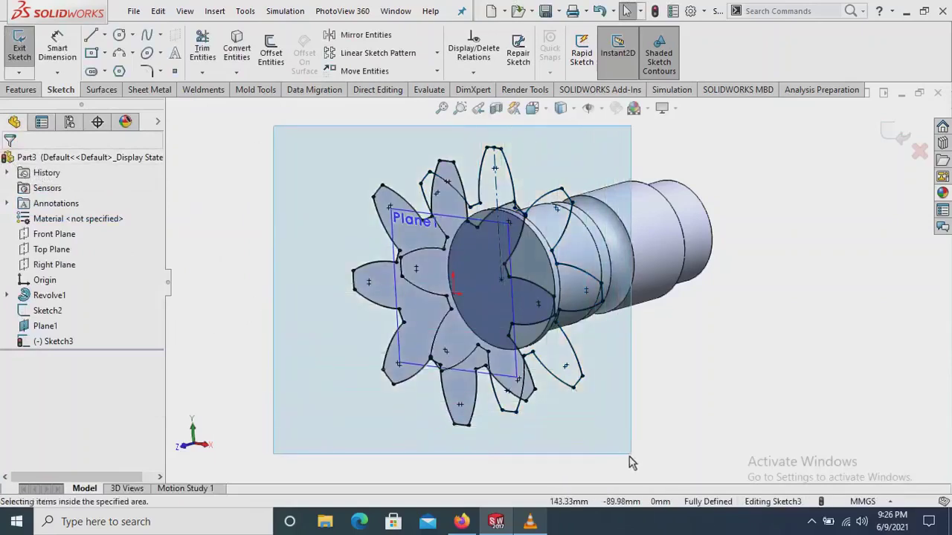
{"action": "left_click_drag", "start_coordinate": [607, 408], "coordinate": [606, 408]}
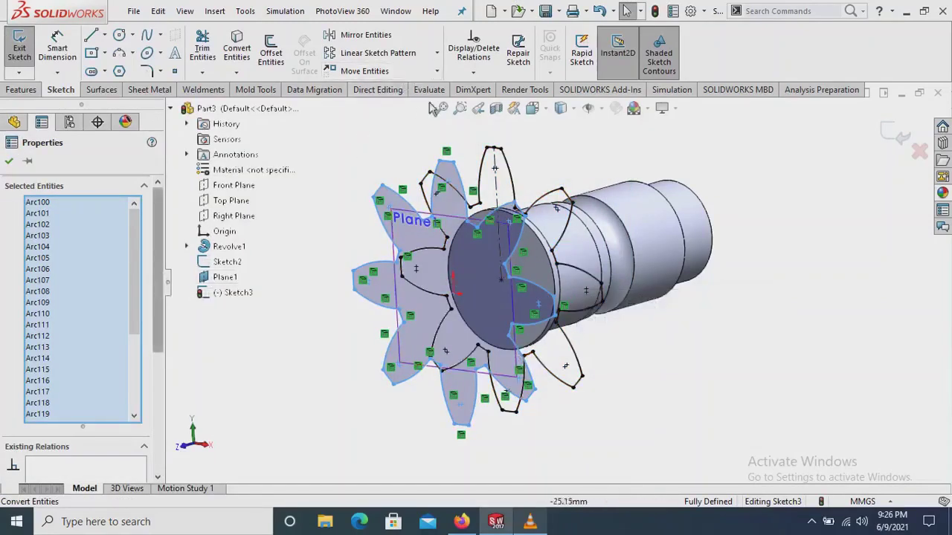
{"action": "left_click", "coordinate": [438, 75]}
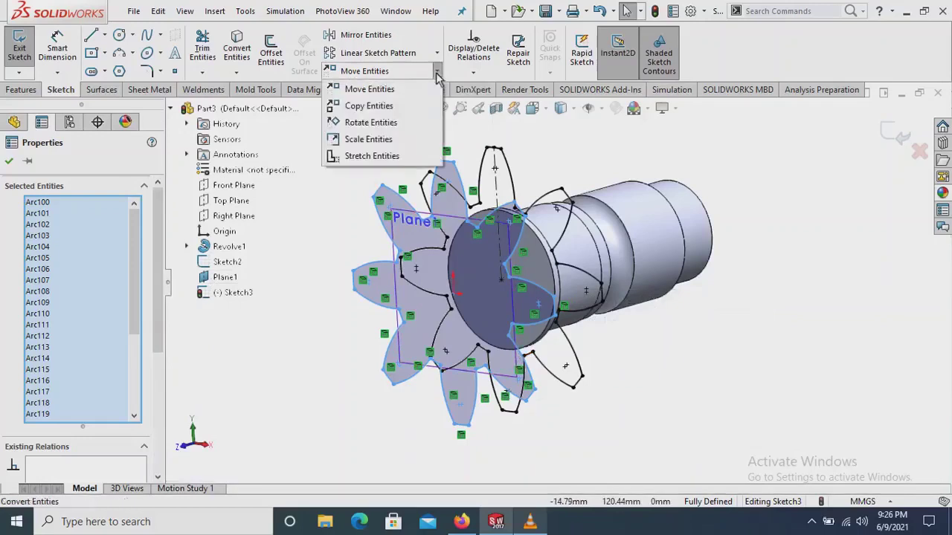
{"action": "left_click", "coordinate": [409, 125]}
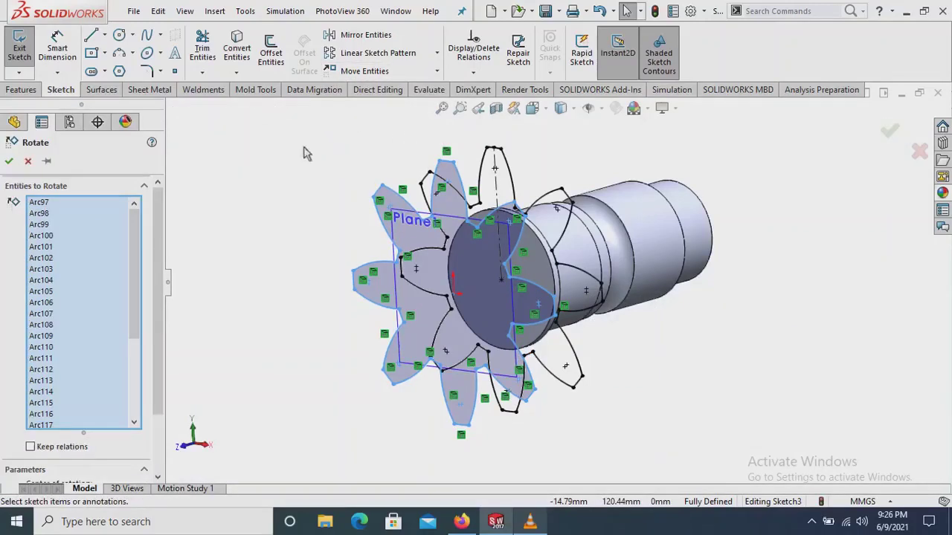
{"action": "left_click_drag", "start_coordinate": [159, 206], "coordinate": [158, 266]}
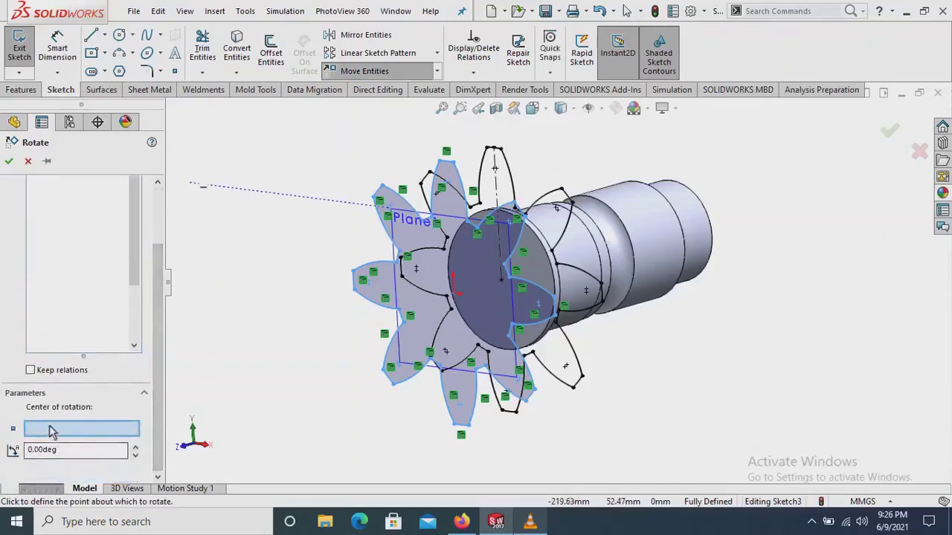
{"action": "left_click", "coordinate": [456, 295]}
{"action": "type", "text": "15"}
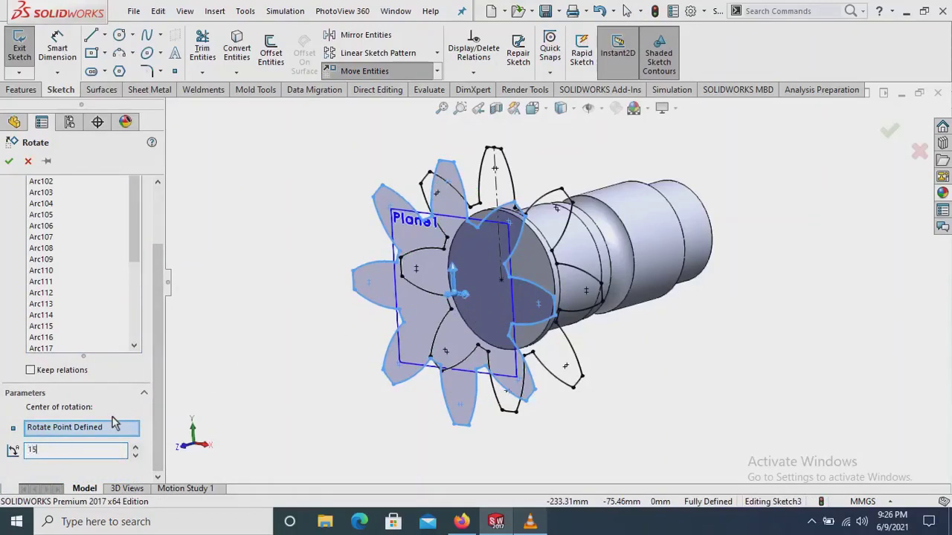
{"action": "key", "text": "Return"}
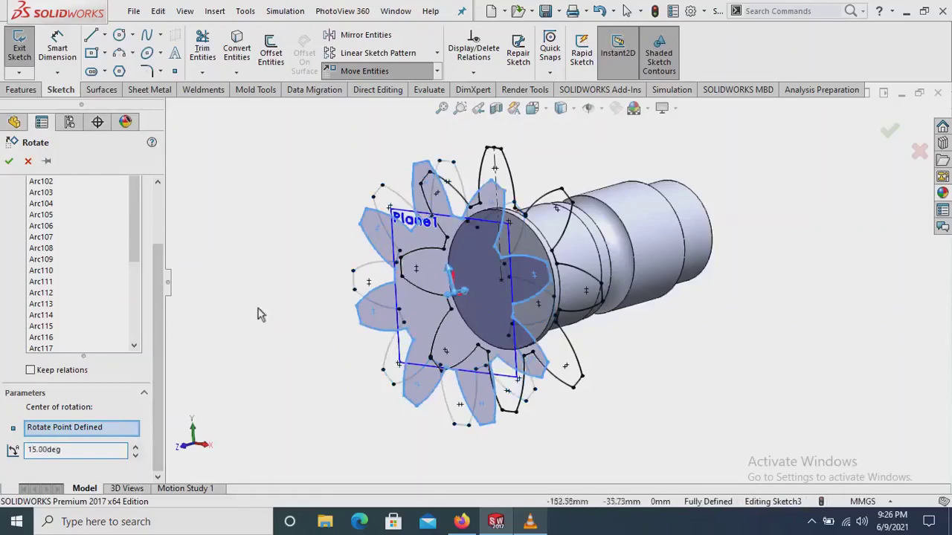
Zoom in to check the rotated teeth and confirm the 15° rotation
{"action": "middle_click_drag", "start_coordinate": [419, 210], "coordinate": [520, 216]}
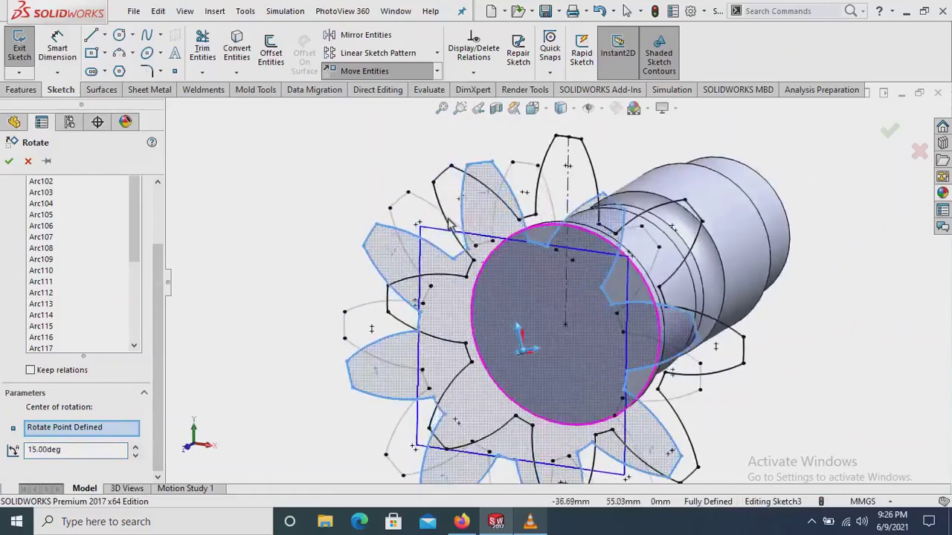
{"action": "scroll", "coordinate": [520, 215], "scroll_direction": "down", "scroll_amount": 3}
{"action": "middle_click_drag", "start_coordinate": [527, 256], "coordinate": [525, 280]}
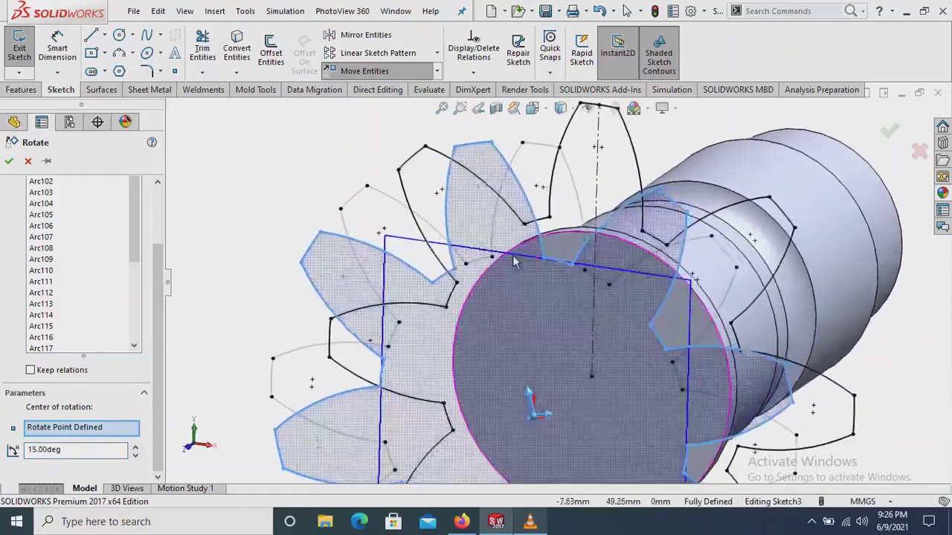
{"action": "scroll", "coordinate": [548, 317], "scroll_direction": "up", "scroll_amount": 4}
{"action": "middle_click_drag", "start_coordinate": [592, 413], "coordinate": [638, 364]}
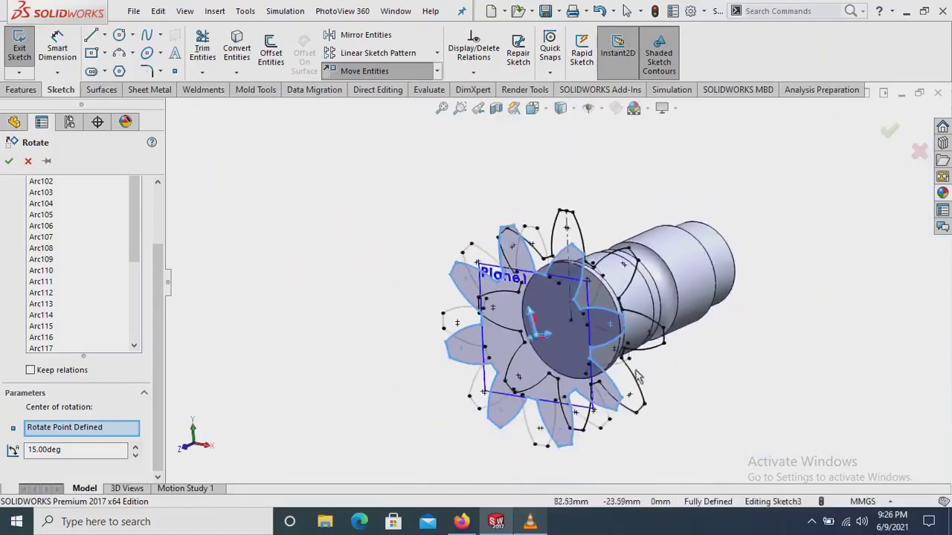
{"action": "scroll", "coordinate": [659, 359], "scroll_direction": "down", "scroll_amount": 2}
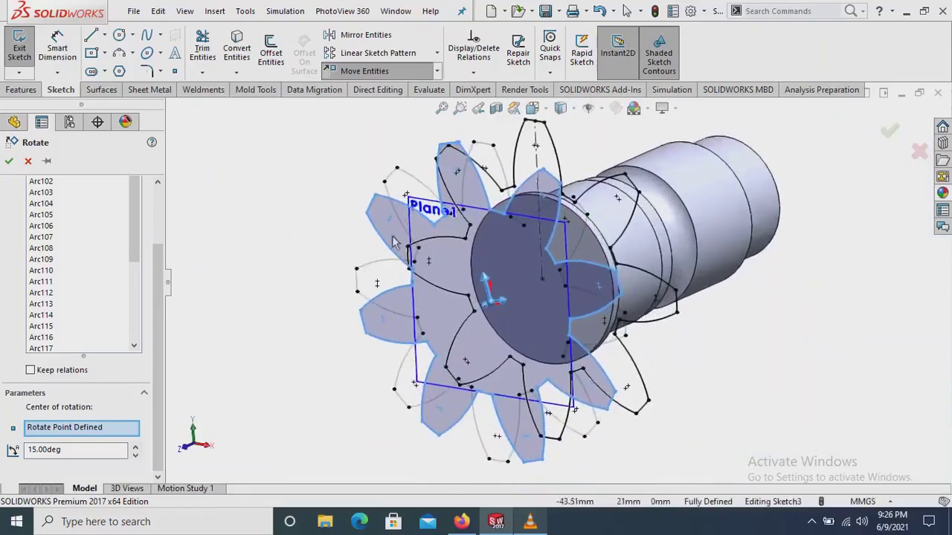
{"action": "key", "text": "Return"}
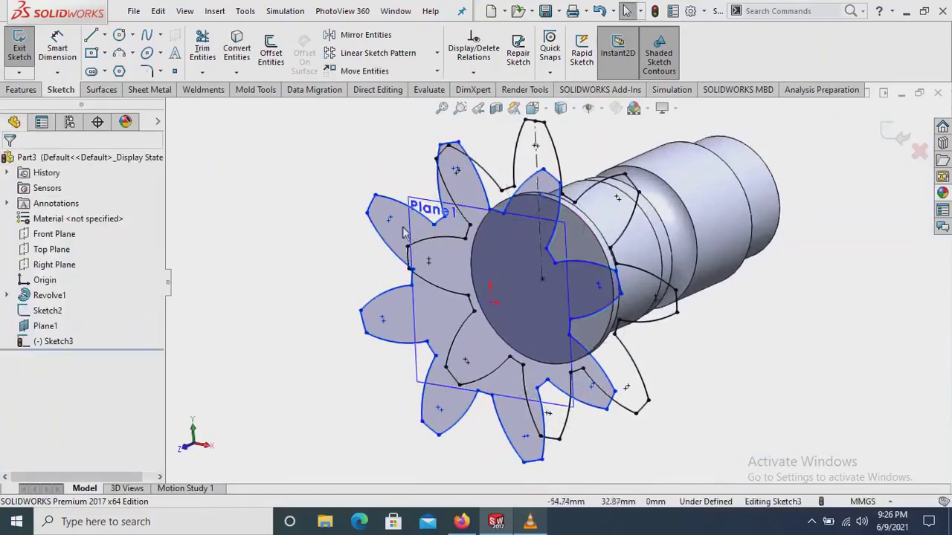
{"action": "left_click", "coordinate": [438, 72]}
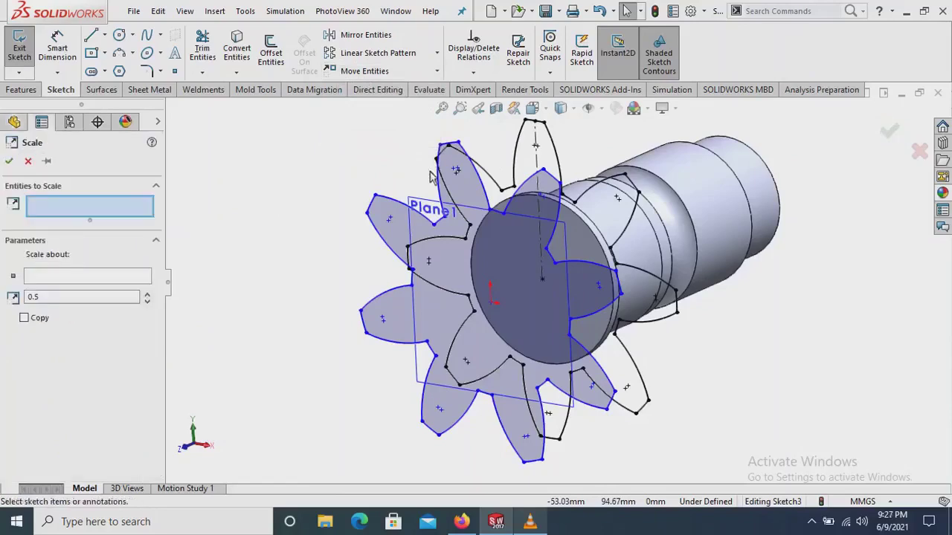
Scale Sketch3's gear arcs by a factor of 0.75 about the sketch origin
{"action": "left_click_drag", "start_coordinate": [343, 154], "coordinate": [652, 442]}
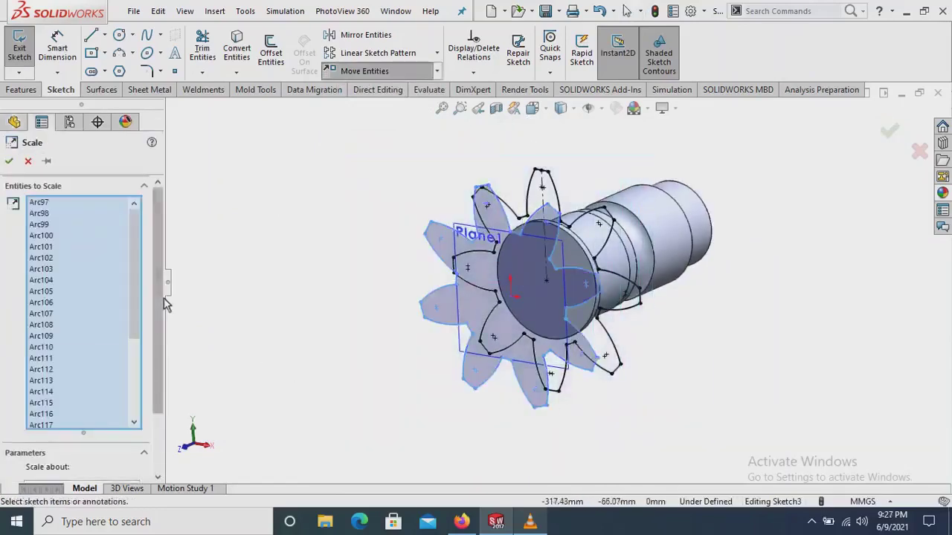
{"action": "scroll", "coordinate": [164, 386], "scroll_direction": "down", "scroll_amount": 2}
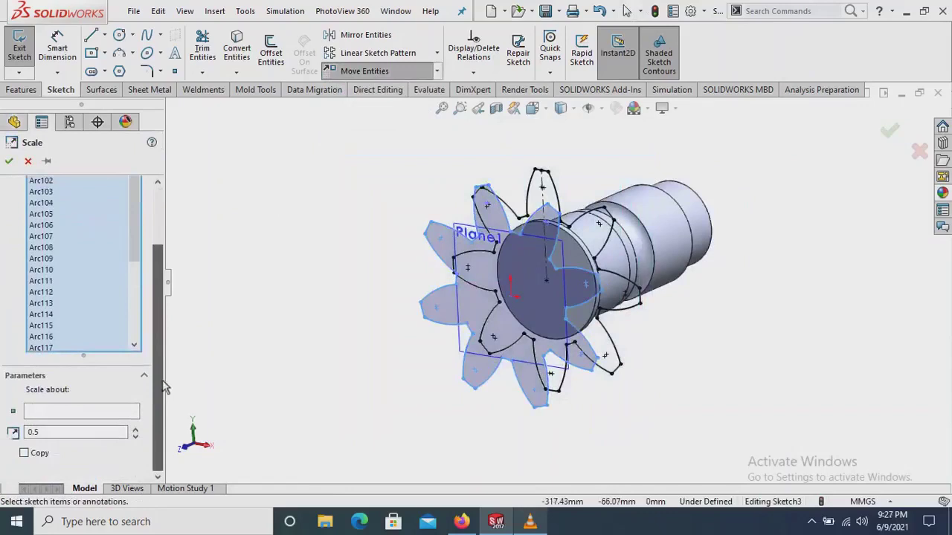
{"action": "left_click", "coordinate": [109, 413]}
{"action": "scroll", "coordinate": [528, 328], "scroll_direction": "down", "scroll_amount": 2}
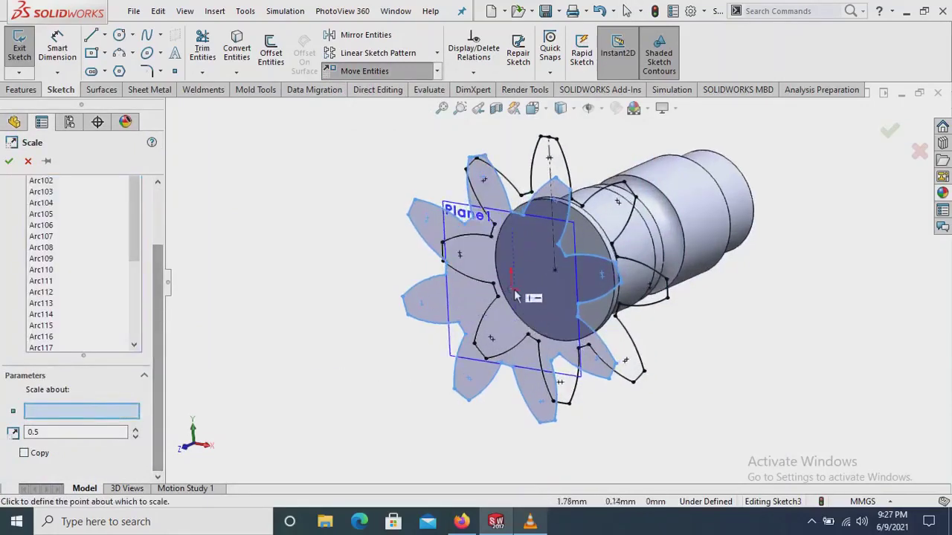
{"action": "left_click", "coordinate": [512, 290]}
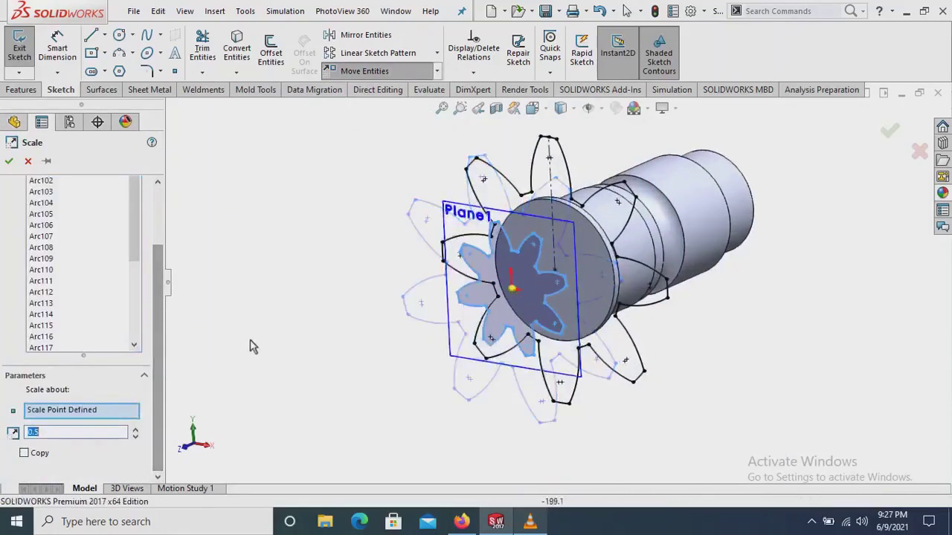
{"action": "type", "text": "0"}
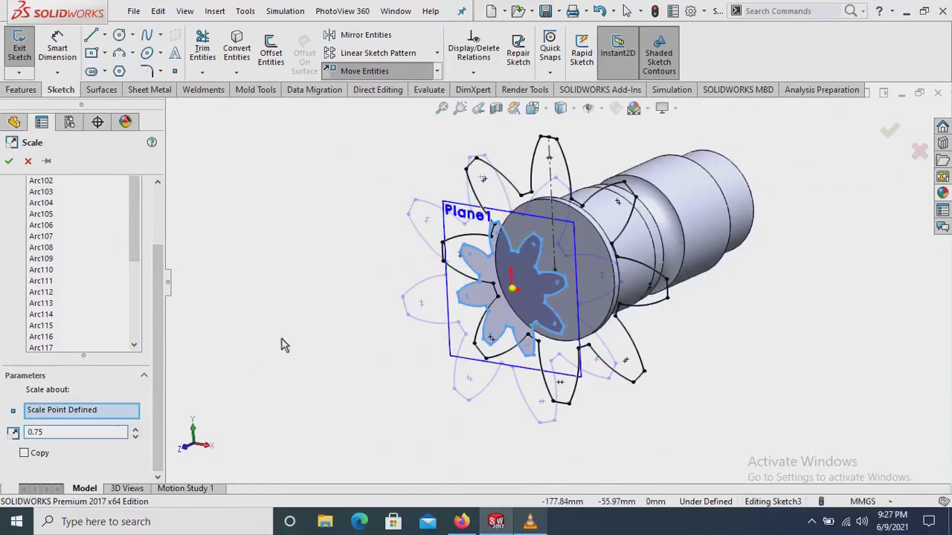
{"action": "left_click", "coordinate": [9, 161]}
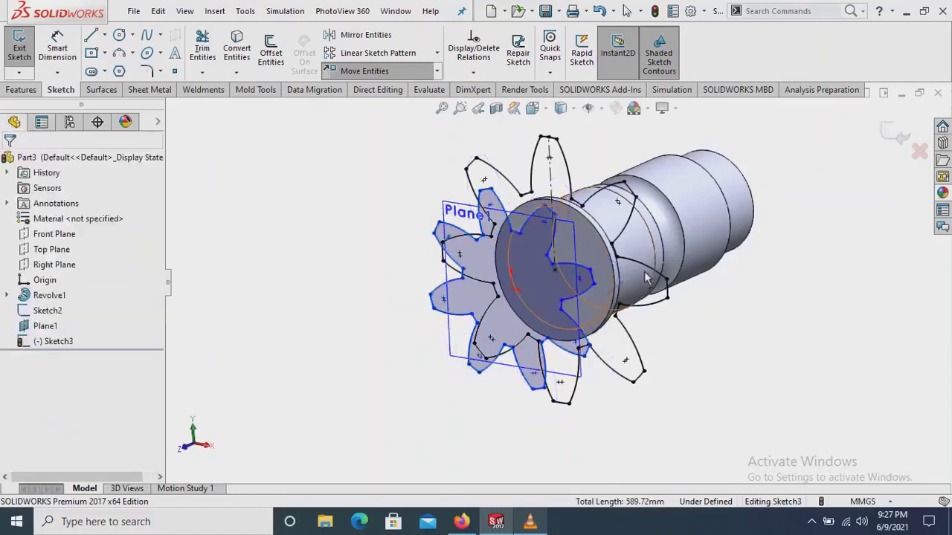
{"action": "middle_click_drag", "start_coordinate": [632, 287], "coordinate": [666, 276]}
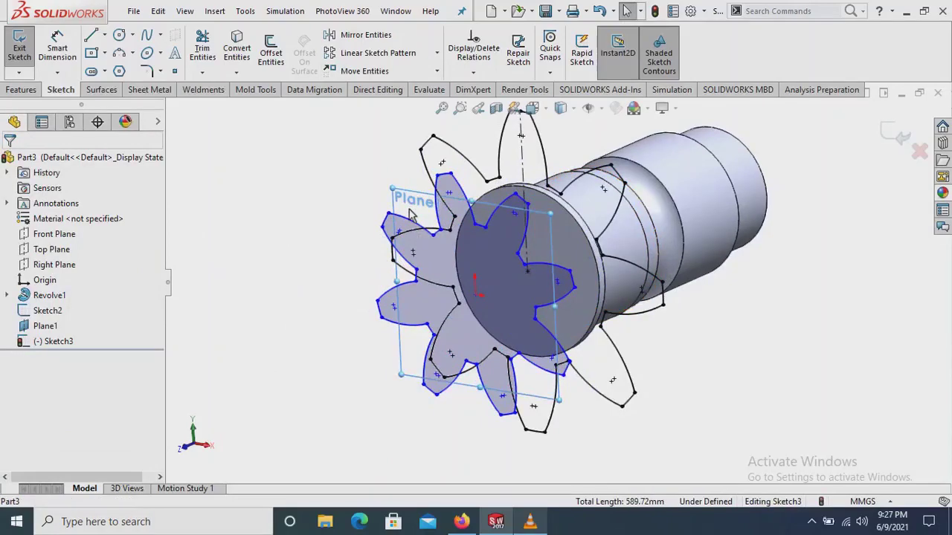
Hide Plane1 and select the shaft's front end face
{"action": "right_click", "coordinate": [437, 203]}
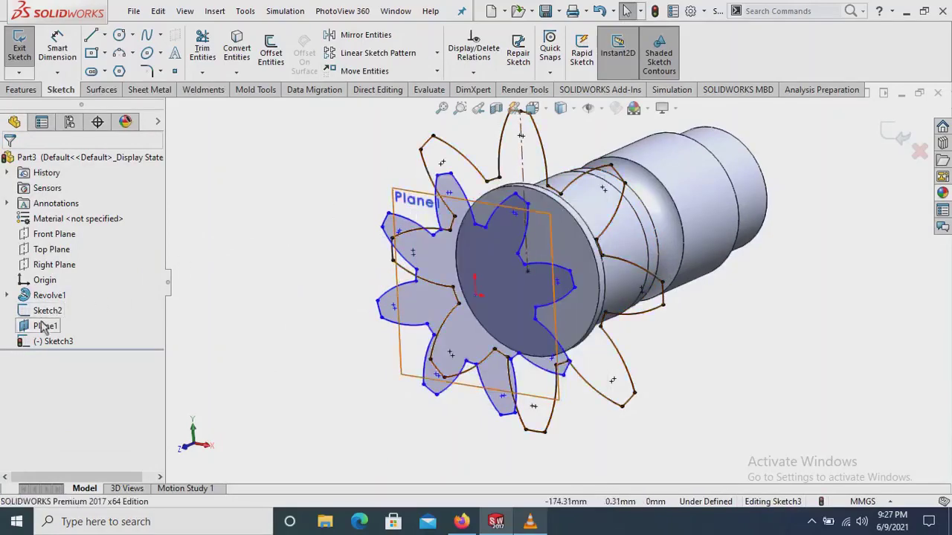
{"action": "right_click", "coordinate": [41, 326]}
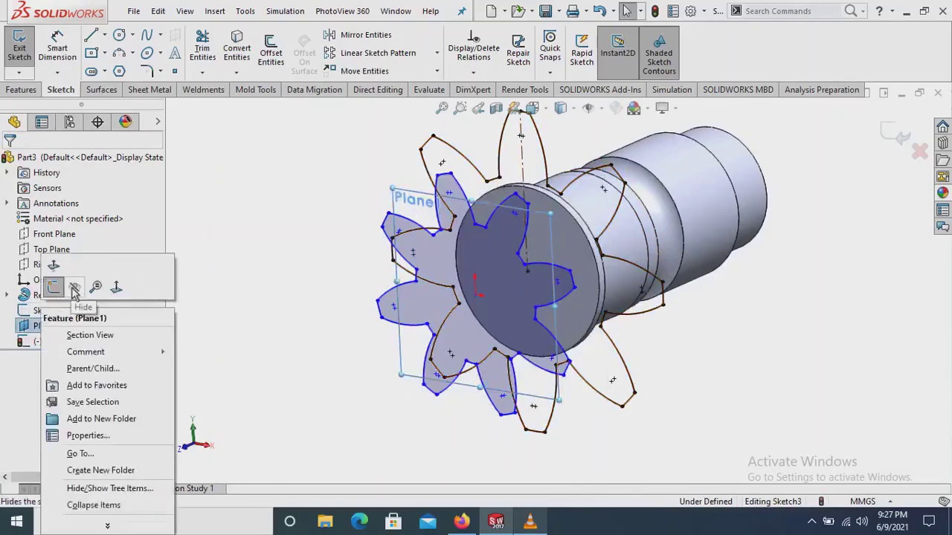
{"action": "left_click", "coordinate": [74, 289]}
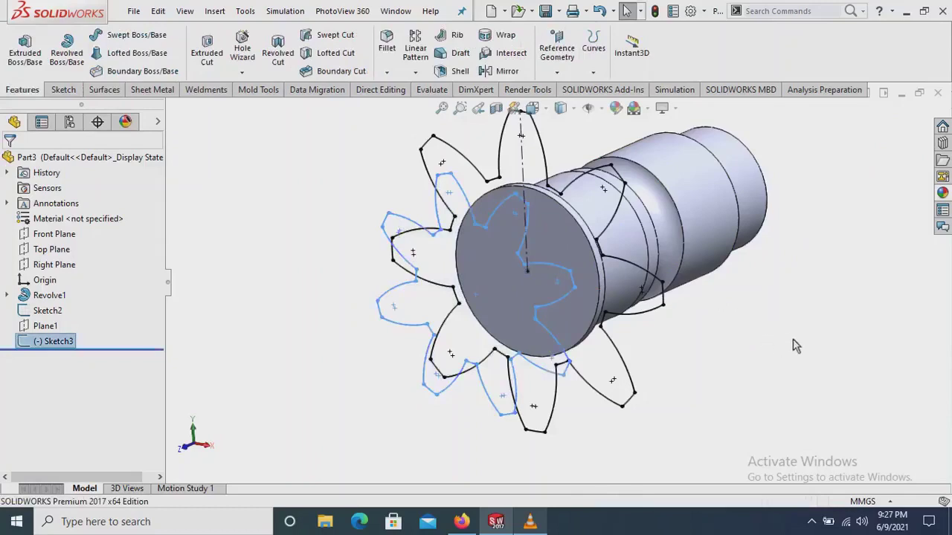
{"action": "middle_click_drag", "start_coordinate": [744, 212], "coordinate": [699, 228], "text": "ctrl"}
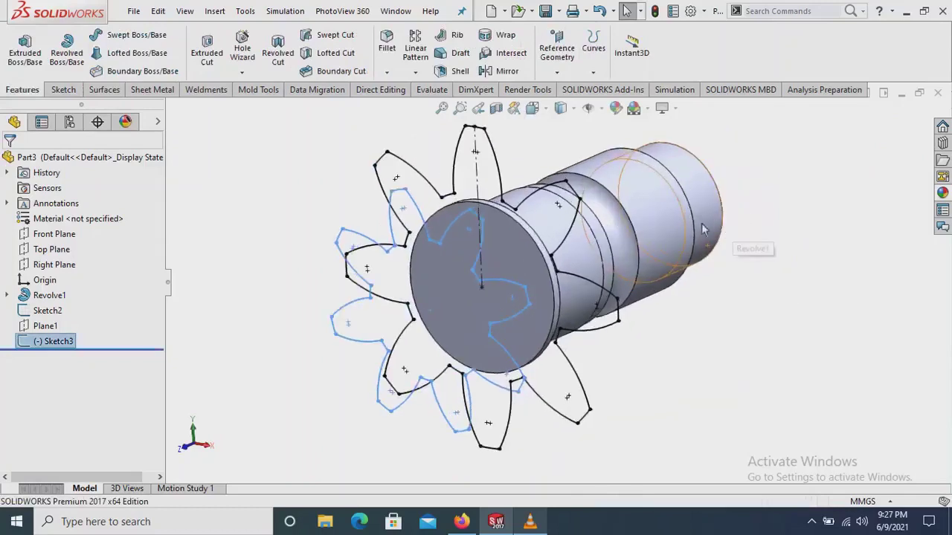
{"action": "left_click", "coordinate": [524, 267]}
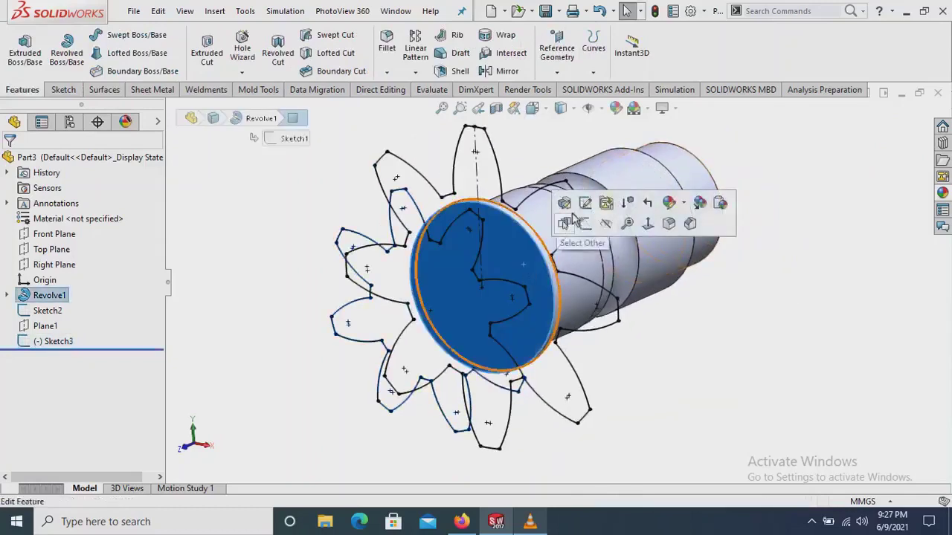
Create reference Plane2 offset 90 mm from the shaft's front end face
{"action": "left_click", "coordinate": [556, 52]}
{"action": "type", "text": "90"}
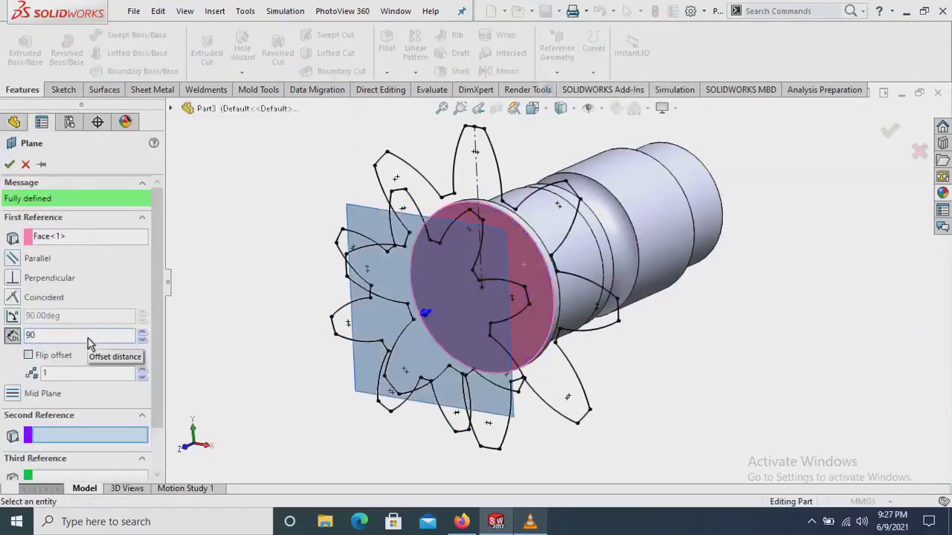
{"action": "key", "text": "Return"}
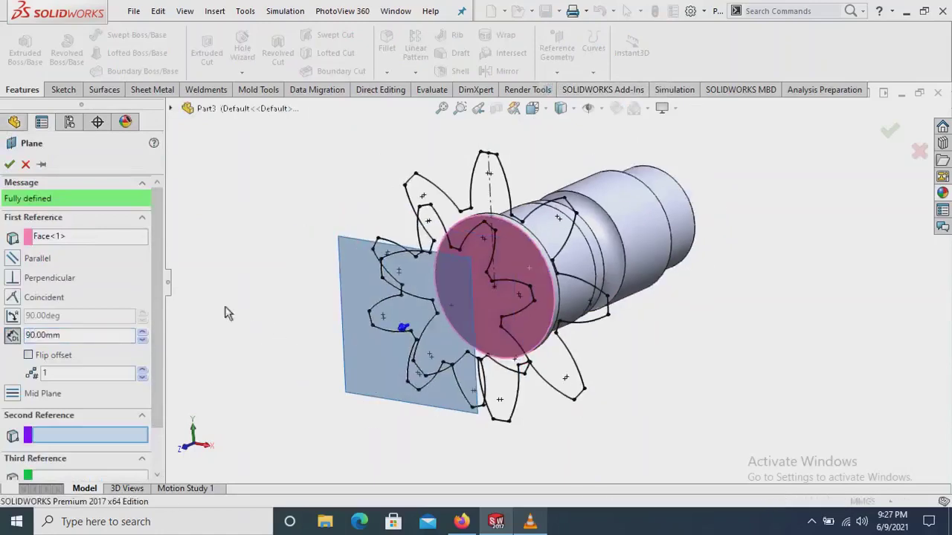
{"action": "left_click", "coordinate": [10, 164]}
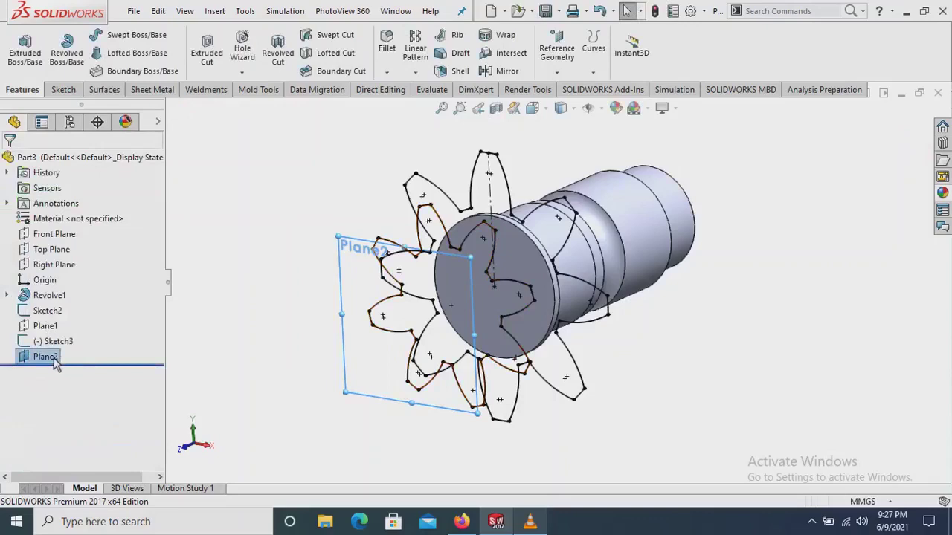
{"action": "right_click", "coordinate": [56, 362]}
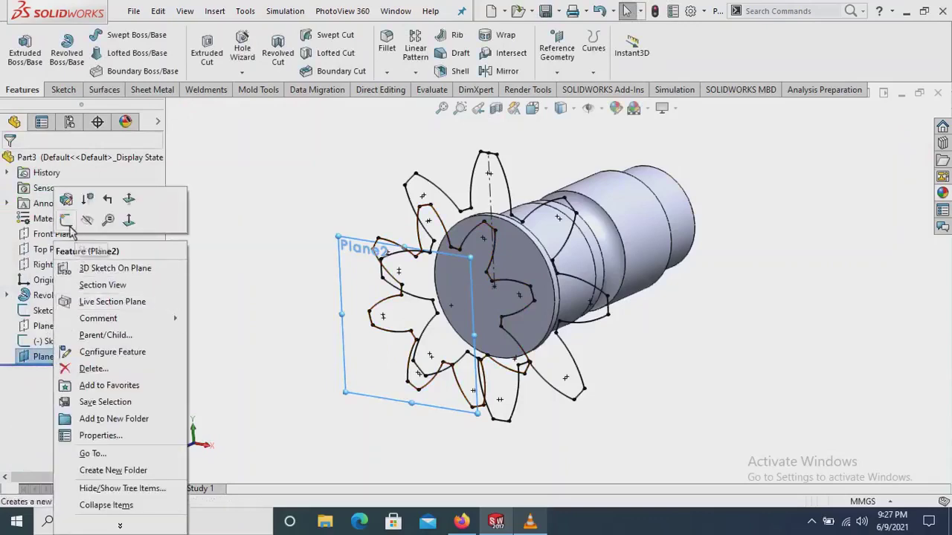
Create Sketch4 on Plane2 and convert Sketch2's gear outline into it
{"action": "left_click", "coordinate": [72, 232]}
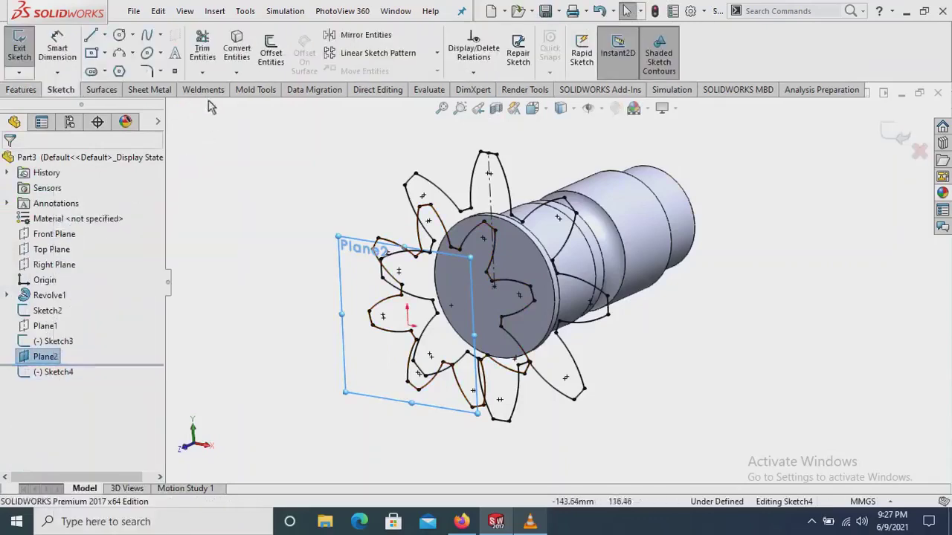
{"action": "left_click", "coordinate": [237, 48]}
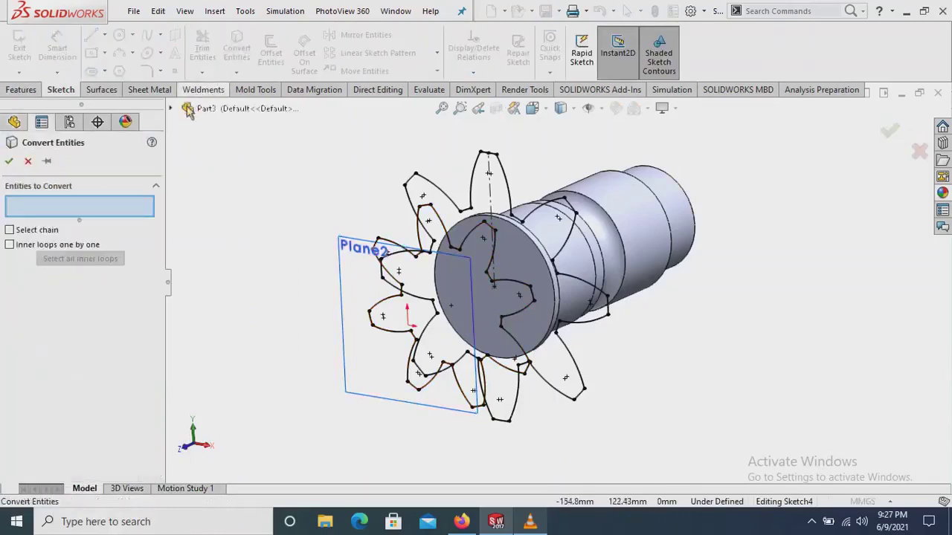
{"action": "left_click", "coordinate": [171, 109]}
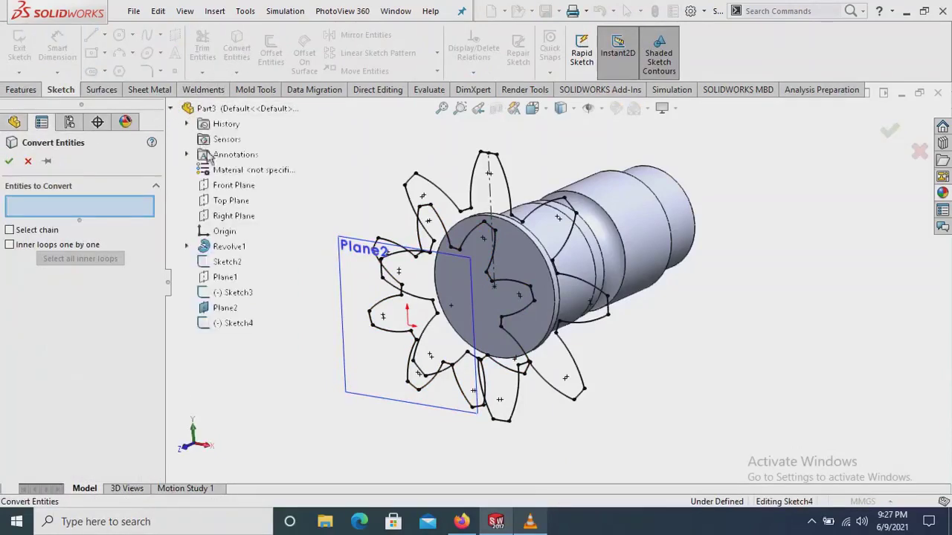
{"action": "left_click", "coordinate": [228, 266]}
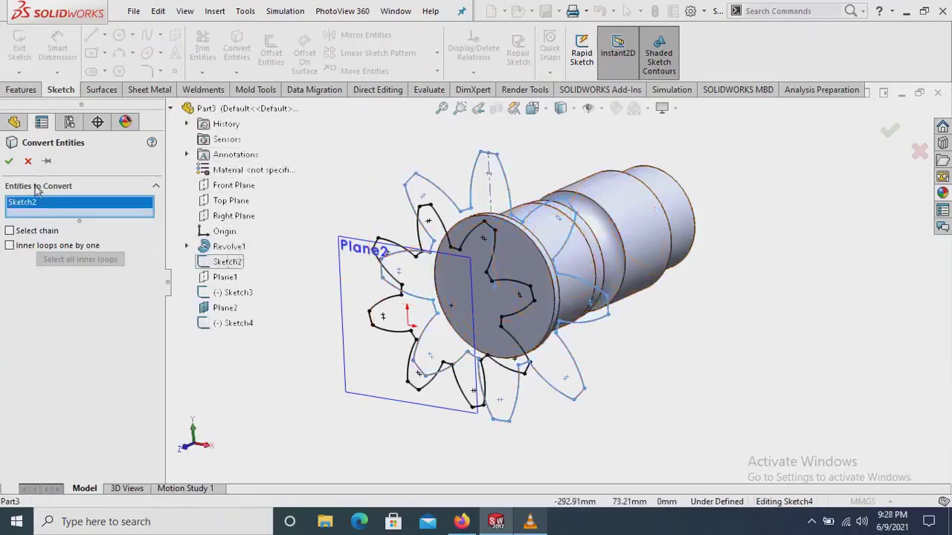
{"action": "left_click", "coordinate": [10, 161]}
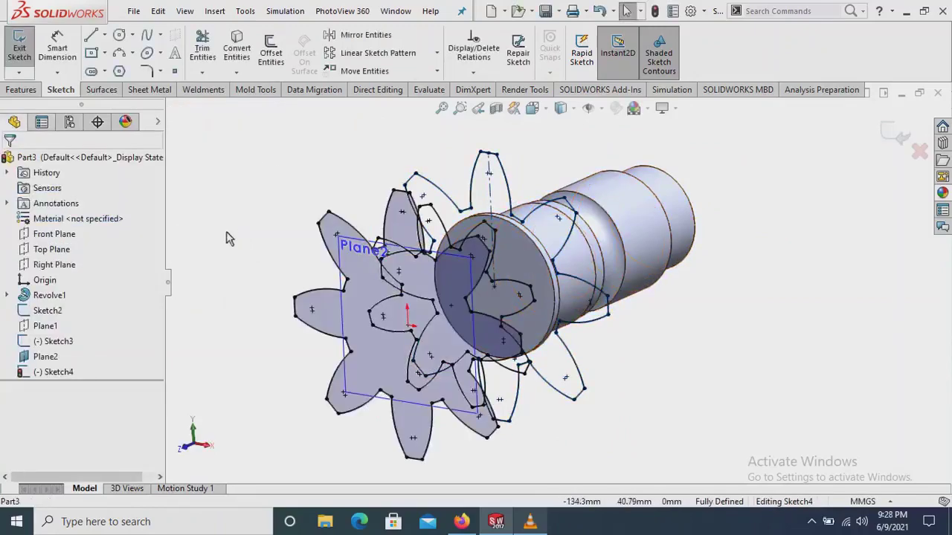
{"action": "scroll", "coordinate": [249, 232], "scroll_direction": "up", "scroll_amount": 1}
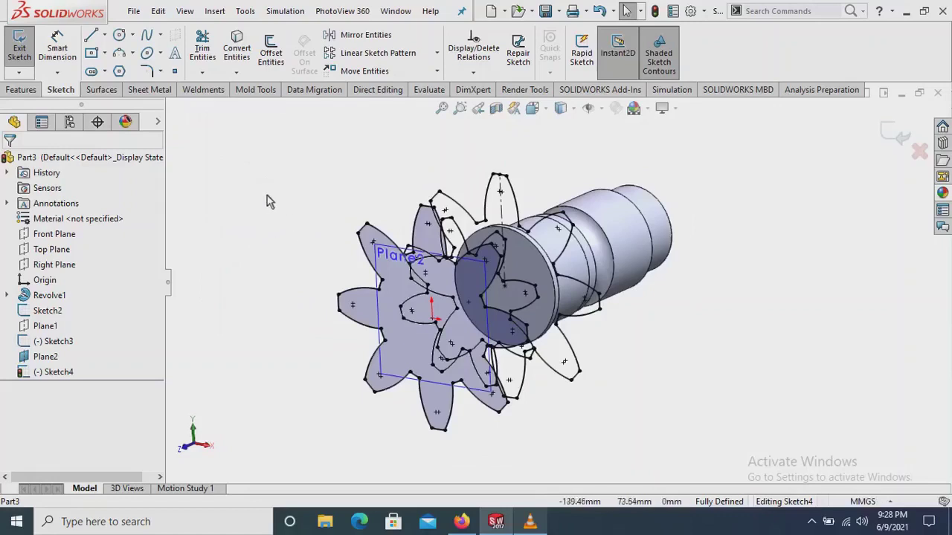
Select all of Sketch4's gear arcs and rotate them 30° about the sketch origin
{"action": "left_click_drag", "start_coordinate": [253, 181], "coordinate": [619, 474]}
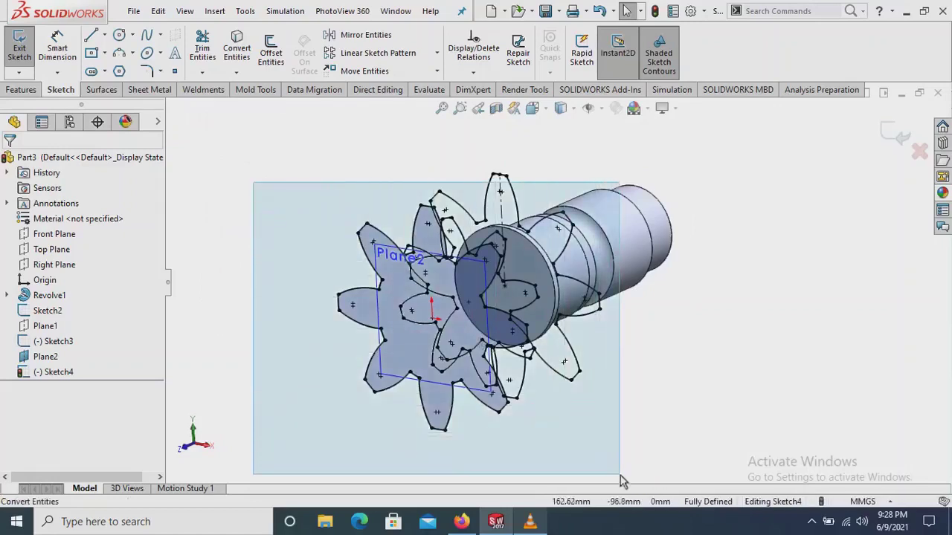
{"action": "left_click_drag", "start_coordinate": [533, 296], "coordinate": [523, 281]}
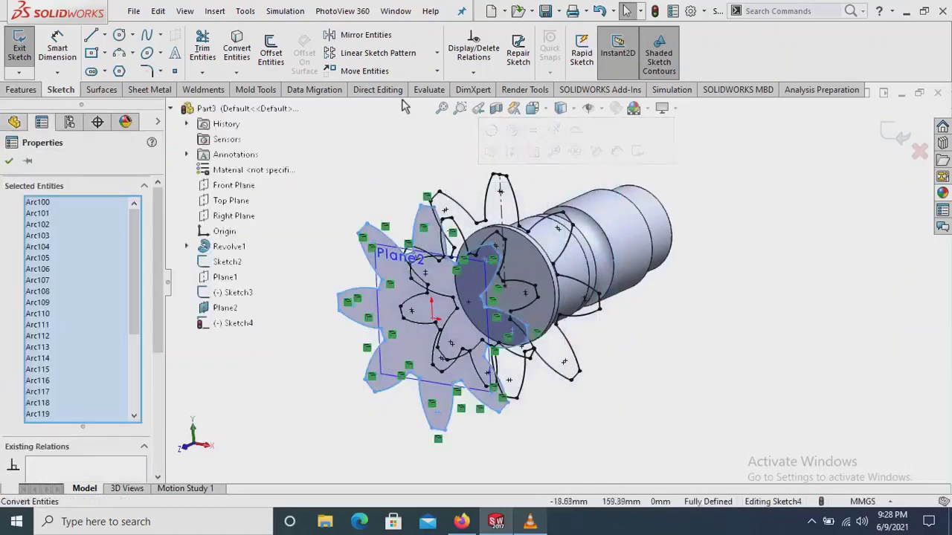
{"action": "left_click", "coordinate": [437, 71]}
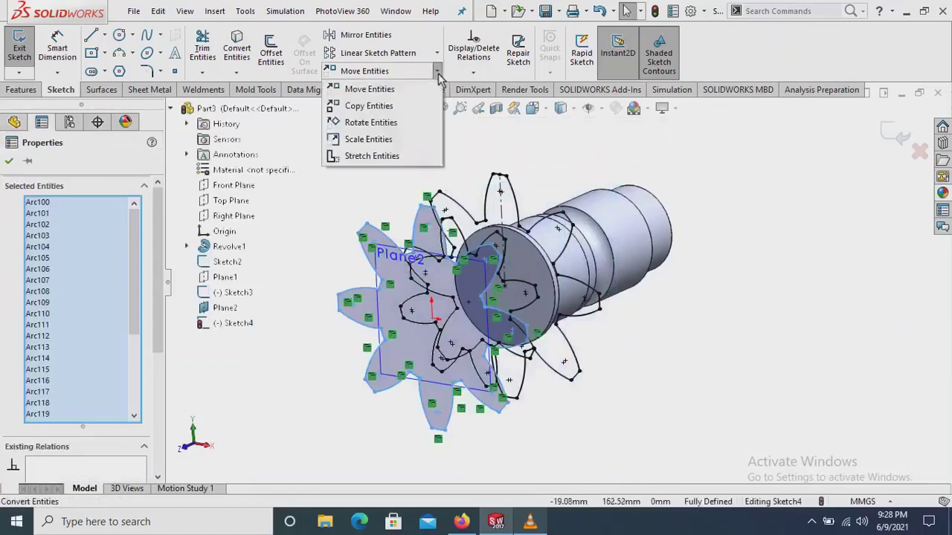
{"action": "left_click", "coordinate": [402, 123]}
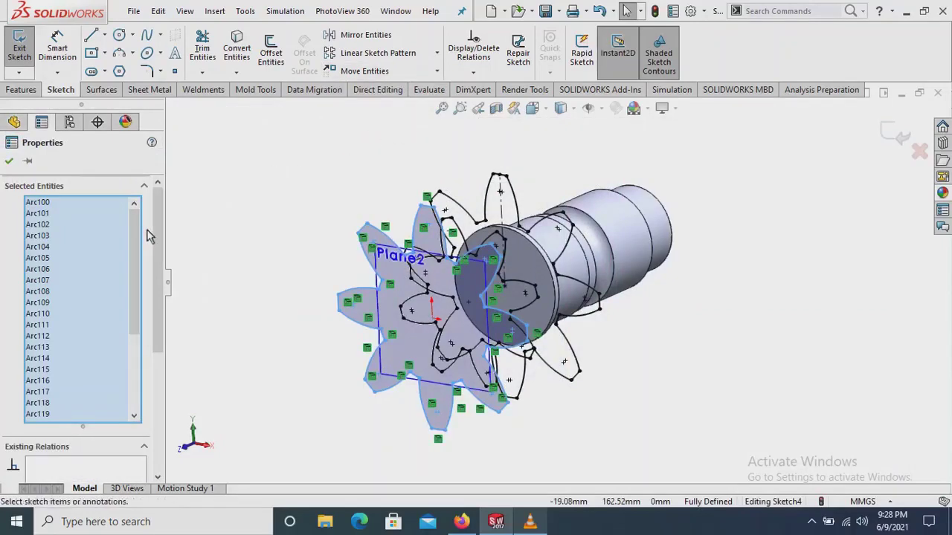
{"action": "scroll", "coordinate": [159, 226], "scroll_direction": "down", "scroll_amount": 2}
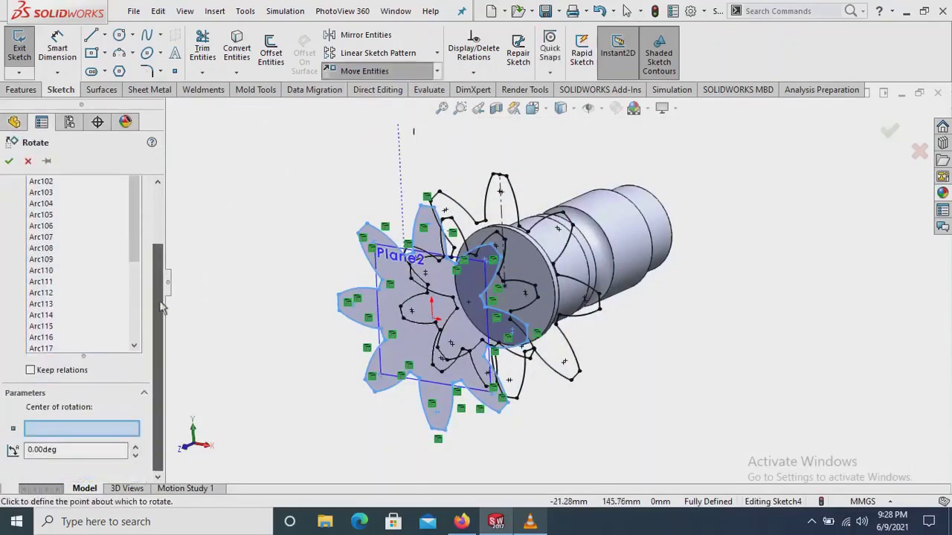
{"action": "left_click", "coordinate": [435, 322]}
{"action": "type", "text": "30"}
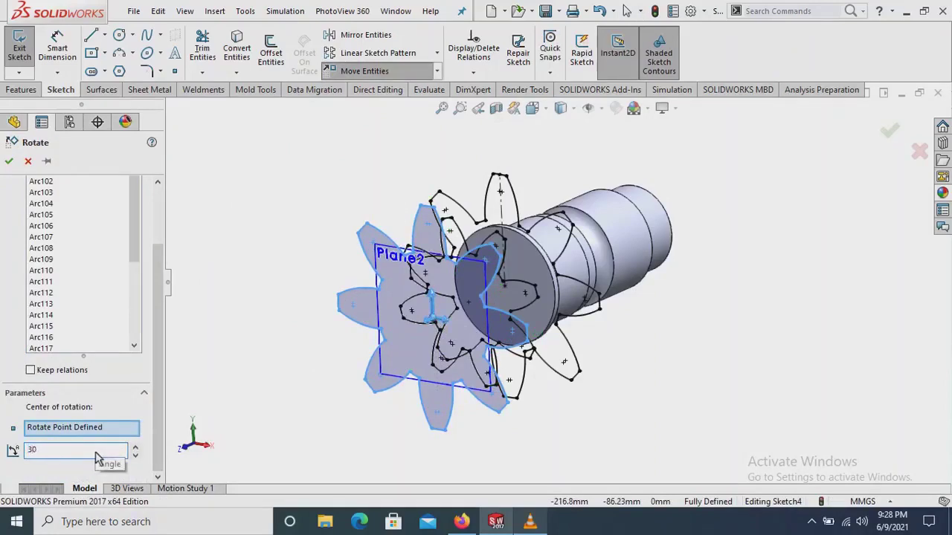
{"action": "key", "text": "Return"}
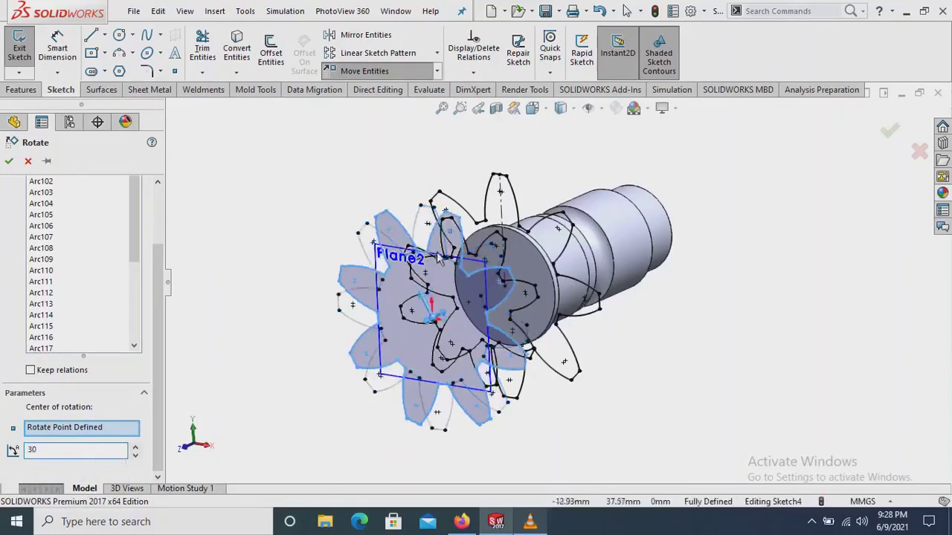
Check the 30° rotated teeth, confirm the rotation, and reselect the whole gear profile
{"action": "scroll", "coordinate": [439, 257], "scroll_direction": "down", "scroll_amount": 1}
{"action": "scroll", "coordinate": [439, 254], "scroll_direction": "down", "scroll_amount": 2}
{"action": "scroll", "coordinate": [440, 254], "scroll_direction": "down", "scroll_amount": 1}
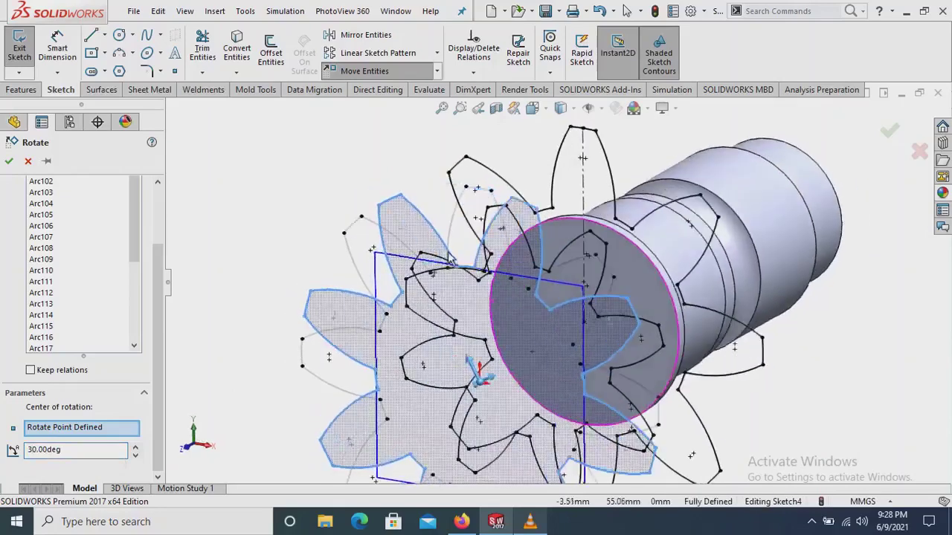
{"action": "scroll", "coordinate": [440, 254], "scroll_direction": "down", "scroll_amount": 2}
{"action": "scroll", "coordinate": [448, 258], "scroll_direction": "down", "scroll_amount": 1}
{"action": "scroll", "coordinate": [448, 258], "scroll_direction": "up", "scroll_amount": 1}
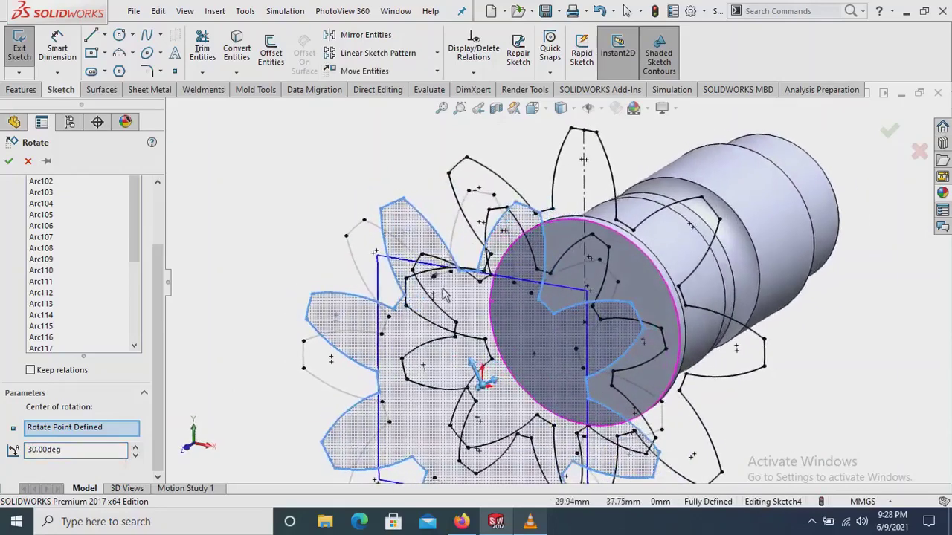
{"action": "scroll", "coordinate": [528, 334], "scroll_direction": "up", "scroll_amount": 1}
{"action": "scroll", "coordinate": [611, 407], "scroll_direction": "up", "scroll_amount": 1}
{"action": "scroll", "coordinate": [663, 425], "scroll_direction": "up", "scroll_amount": 1}
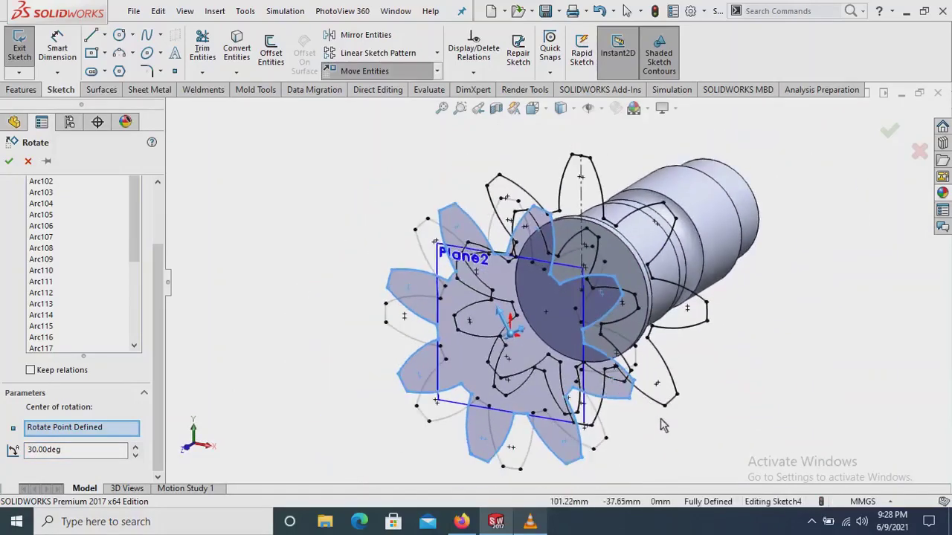
{"action": "scroll", "coordinate": [661, 424], "scroll_direction": "up", "scroll_amount": 2}
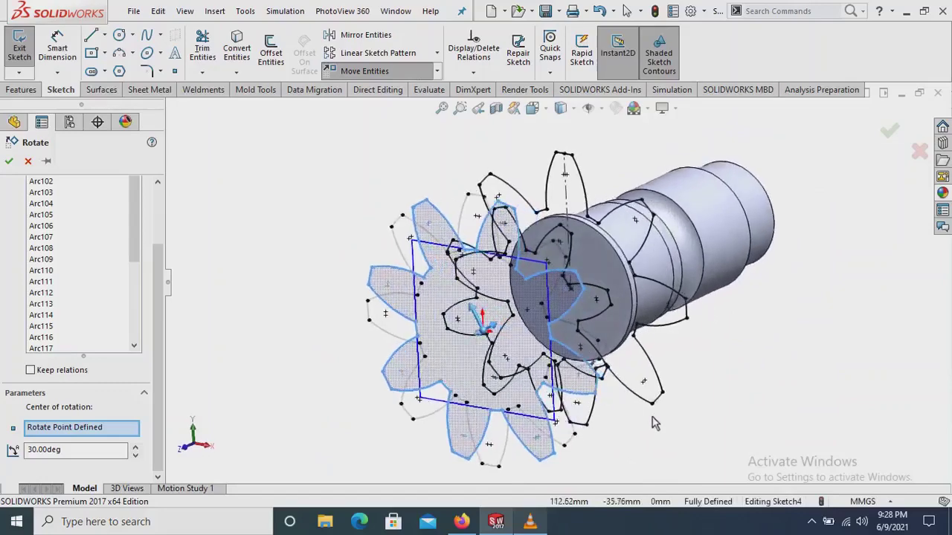
{"action": "left_click", "coordinate": [11, 162]}
{"action": "scroll", "coordinate": [436, 341], "scroll_direction": "up", "scroll_amount": 2}
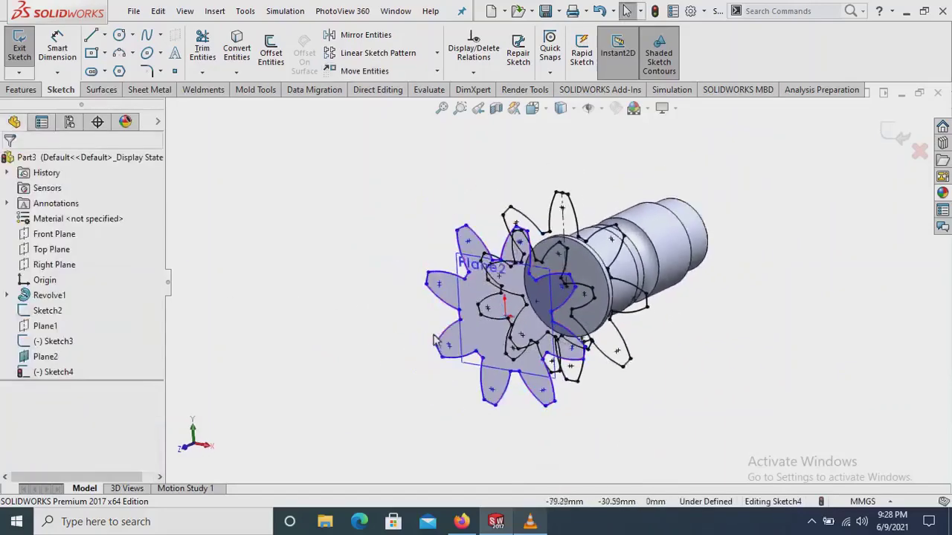
{"action": "left_click_drag", "start_coordinate": [370, 196], "coordinate": [659, 440]}
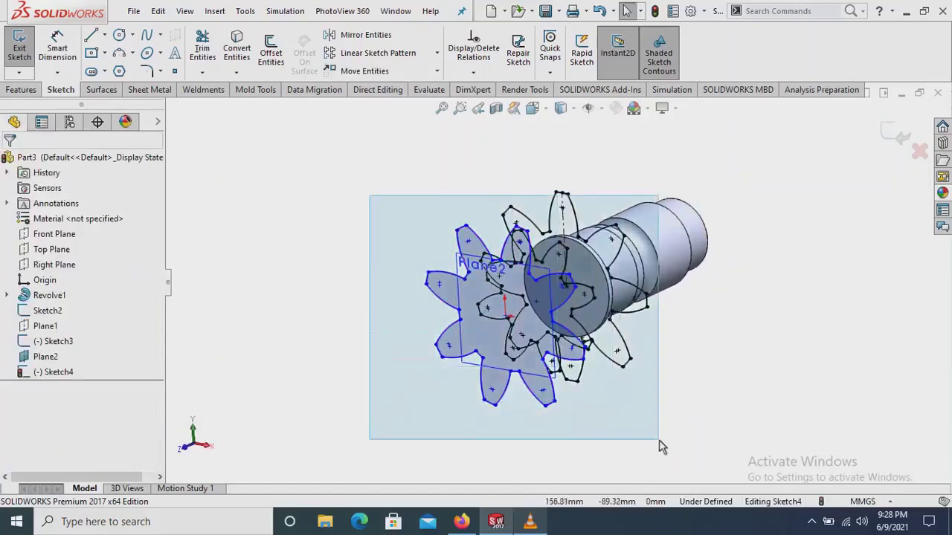
Scale Sketch4's gear profile by 0.5 about the gear centre
{"action": "left_click", "coordinate": [436, 71]}
{"action": "left_click", "coordinate": [411, 139]}
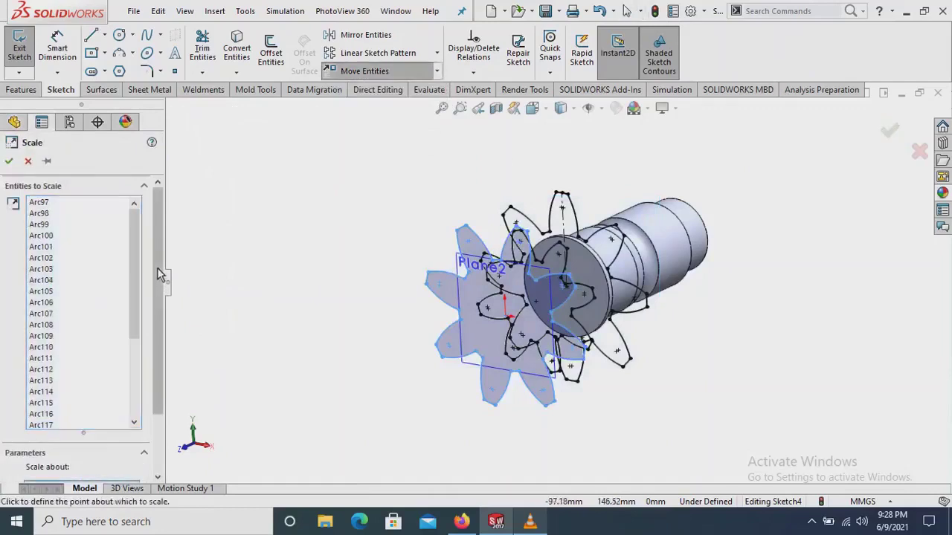
{"action": "scroll", "coordinate": [158, 267], "scroll_direction": "down", "scroll_amount": 2}
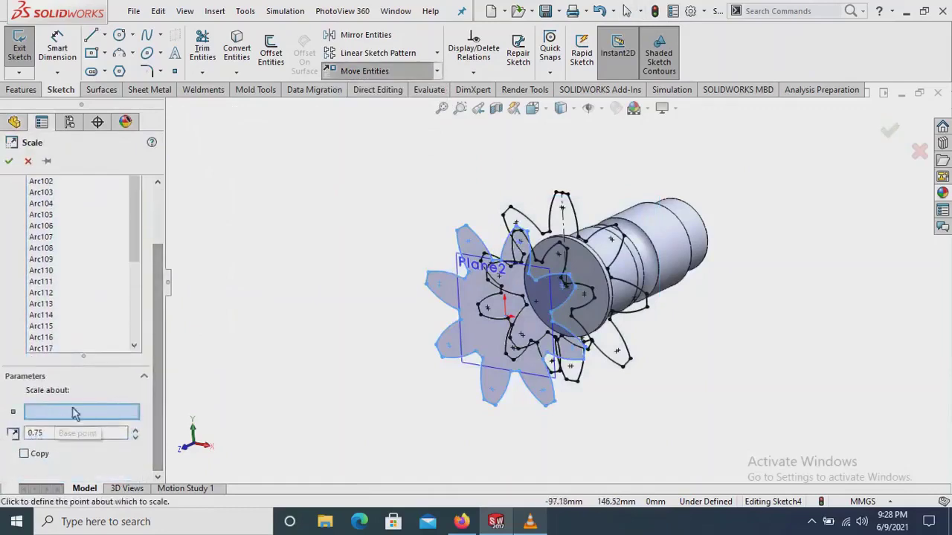
{"action": "left_click", "coordinate": [508, 317]}
{"action": "type", "text": "0.5"}
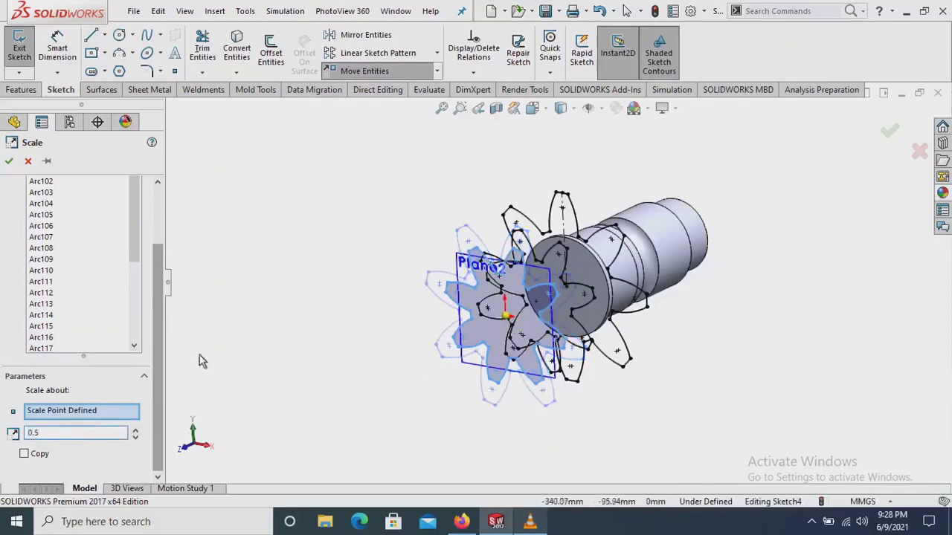
{"action": "scroll", "coordinate": [676, 292], "scroll_direction": "down", "scroll_amount": 2}
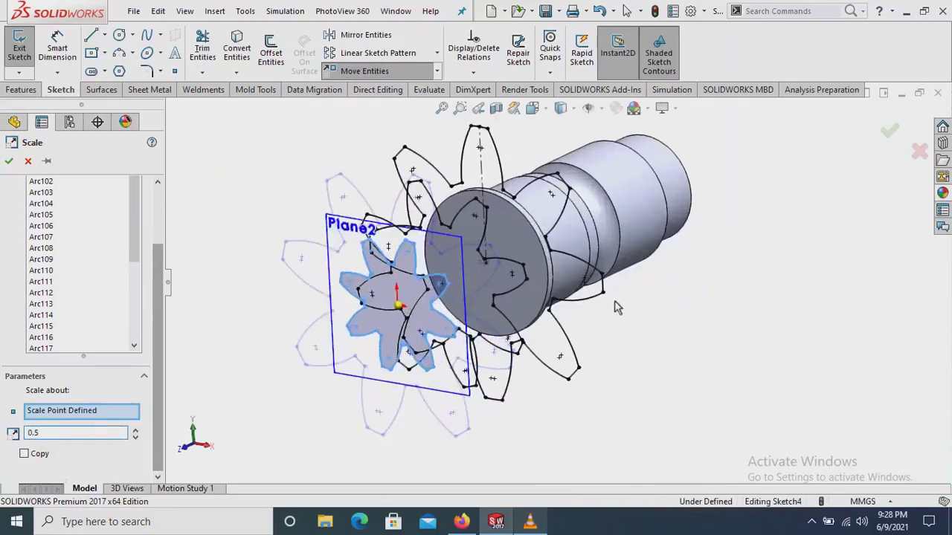
{"action": "left_click", "coordinate": [9, 161]}
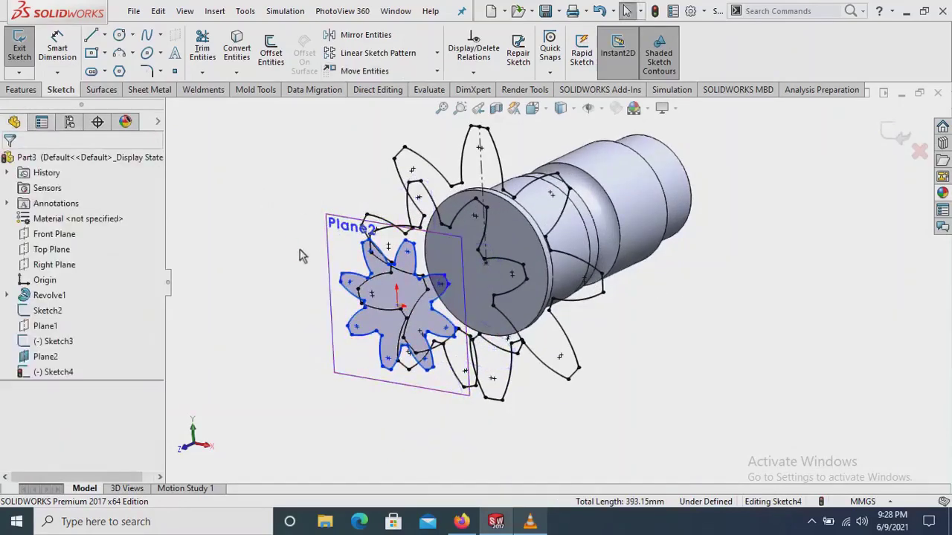
Hide Plane2 and exit Sketch4
{"action": "right_click", "coordinate": [44, 357]}
{"action": "left_click", "coordinate": [75, 292]}
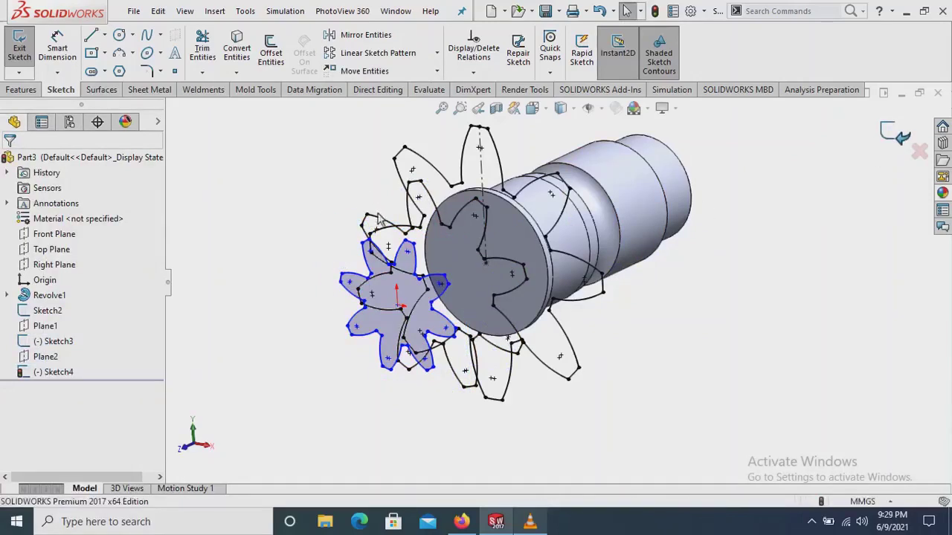
{"action": "key", "text": "ctrl+b"}
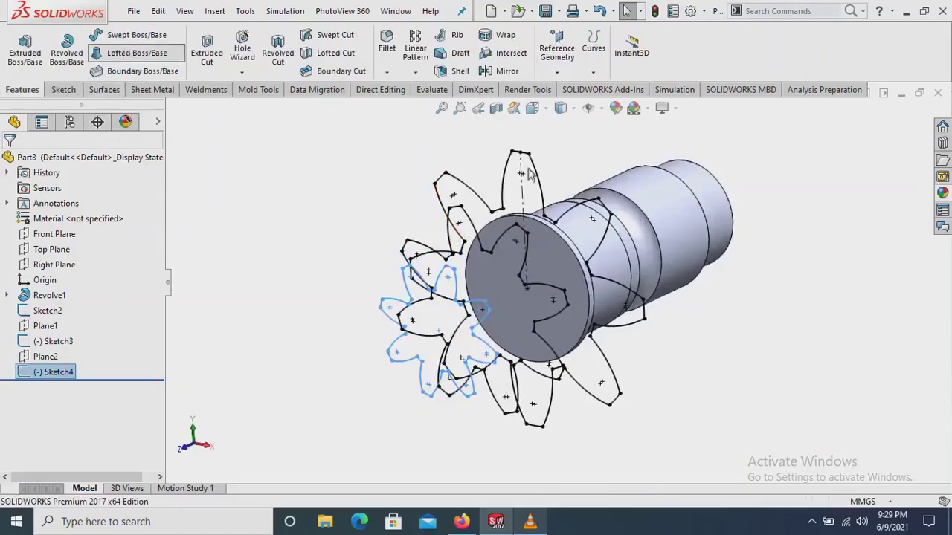
Preview a loft through Sketch2, Sketch3 and Sketch4, aligning the connector to matching tooth tips
{"action": "left_click", "coordinate": [136, 53]}
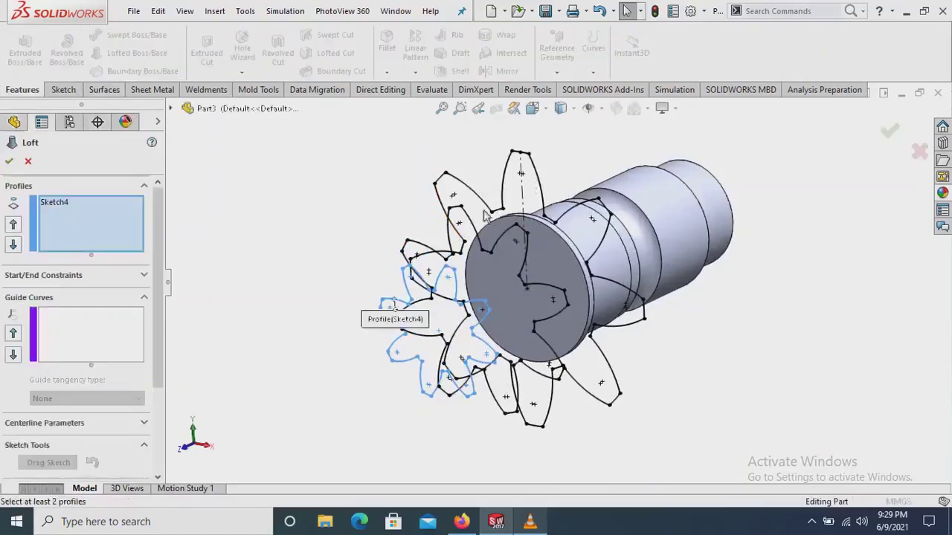
{"action": "right_click", "coordinate": [81, 222]}
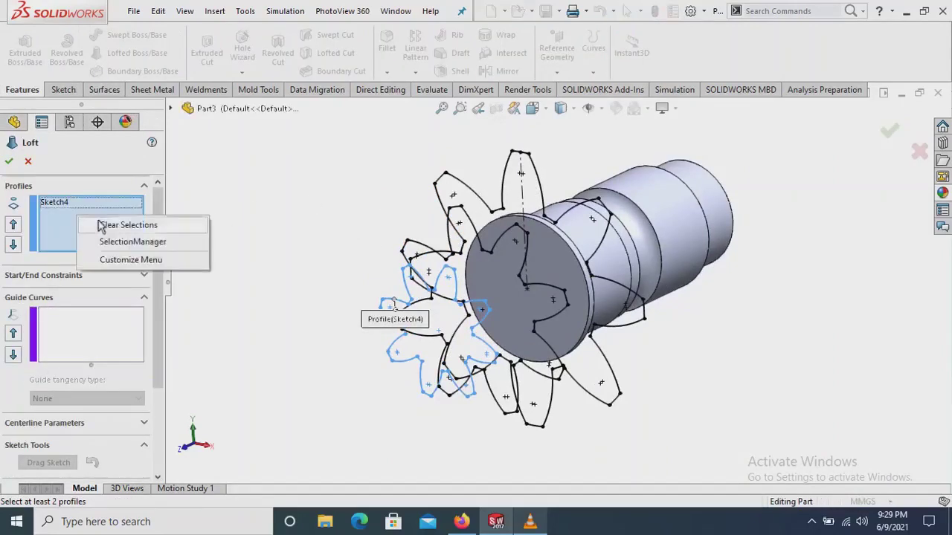
{"action": "left_click", "coordinate": [112, 225]}
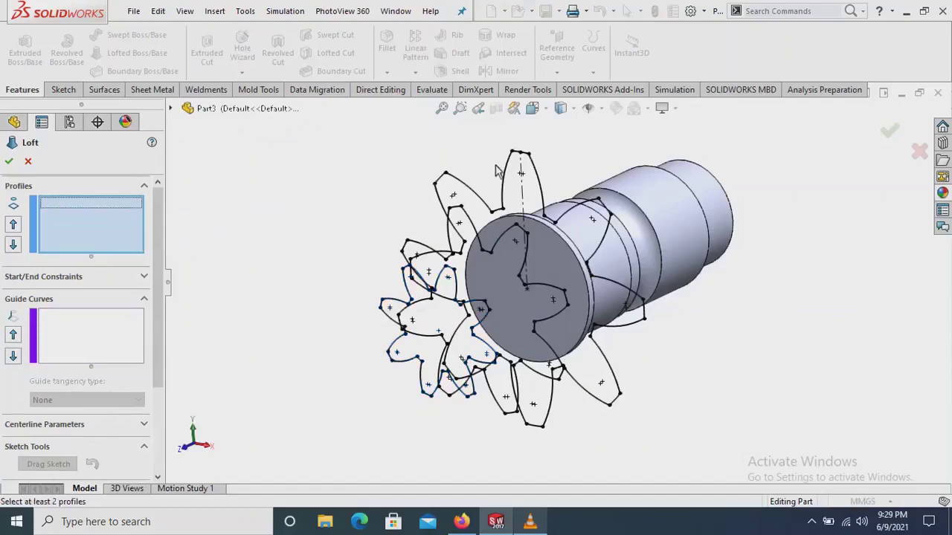
{"action": "scroll", "coordinate": [497, 171], "scroll_direction": "down", "scroll_amount": 1}
{"action": "scroll", "coordinate": [497, 172], "scroll_direction": "down", "scroll_amount": 1}
{"action": "scroll", "coordinate": [495, 174], "scroll_direction": "down", "scroll_amount": 1}
{"action": "scroll", "coordinate": [495, 175], "scroll_direction": "down", "scroll_amount": 1}
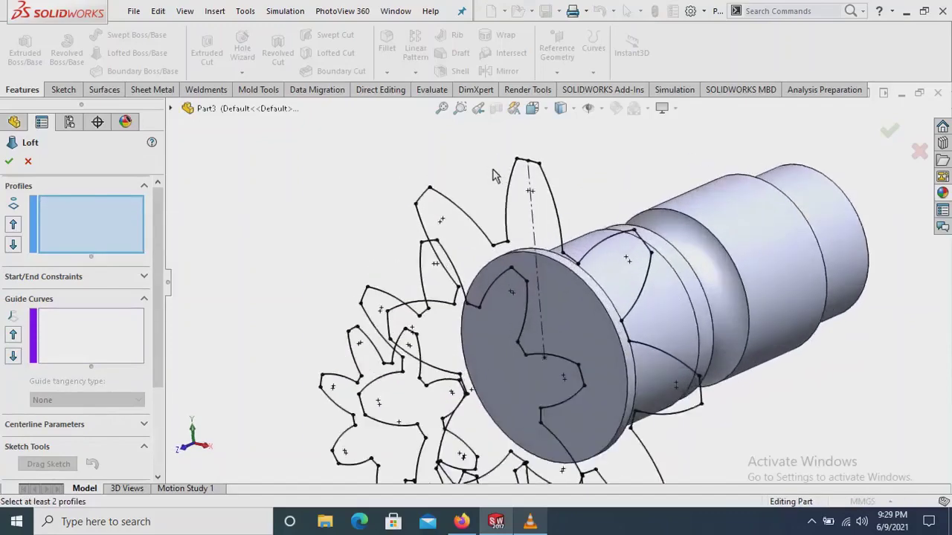
{"action": "scroll", "coordinate": [491, 216], "scroll_direction": "down", "scroll_amount": 1}
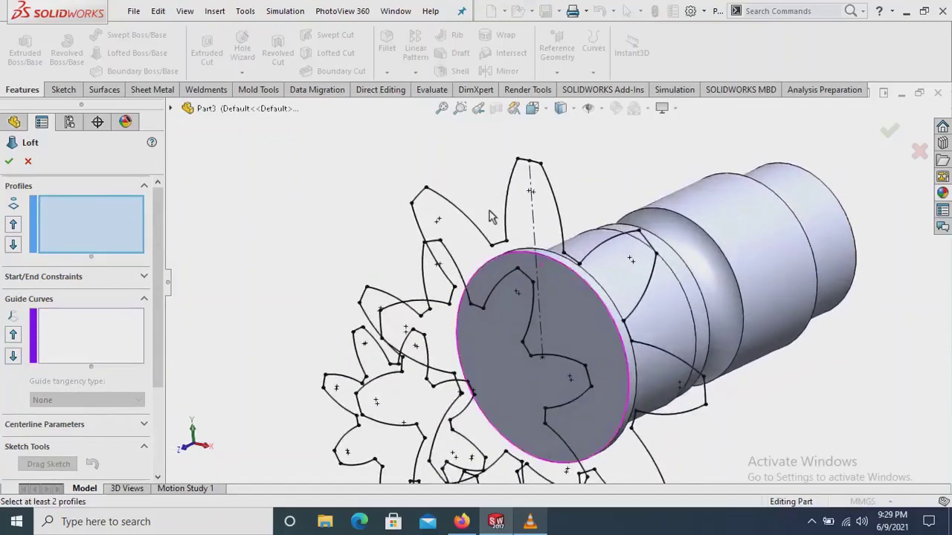
{"action": "left_click", "coordinate": [518, 161]}
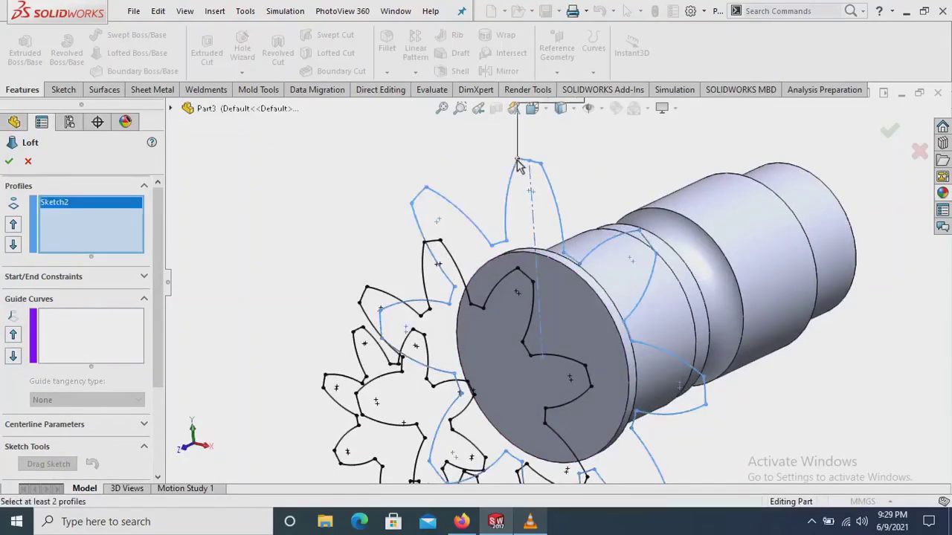
{"action": "left_click", "coordinate": [424, 246]}
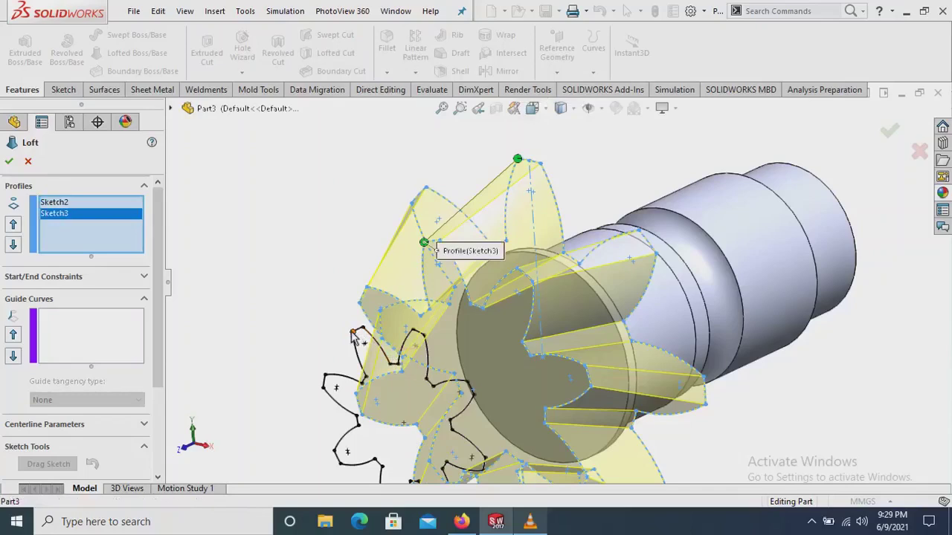
{"action": "left_click_drag", "start_coordinate": [354, 336], "coordinate": [353, 336]}
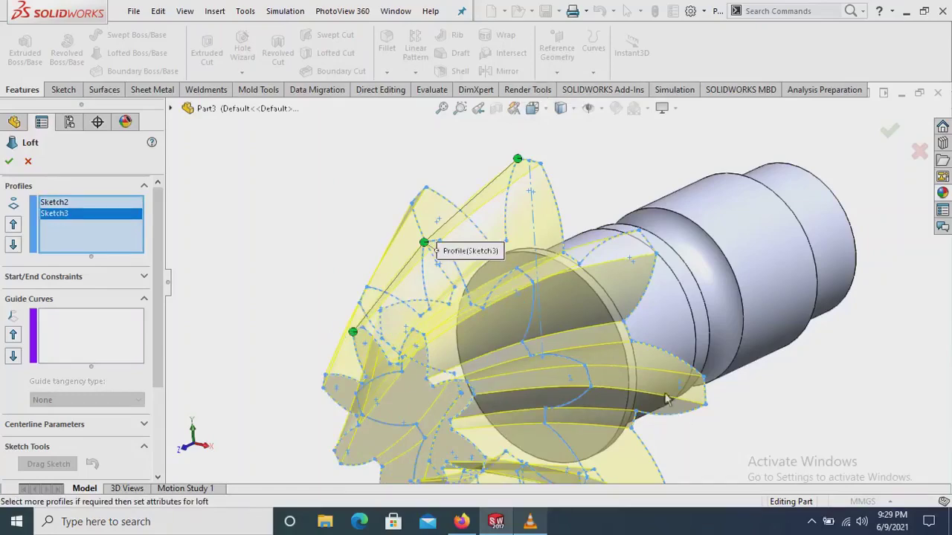
{"action": "left_click", "coordinate": [618, 365]}
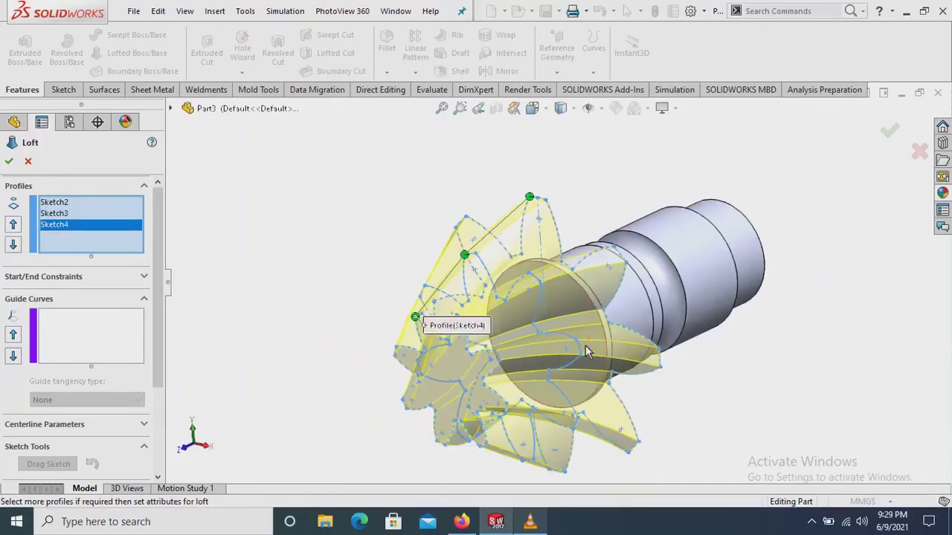
{"action": "mouse_move", "coordinate": [653, 418]}
{"action": "middle_mouse_down"}
{"action": "mouse_move", "coordinate": [627, 422]}
{"action": "mouse_move", "coordinate": [610, 442]}
{"action": "mouse_move", "coordinate": [700, 434]}
{"action": "mouse_move", "coordinate": [707, 378]}
{"action": "mouse_move", "coordinate": [680, 389]}
{"action": "mouse_move", "coordinate": [662, 449]}
{"action": "mouse_move", "coordinate": [711, 390]}
{"action": "mouse_move", "coordinate": [720, 340]}
{"action": "mouse_move", "coordinate": [606, 304]}
{"action": "mouse_move", "coordinate": [484, 304]}
{"action": "mouse_move", "coordinate": [616, 347]}
{"action": "mouse_move", "coordinate": [587, 366]}
{"action": "mouse_move", "coordinate": [606, 376]}
{"action": "mouse_move", "coordinate": [591, 369]}
{"action": "middle_mouse_up"}
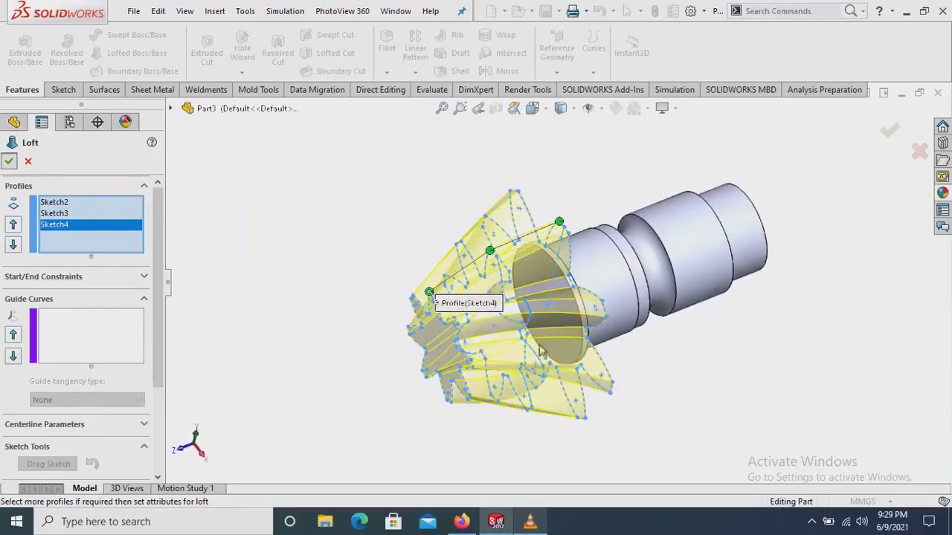
Accept Loft1, then open Sketch5 on the shaft's narrow end face
{"action": "key", "text": "Return"}
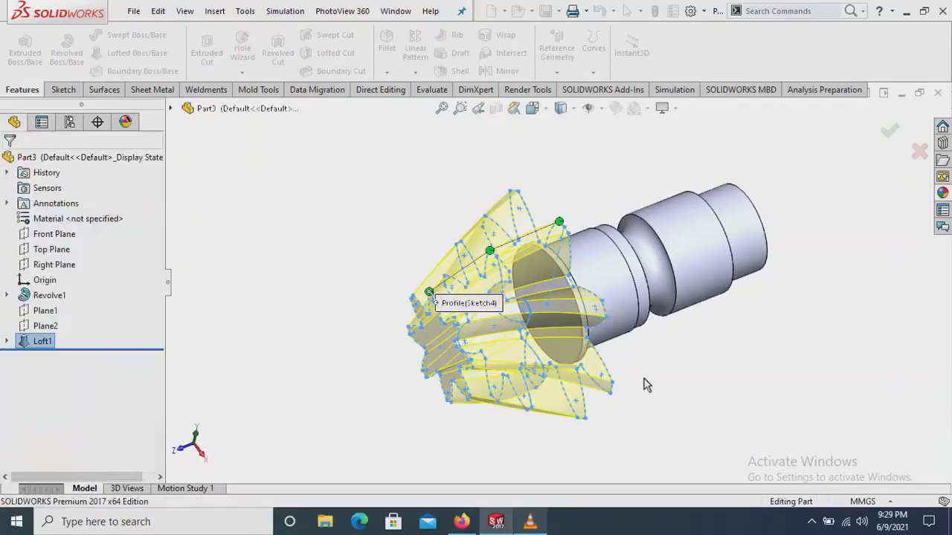
{"action": "mouse_move", "coordinate": [649, 379]}
{"action": "middle_mouse_down"}
{"action": "mouse_move", "coordinate": [444, 280]}
{"action": "mouse_move", "coordinate": [353, 321]}
{"action": "mouse_move", "coordinate": [493, 206]}
{"action": "mouse_move", "coordinate": [671, 405]}
{"action": "mouse_move", "coordinate": [690, 345]}
{"action": "mouse_move", "coordinate": [716, 336]}
{"action": "mouse_move", "coordinate": [682, 323]}
{"action": "mouse_move", "coordinate": [663, 288]}
{"action": "mouse_move", "coordinate": [699, 298]}
{"action": "mouse_move", "coordinate": [610, 320]}
{"action": "mouse_move", "coordinate": [662, 340]}
{"action": "mouse_move", "coordinate": [656, 271]}
{"action": "middle_mouse_up"}
{"action": "scroll", "coordinate": [656, 272], "scroll_direction": "down", "scroll_amount": 2}
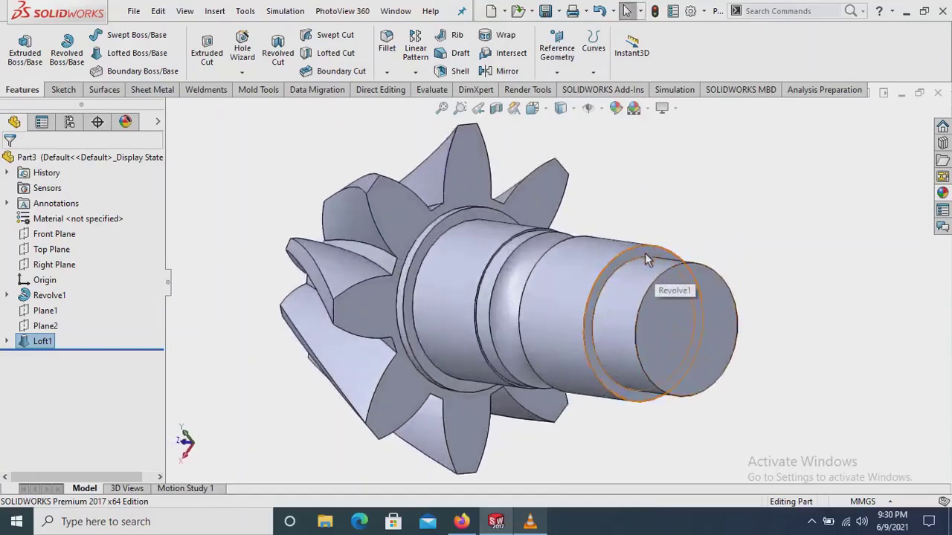
{"action": "left_click", "coordinate": [653, 249]}
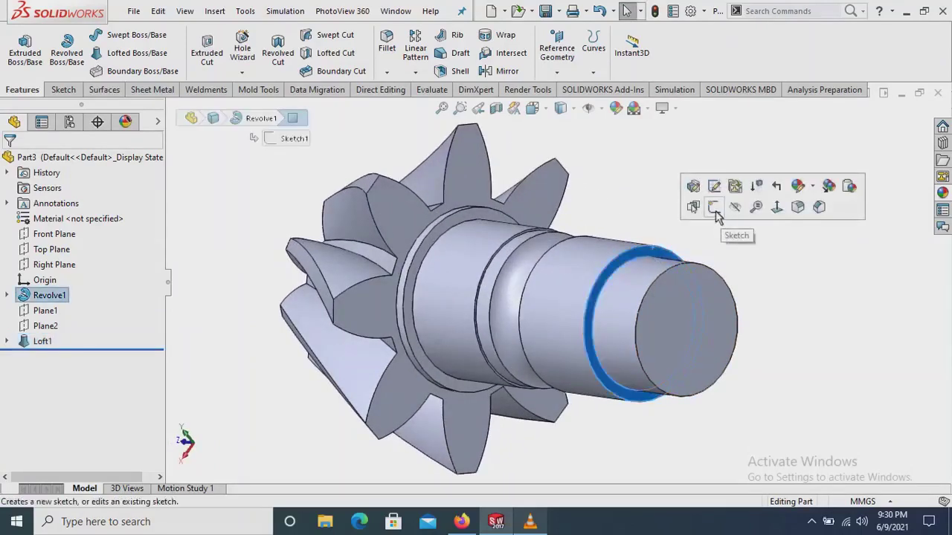
{"action": "left_click", "coordinate": [720, 210]}
View Sketch5 normal and draw a circle centred on the origin around the gear teeth
{"action": "left_click", "coordinate": [56, 357]}
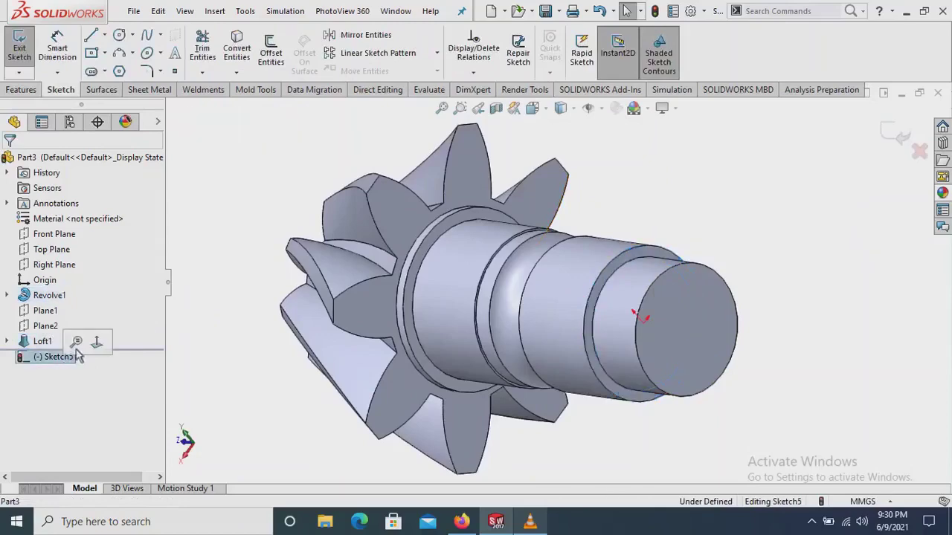
{"action": "left_click", "coordinate": [98, 343]}
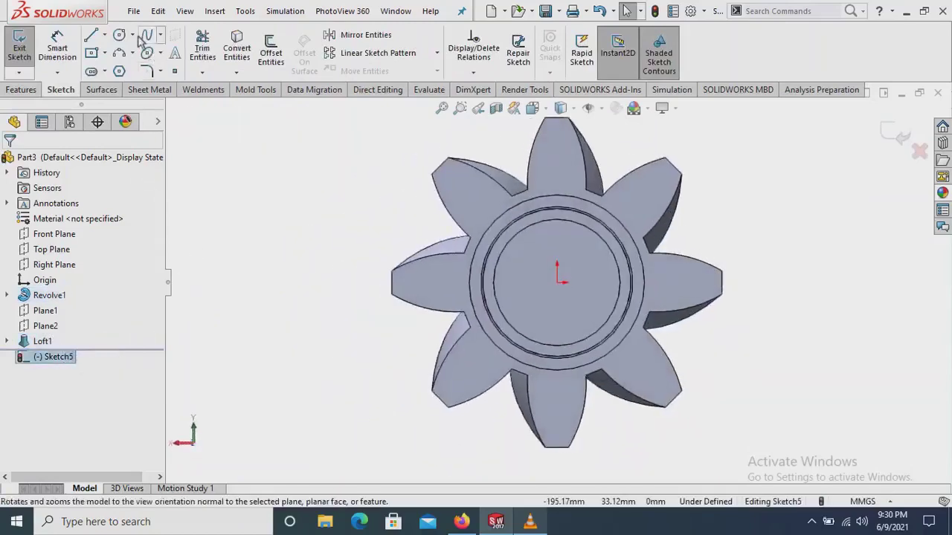
{"action": "left_click", "coordinate": [119, 35]}
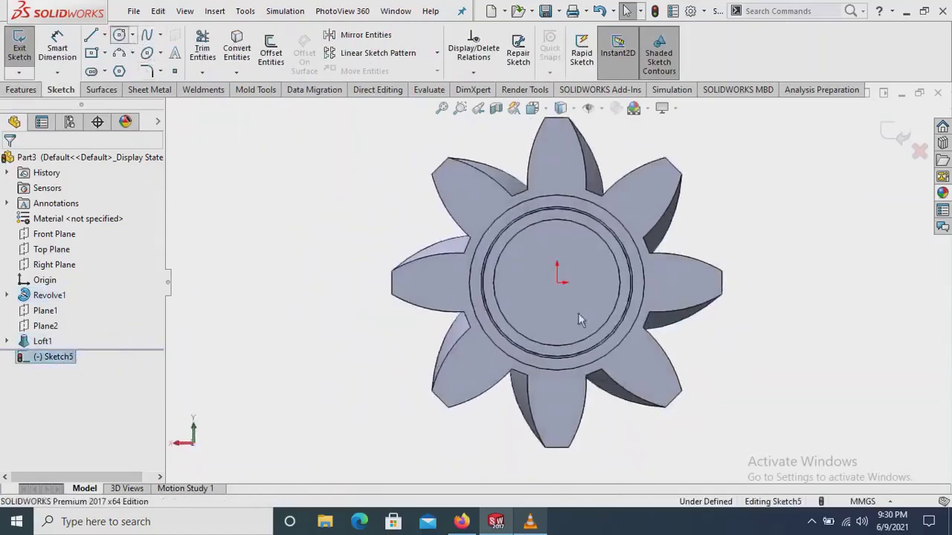
{"action": "left_click", "coordinate": [557, 282]}
{"action": "left_click", "coordinate": [684, 316]}
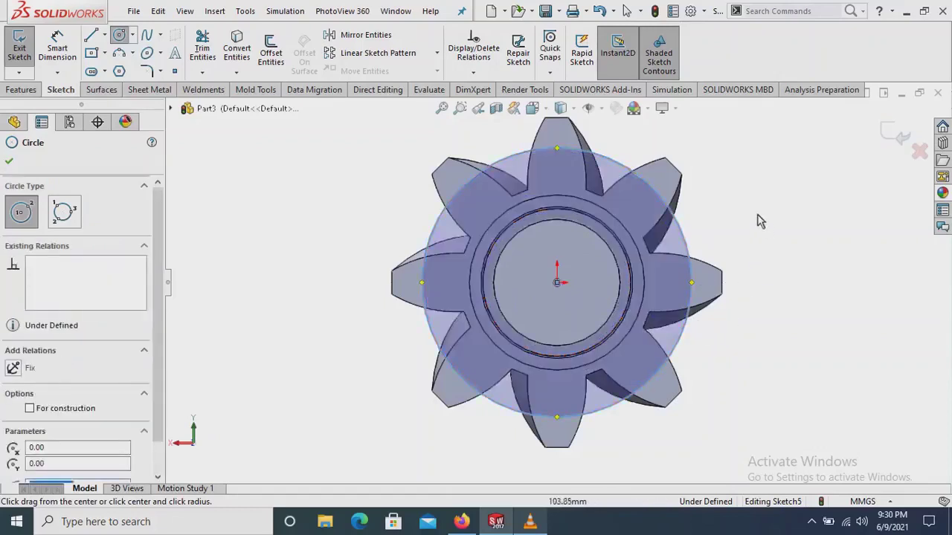
{"action": "right_click", "coordinate": [770, 228]}
{"action": "left_click", "coordinate": [777, 221]}
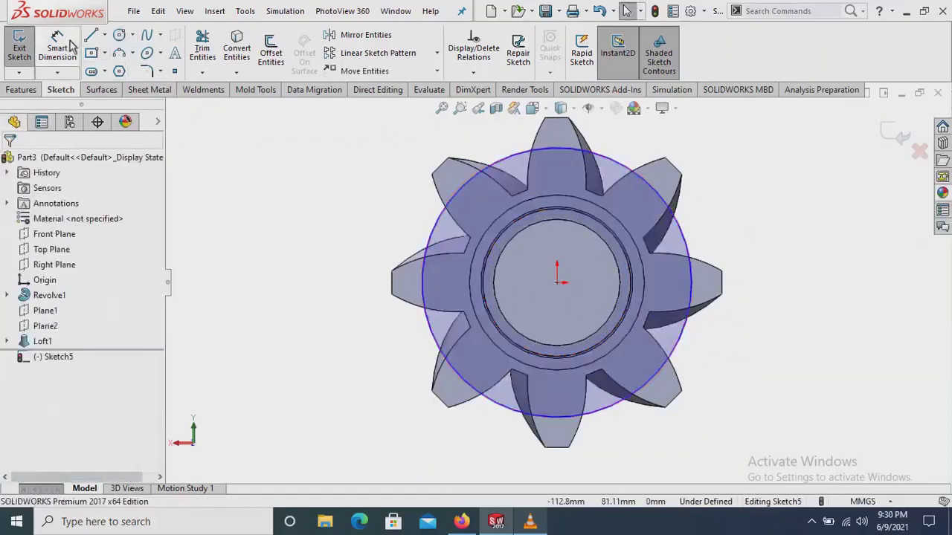
Dimension the circle to a 72 mm diameter and move the dimension aside
{"action": "key", "text": "d"}
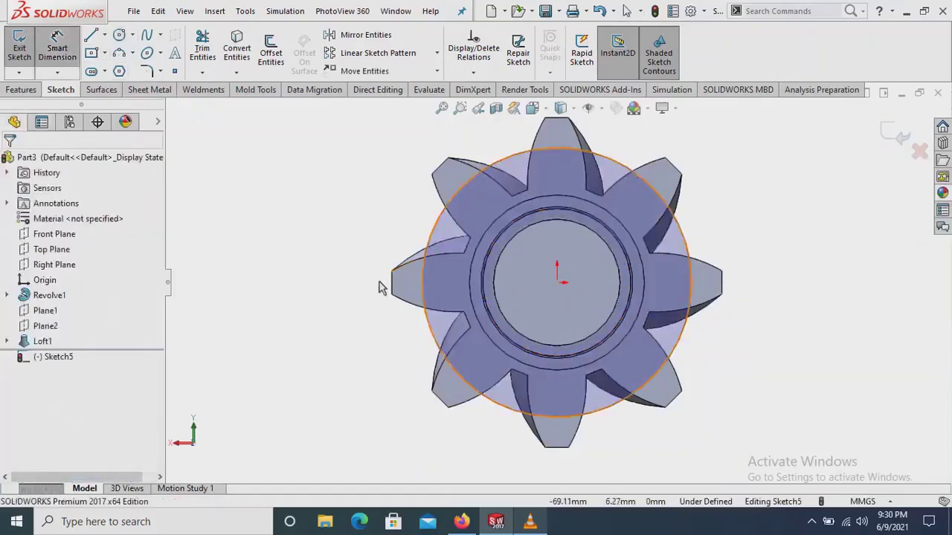
{"action": "left_click", "coordinate": [380, 288]}
{"action": "left_click", "coordinate": [361, 294]}
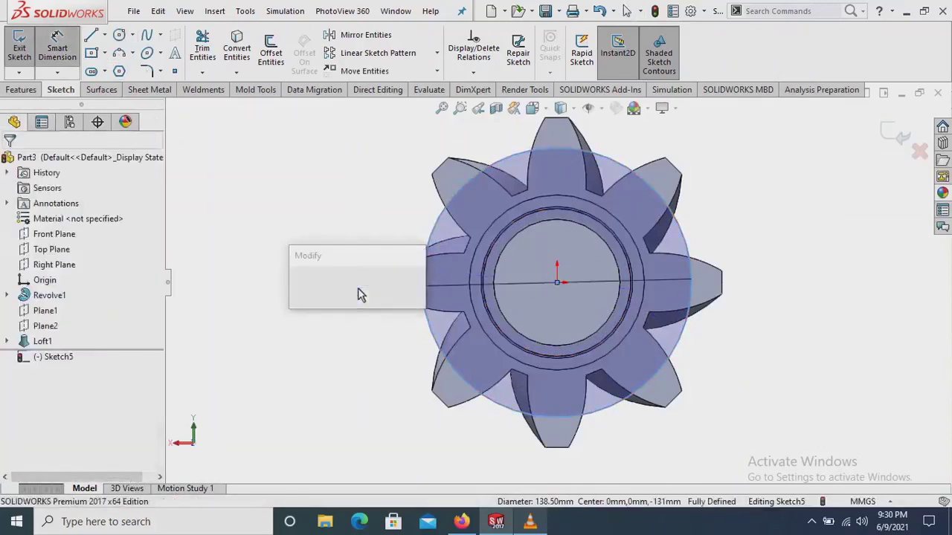
{"action": "type", "text": "70"}
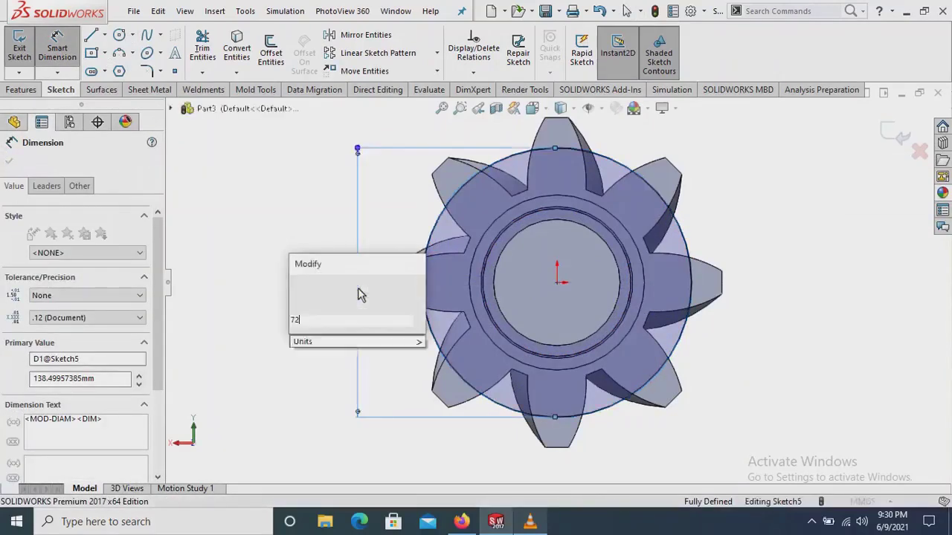
{"action": "key", "text": "Escape"}
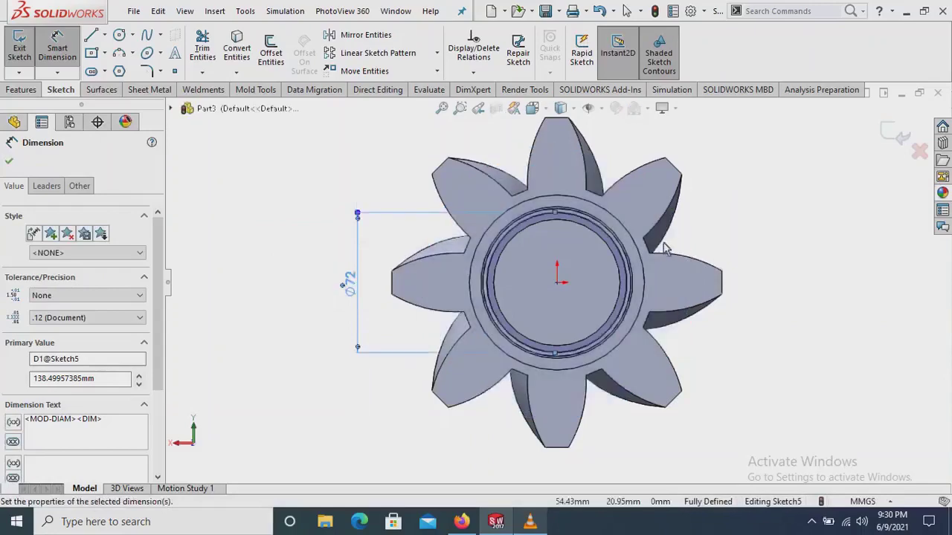
{"action": "scroll", "coordinate": [663, 246], "scroll_direction": "down", "scroll_amount": 1}
{"action": "scroll", "coordinate": [557, 250], "scroll_direction": "down", "scroll_amount": 3}
{"action": "scroll", "coordinate": [499, 265], "scroll_direction": "up", "scroll_amount": 1}
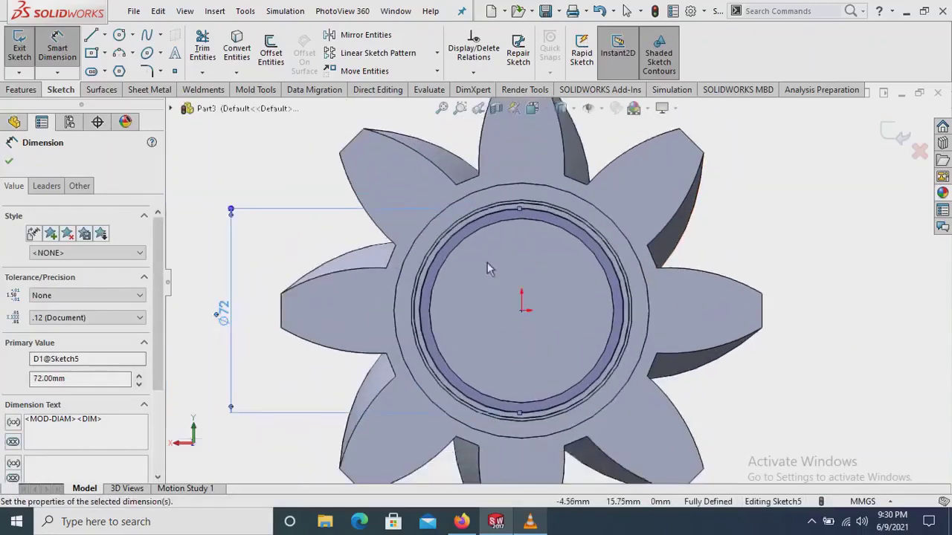
{"action": "left_click_drag", "start_coordinate": [232, 316], "coordinate": [338, 318]}
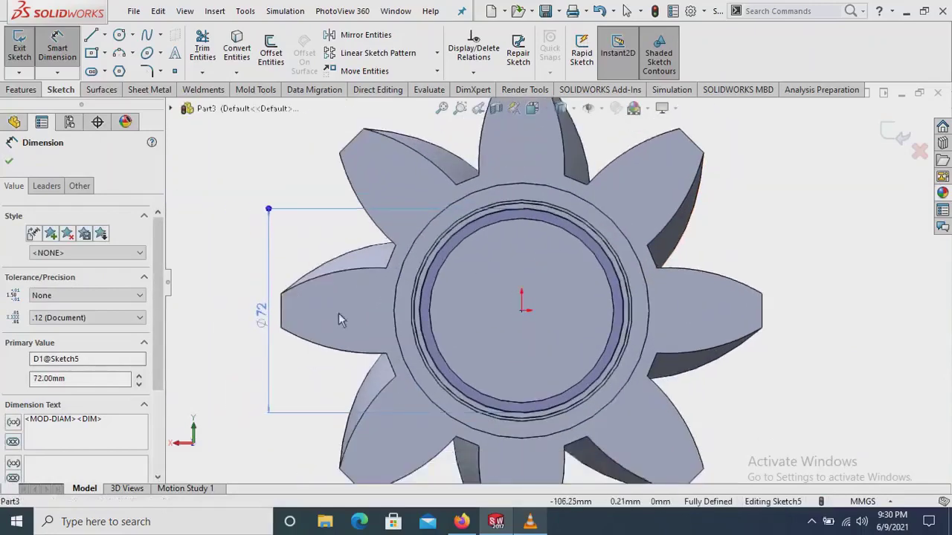
{"action": "scroll", "coordinate": [562, 275], "scroll_direction": "down", "scroll_amount": 2}
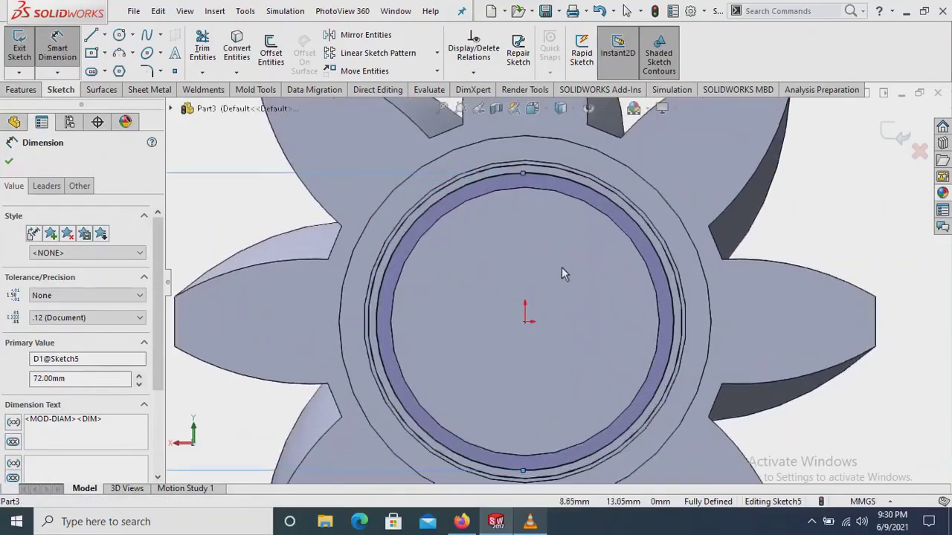
Draw a vertical centreline from the origin up to the circle's top
{"action": "left_click", "coordinate": [106, 37]}
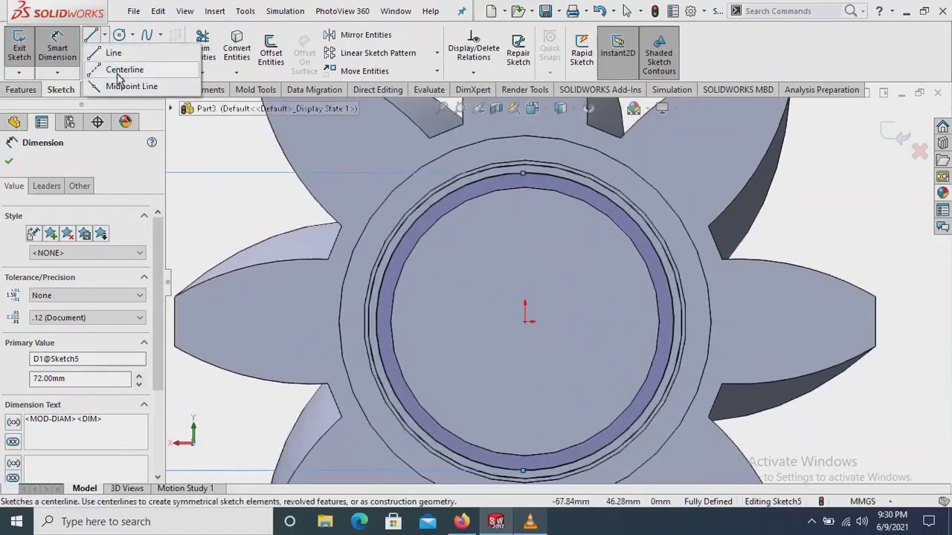
{"action": "left_click", "coordinate": [526, 321]}
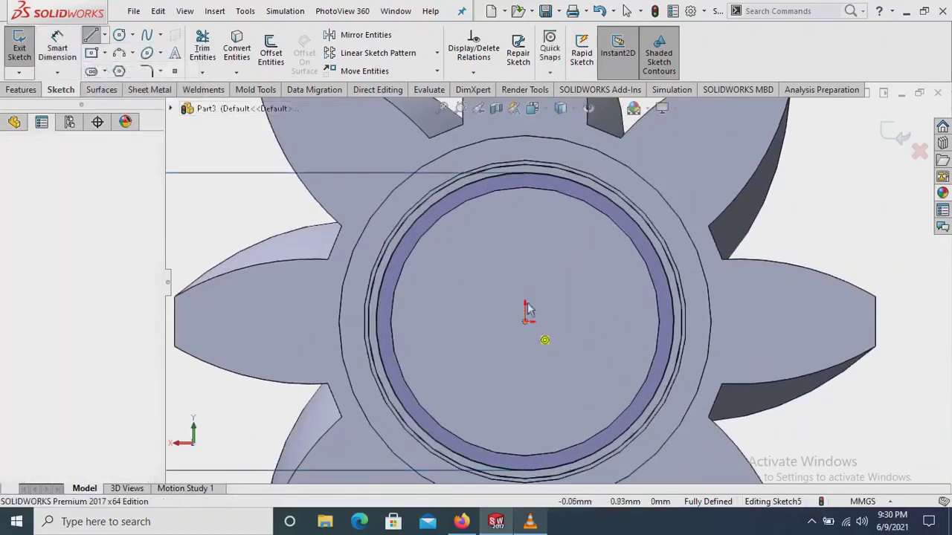
{"action": "left_click", "coordinate": [525, 177]}
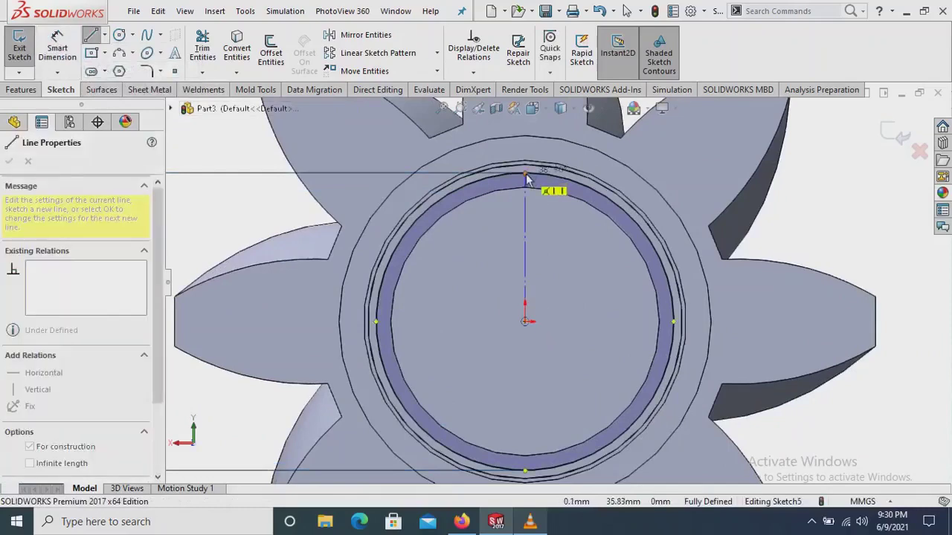
{"action": "right_click", "coordinate": [807, 208]}
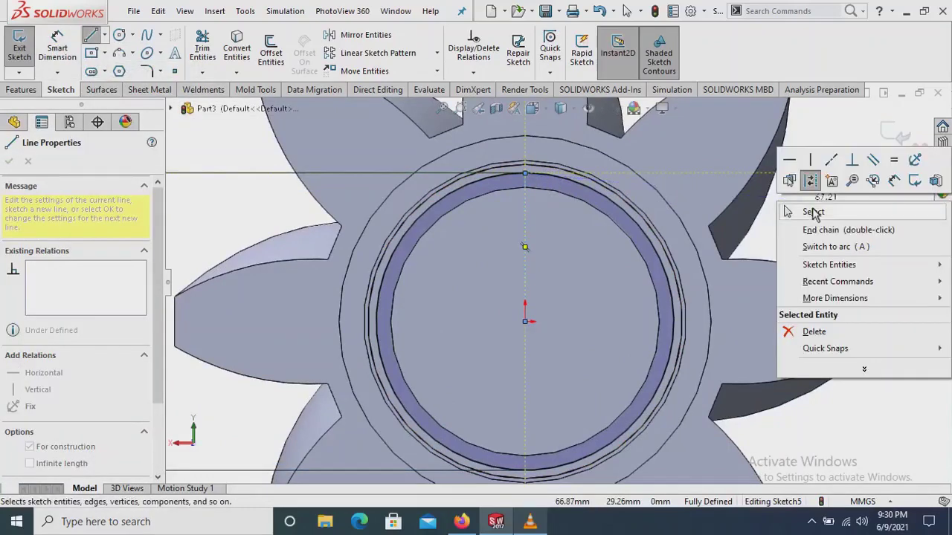
{"action": "left_click", "coordinate": [813, 212]}
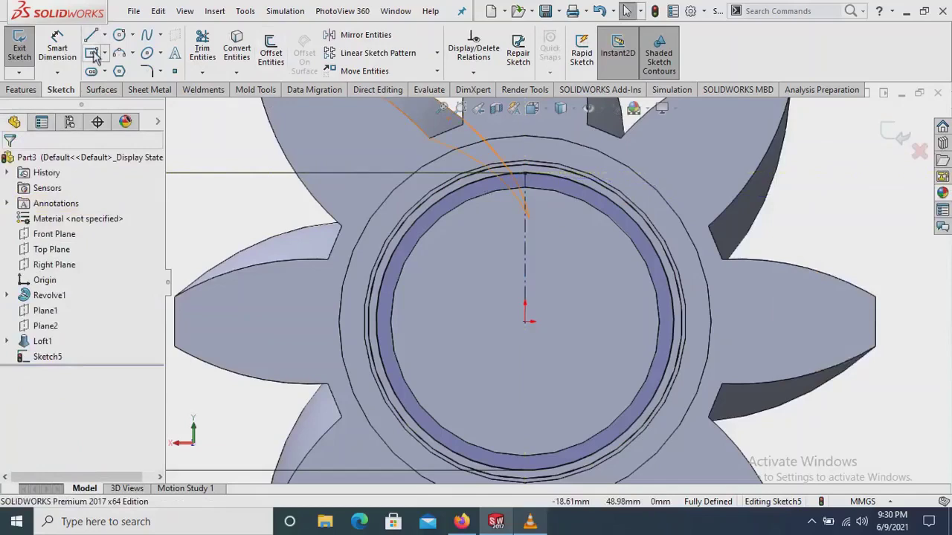
Draw a small center rectangle centred on the top of the Ø72 circle
{"action": "left_click", "coordinate": [92, 53]}
{"action": "scroll", "coordinate": [524, 185], "scroll_direction": "down", "scroll_amount": 2}
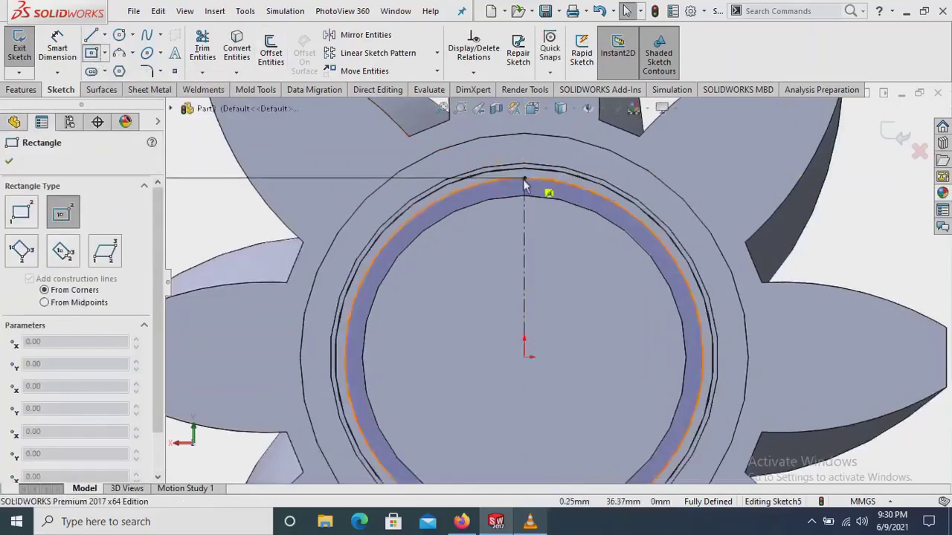
{"action": "left_click", "coordinate": [525, 178]}
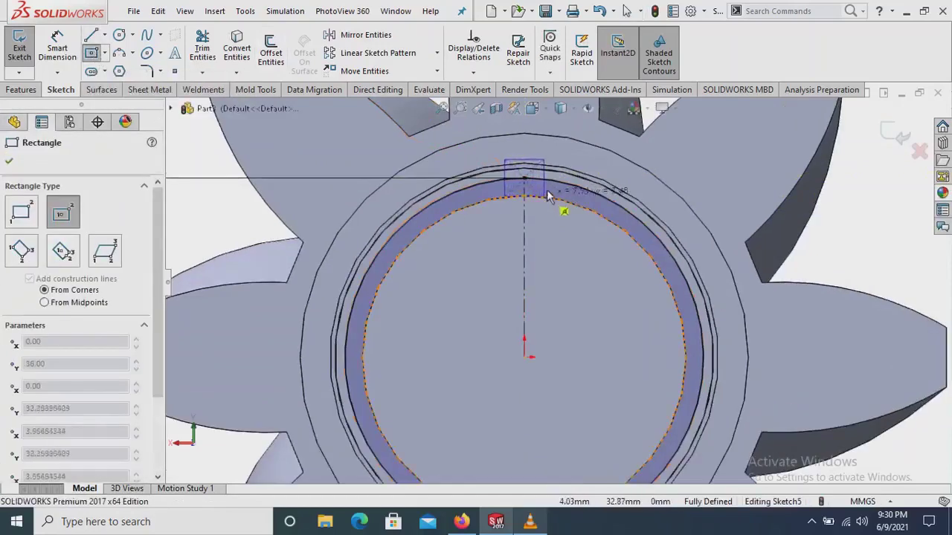
{"action": "left_click", "coordinate": [551, 189]}
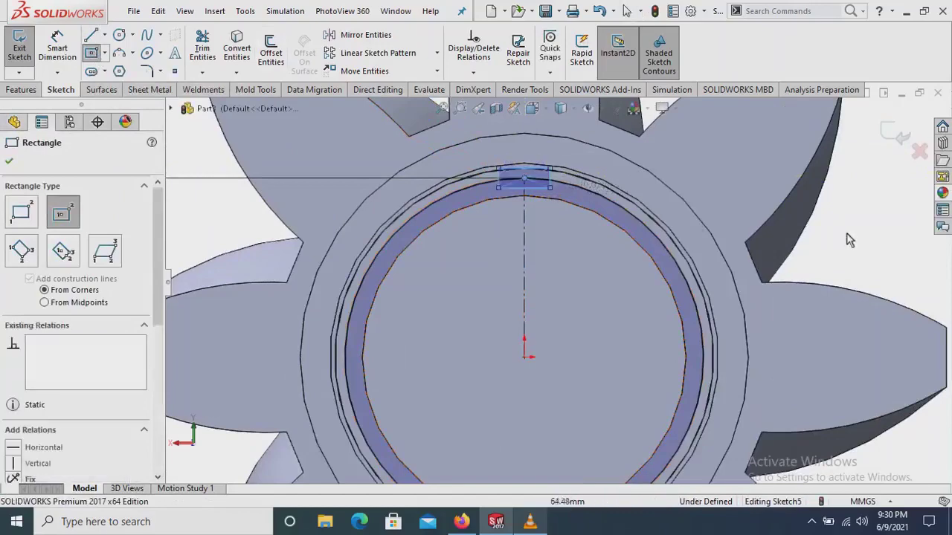
{"action": "right_click", "coordinate": [863, 238]}
{"action": "left_click", "coordinate": [862, 238]}
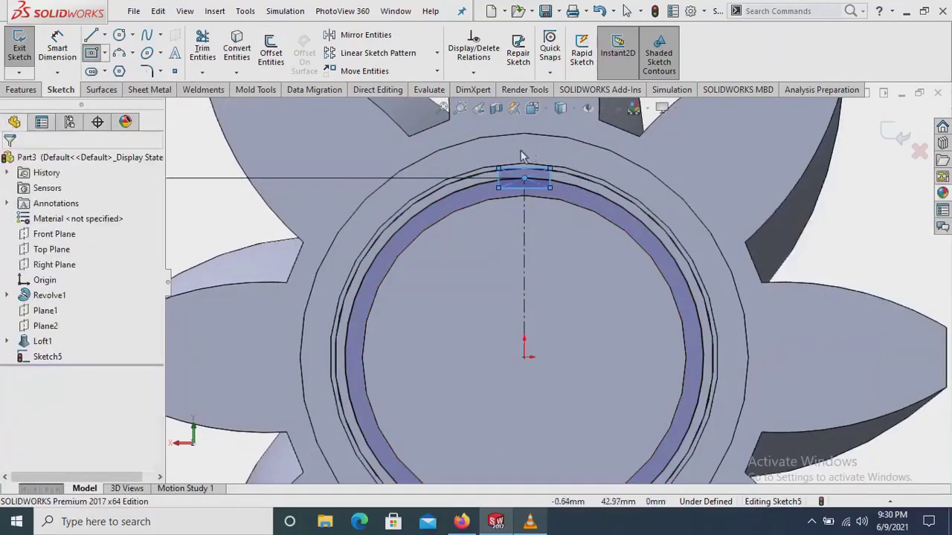
Dimension the keyway rectangle's top edge to a 10 mm width
{"action": "scroll", "coordinate": [519, 158], "scroll_direction": "down", "scroll_amount": 2}
{"action": "scroll", "coordinate": [500, 149], "scroll_direction": "down", "scroll_amount": 1}
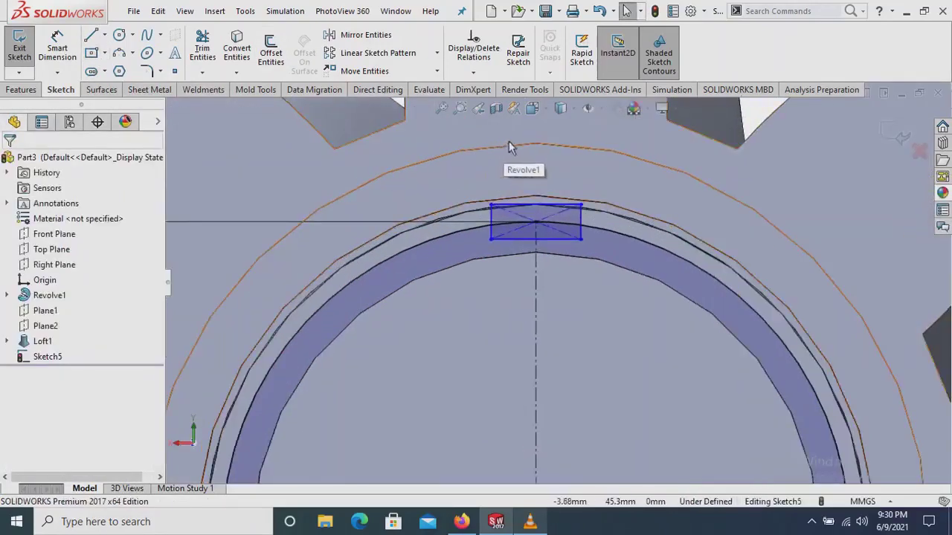
{"action": "scroll", "coordinate": [529, 148], "scroll_direction": "down", "scroll_amount": 1}
{"action": "scroll", "coordinate": [529, 148], "scroll_direction": "down", "scroll_amount": 1}
{"action": "left_click", "coordinate": [57, 48]}
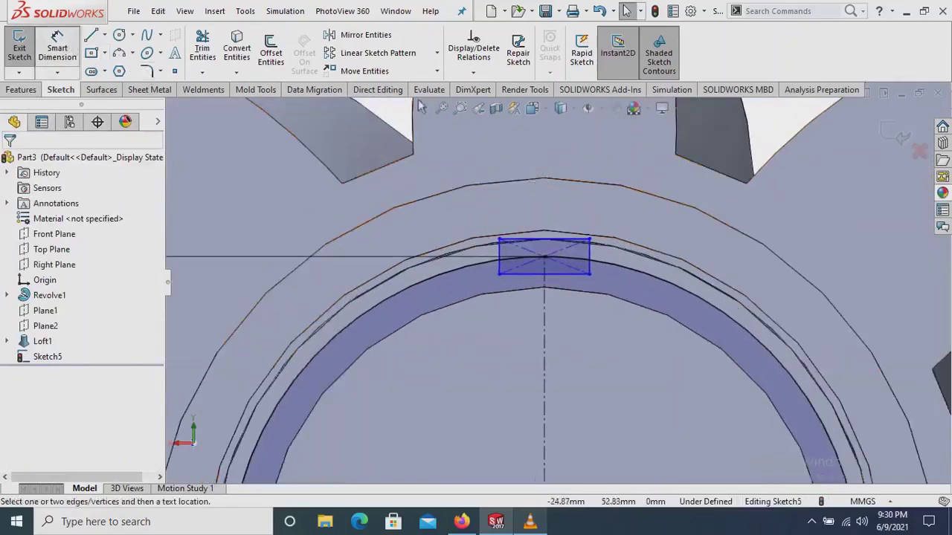
{"action": "left_click", "coordinate": [541, 223]}
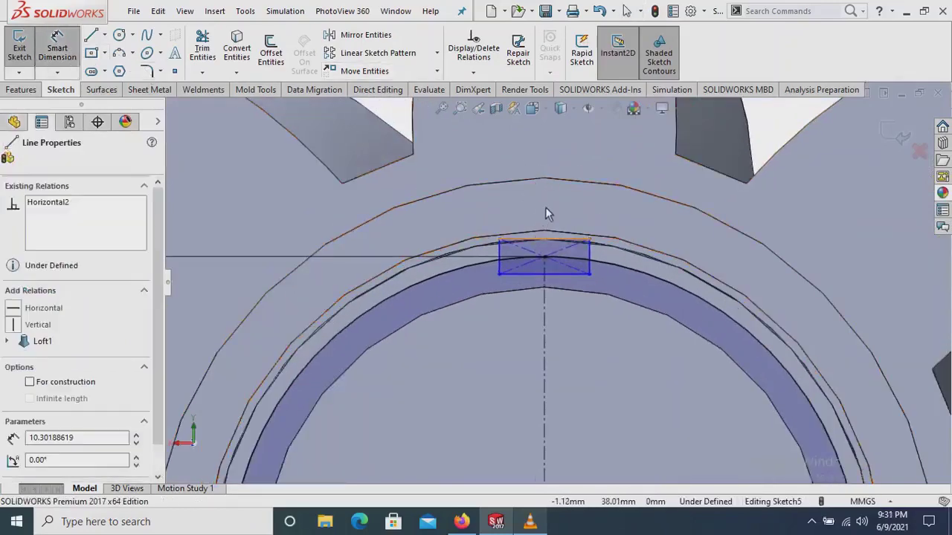
{"action": "left_click", "coordinate": [546, 207]}
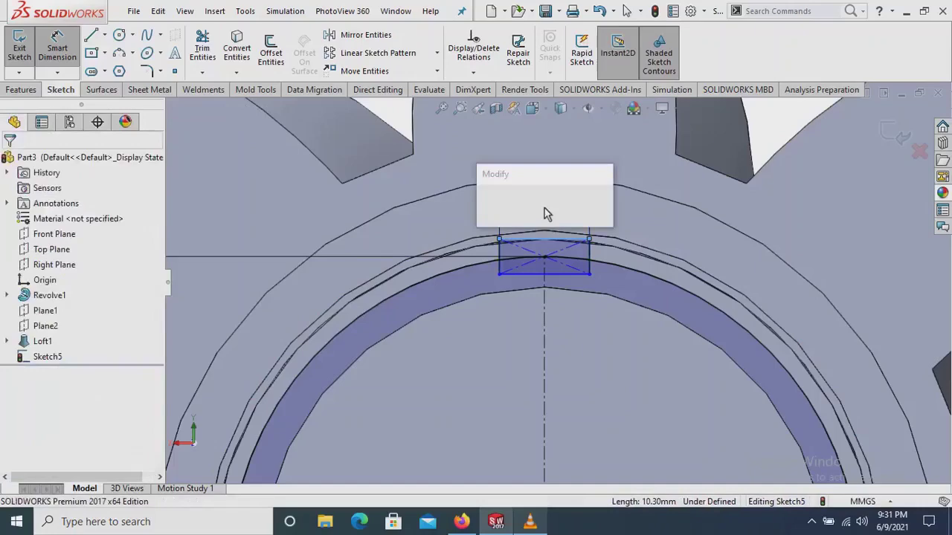
{"action": "key", "text": "Return"}
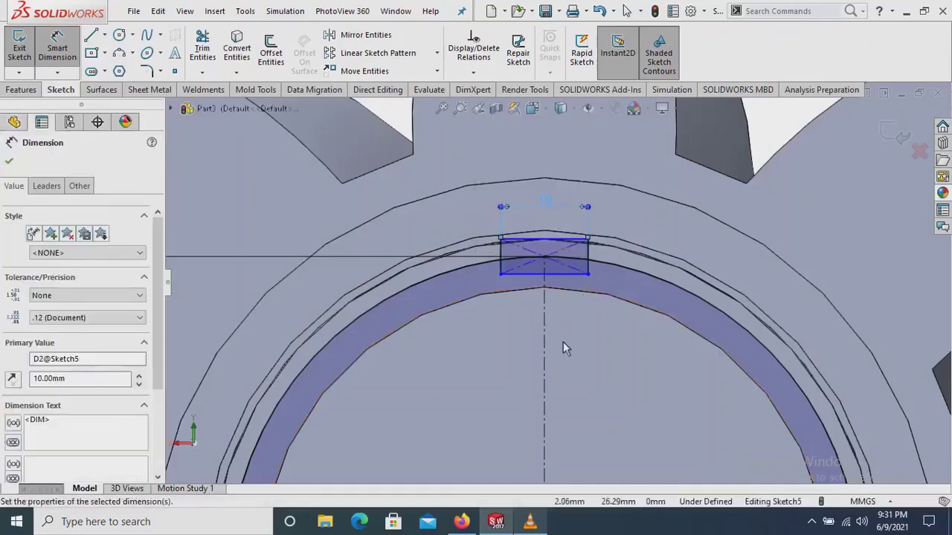
Set the rectangle's top edge 41 mm above the origin
{"action": "scroll", "coordinate": [563, 344], "scroll_direction": "up", "scroll_amount": 1}
{"action": "scroll", "coordinate": [566, 343], "scroll_direction": "up", "scroll_amount": 1}
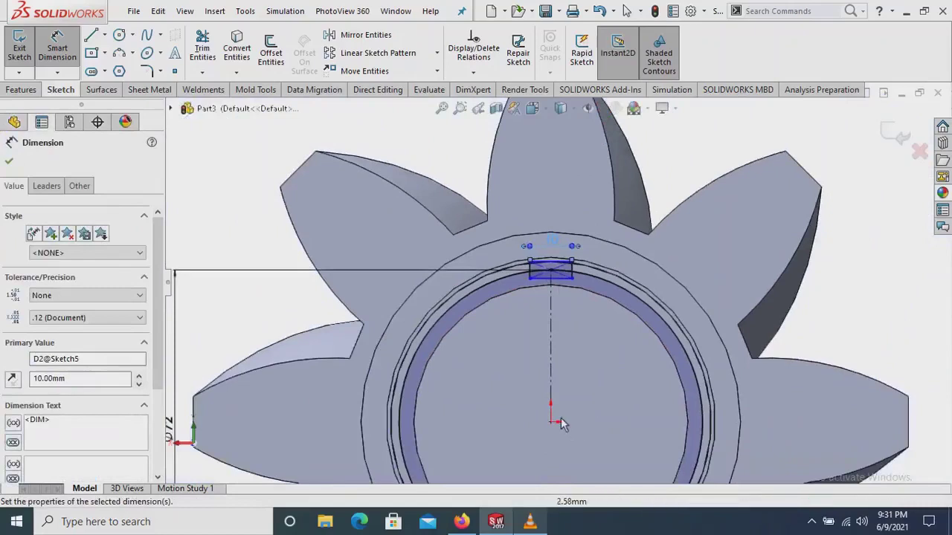
{"action": "left_click", "coordinate": [563, 262]}
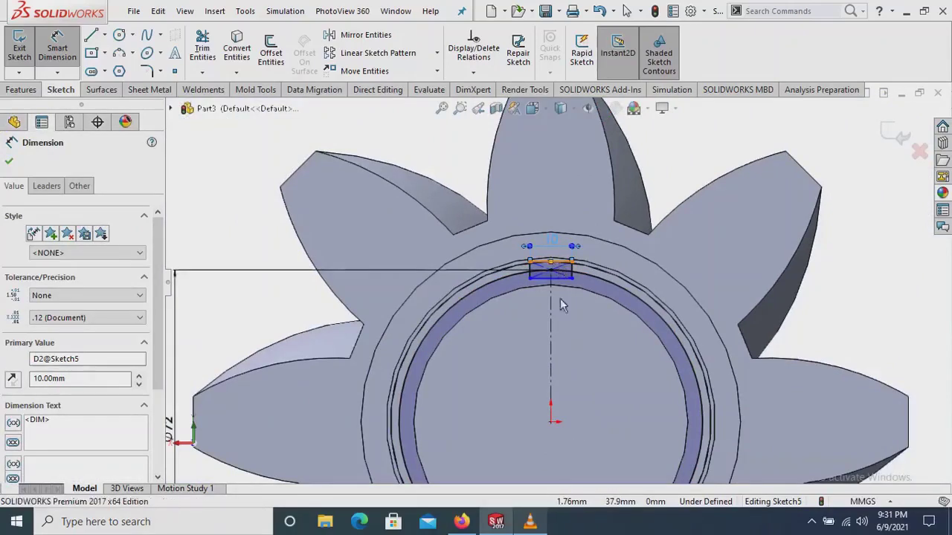
{"action": "left_click", "coordinate": [550, 421]}
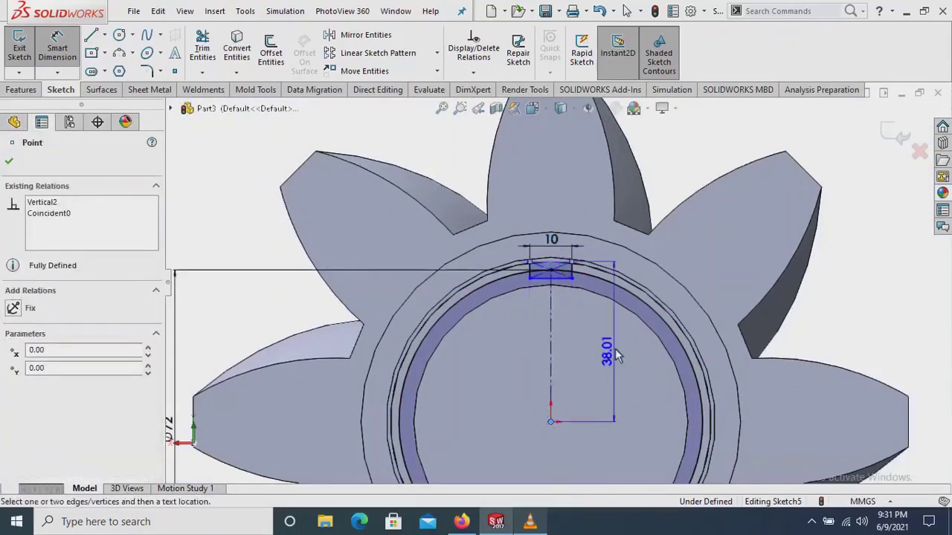
{"action": "left_click", "coordinate": [617, 349]}
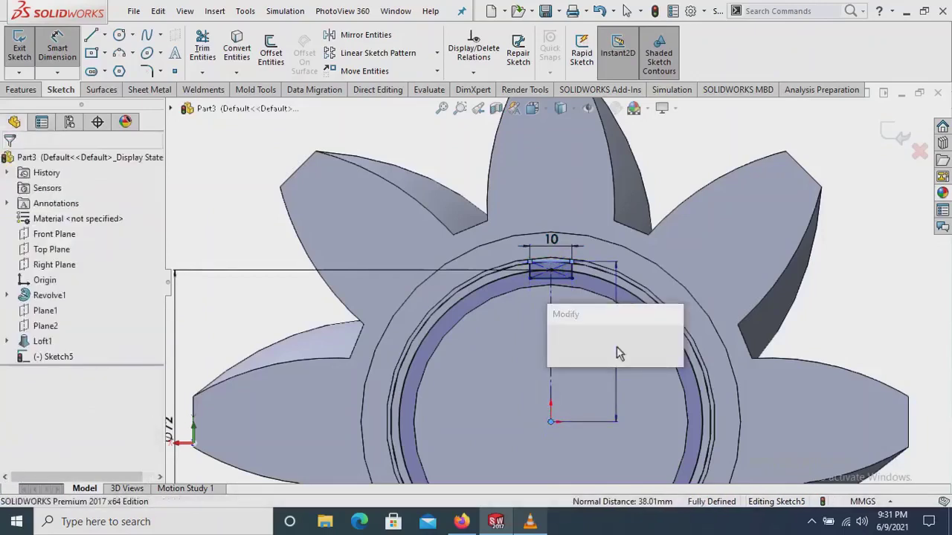
{"action": "key", "text": "Return"}
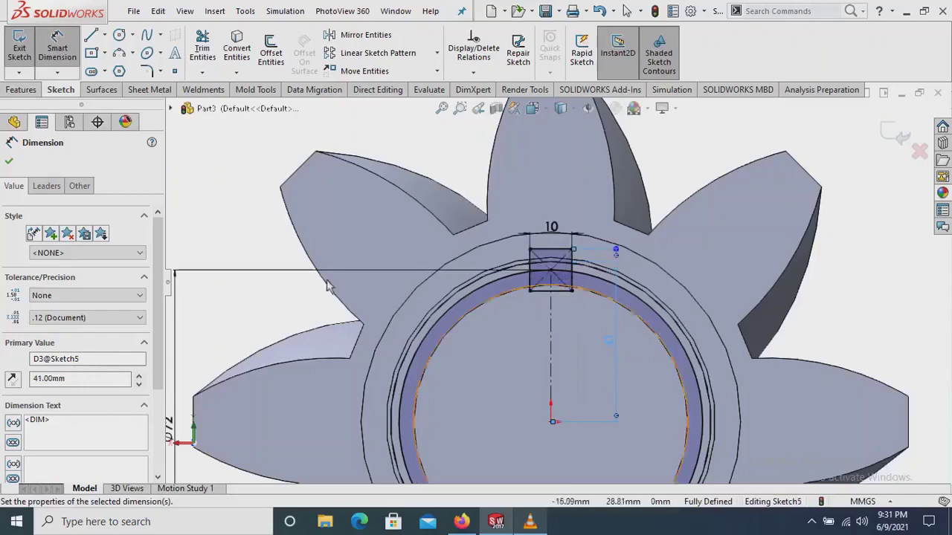
{"action": "left_click", "coordinate": [10, 163]}
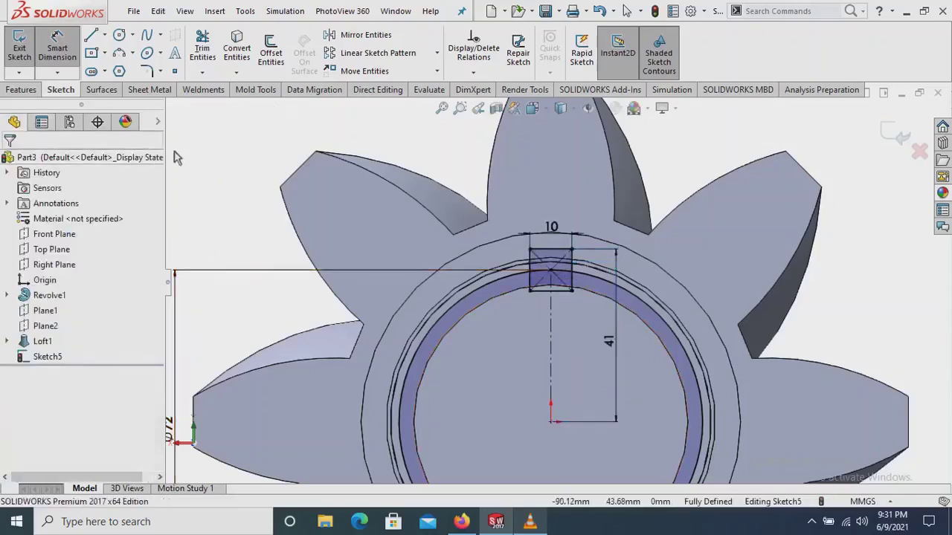
{"action": "left_click", "coordinate": [205, 53]}
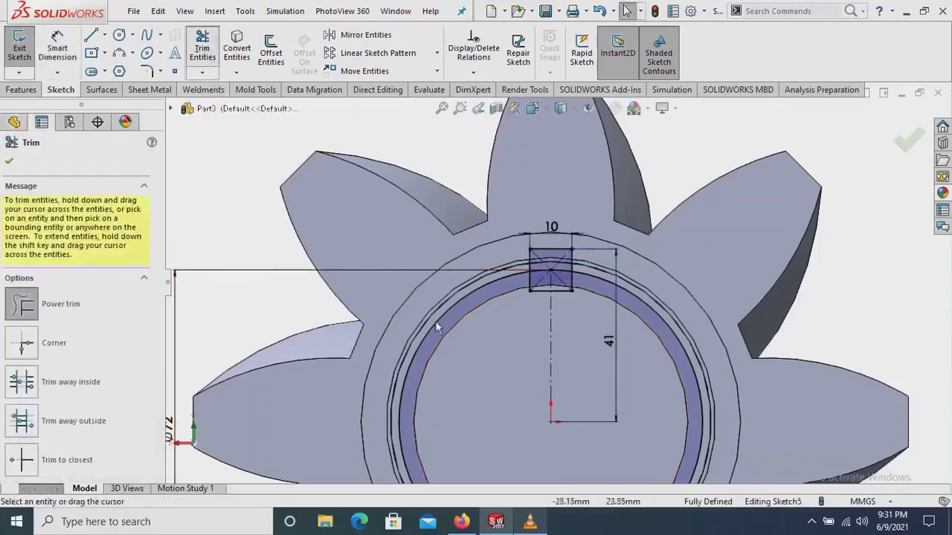
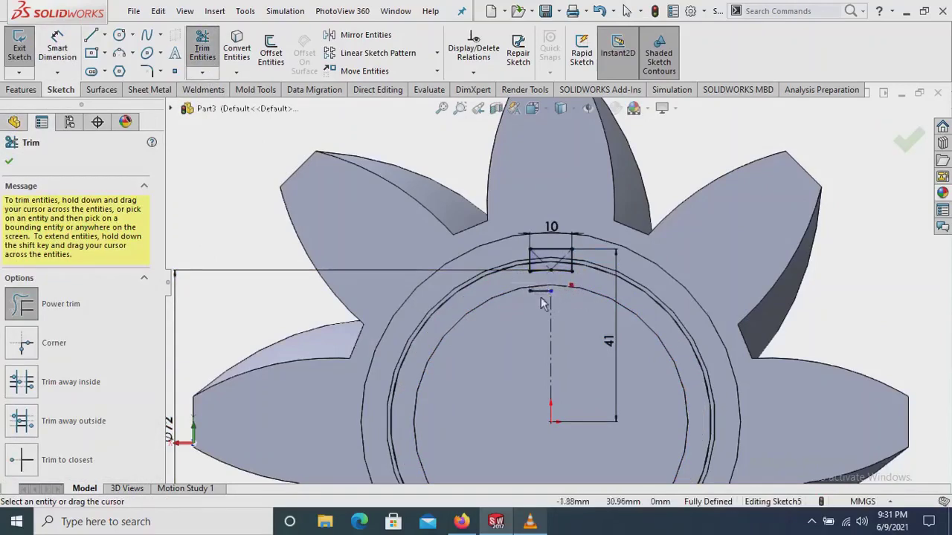
Close Trim on the 10 mm key profile in Sketch5 and bring up the Features commands
{"action": "left_click", "coordinate": [11, 162]}
{"action": "scroll", "coordinate": [433, 312], "scroll_direction": "up", "scroll_amount": 2}
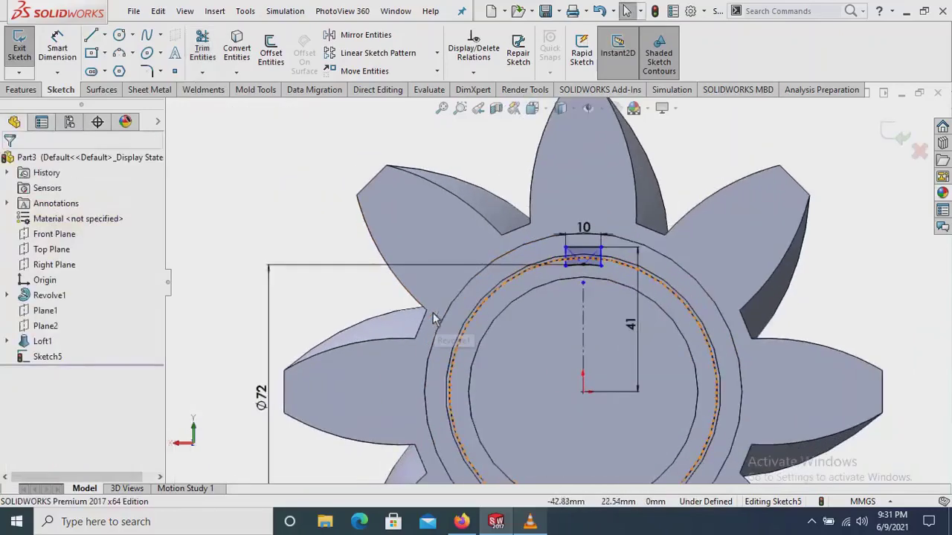
{"action": "left_click", "coordinate": [22, 90]}
Extrude the key profile Blind 48 mm in the reversed direction along the shaft as Boss-Extrude1
{"action": "left_click", "coordinate": [26, 53]}
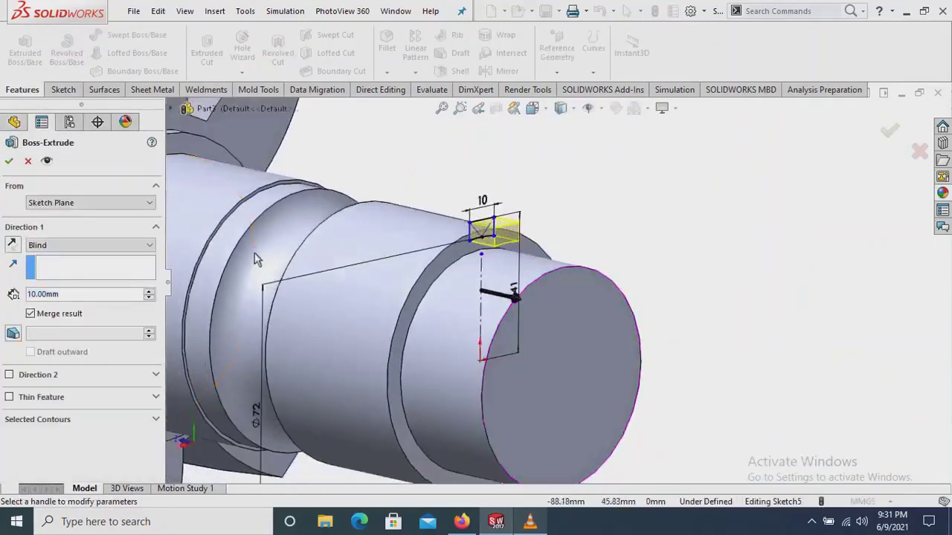
{"action": "left_click", "coordinate": [12, 246]}
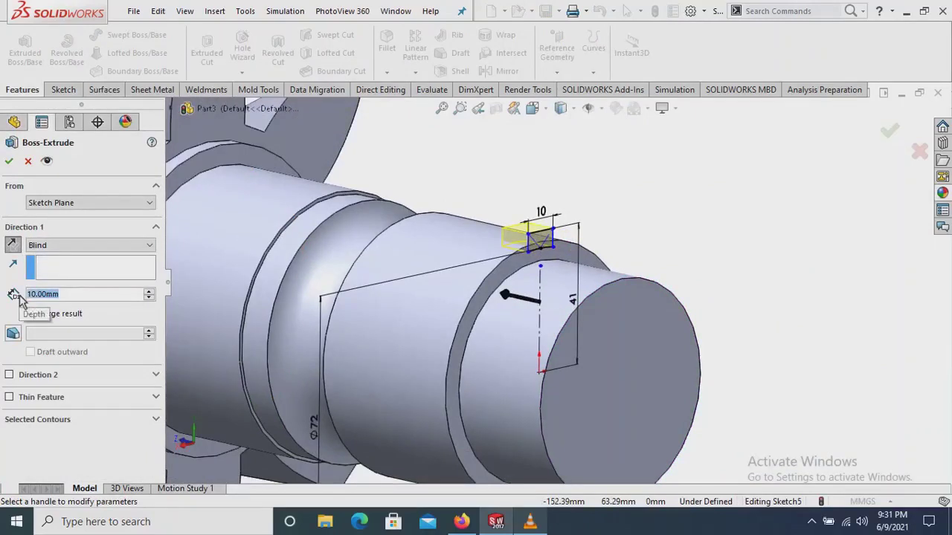
{"action": "type", "text": "48"}
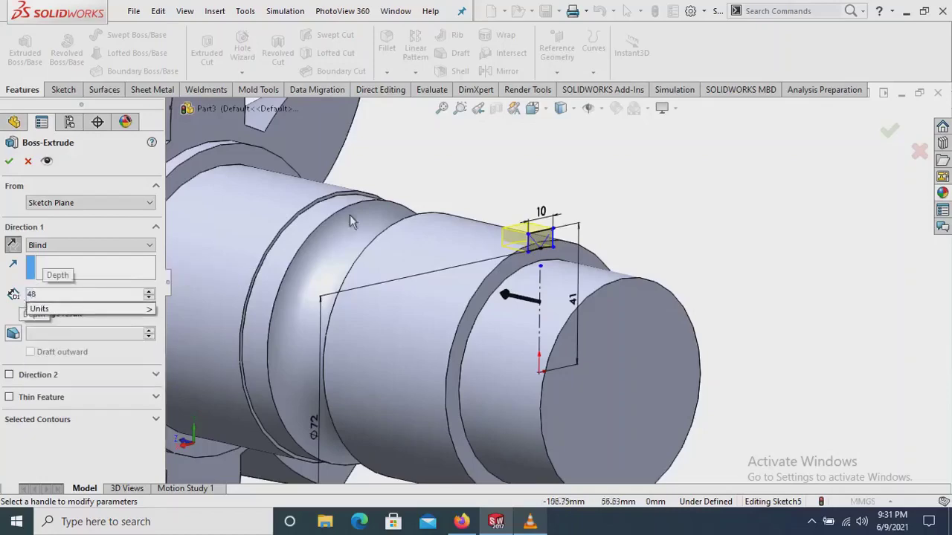
{"action": "key", "text": "Return"}
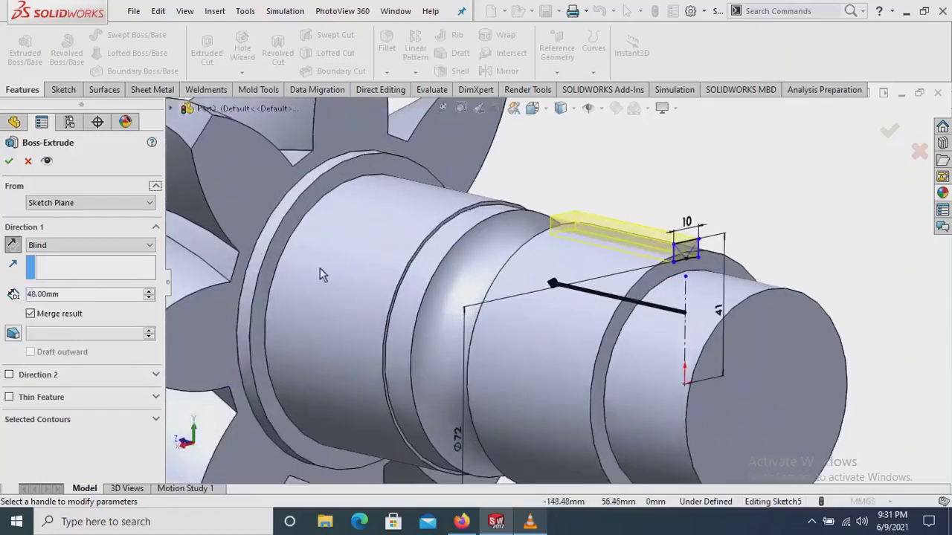
{"action": "scroll", "coordinate": [320, 275], "scroll_direction": "down", "scroll_amount": 2}
{"action": "middle_click_drag", "start_coordinate": [230, 238], "coordinate": [479, 304]}
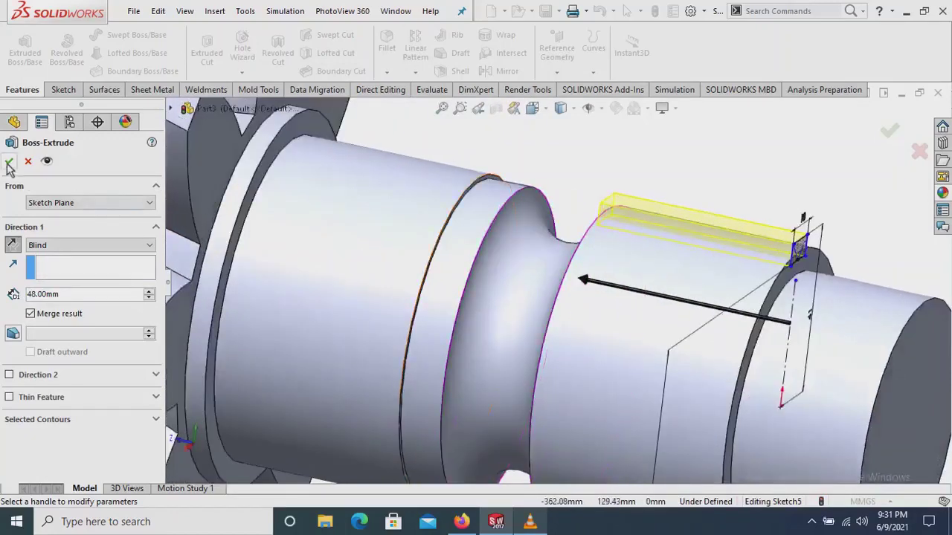
{"action": "key", "text": "Return"}
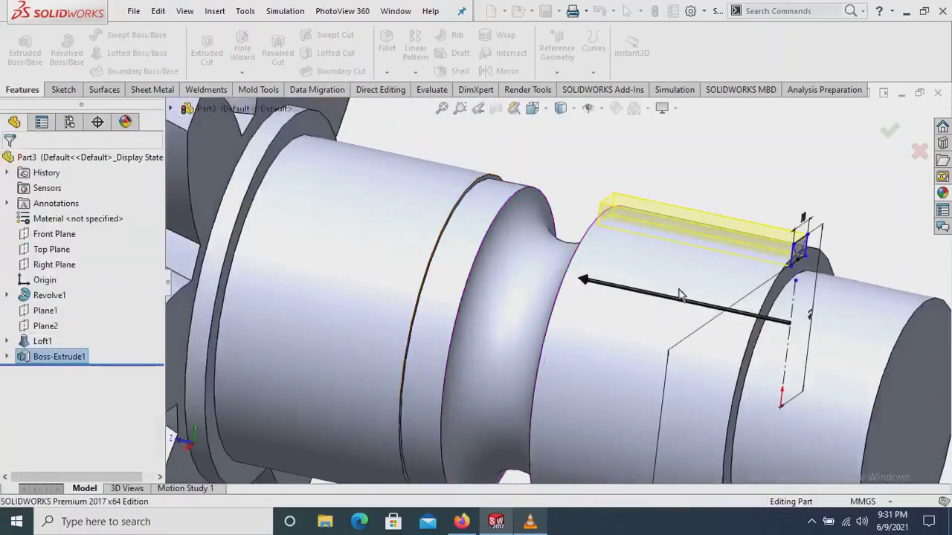
{"action": "middle_click_drag", "start_coordinate": [684, 305], "coordinate": [688, 340]}
{"action": "scroll", "coordinate": [681, 338], "scroll_direction": "up", "scroll_amount": 1}
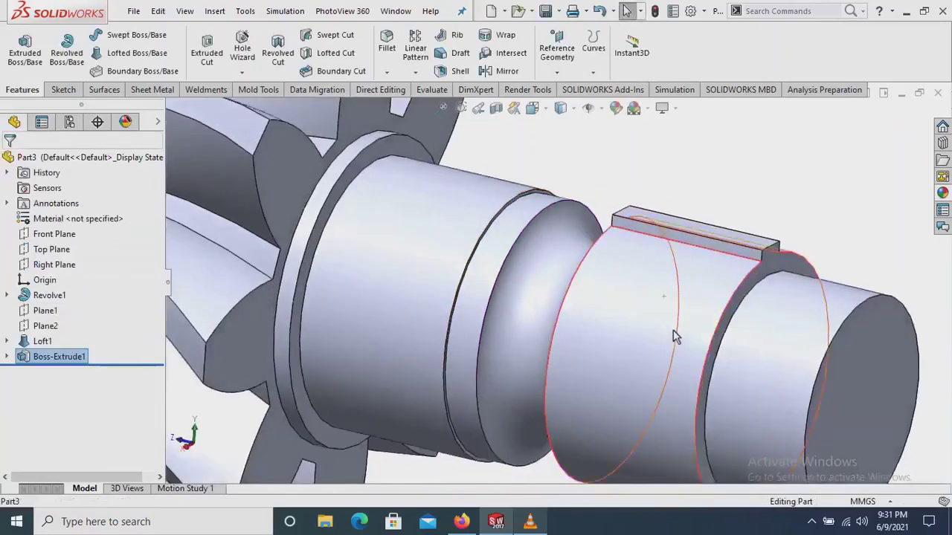
{"action": "scroll", "coordinate": [684, 334], "scroll_direction": "up", "scroll_amount": 1}
{"action": "scroll", "coordinate": [703, 201], "scroll_direction": "up", "scroll_amount": 2}
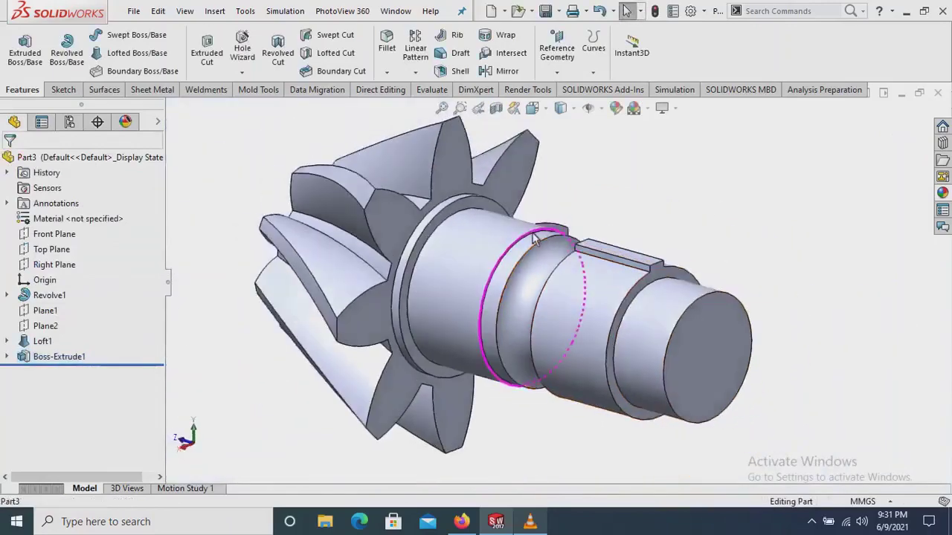
Start a Circular Pattern feature and prepare its axis and feature selection boxes
{"action": "left_click", "coordinate": [466, 134]}
{"action": "left_click", "coordinate": [415, 72]}
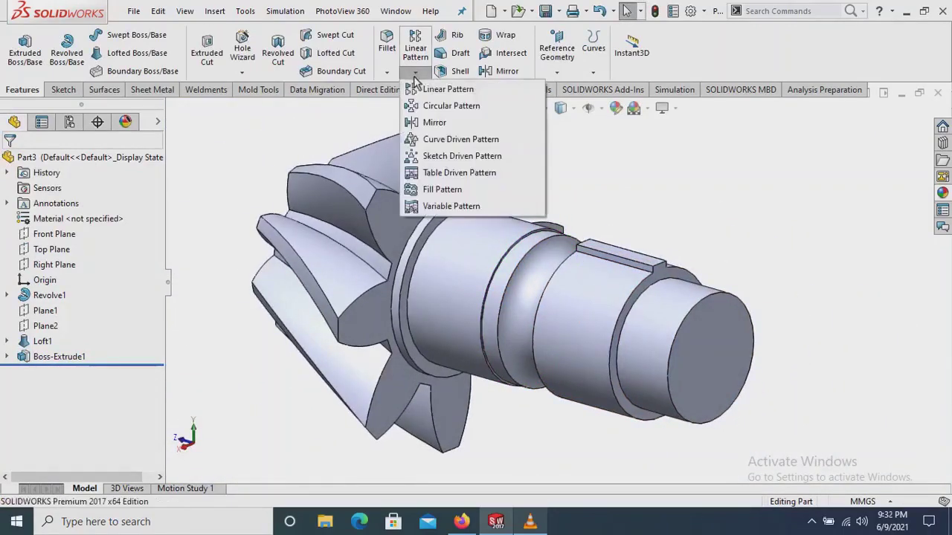
{"action": "left_click", "coordinate": [436, 104]}
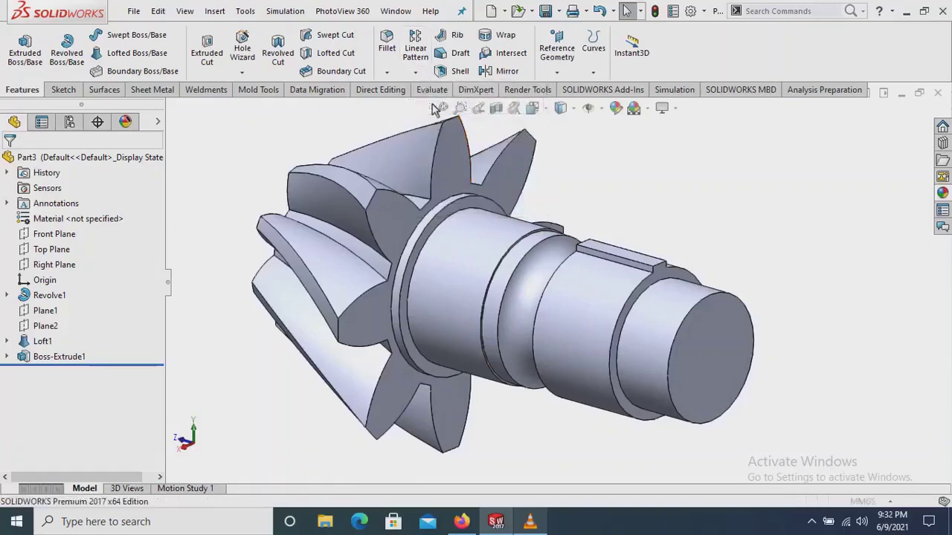
{"action": "left_click", "coordinate": [49, 203]}
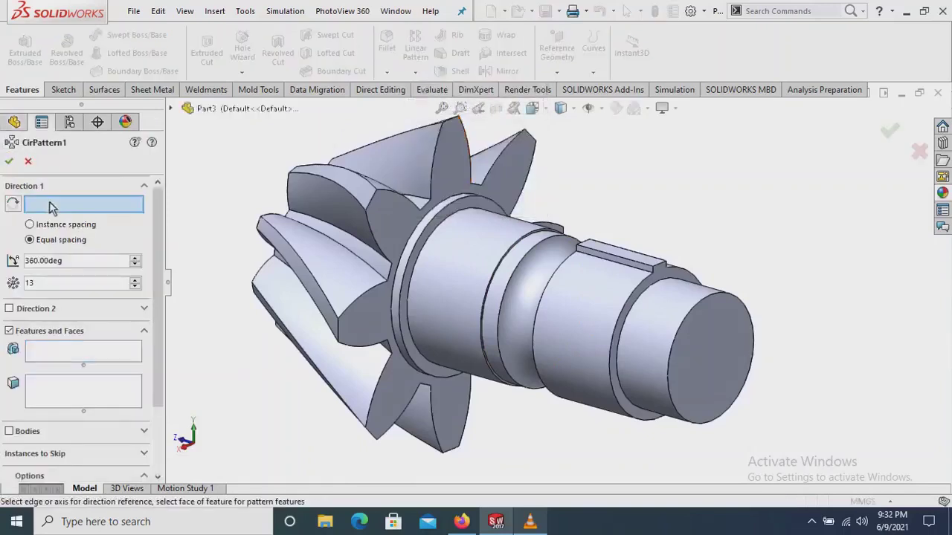
{"action": "left_click", "coordinate": [67, 358]}
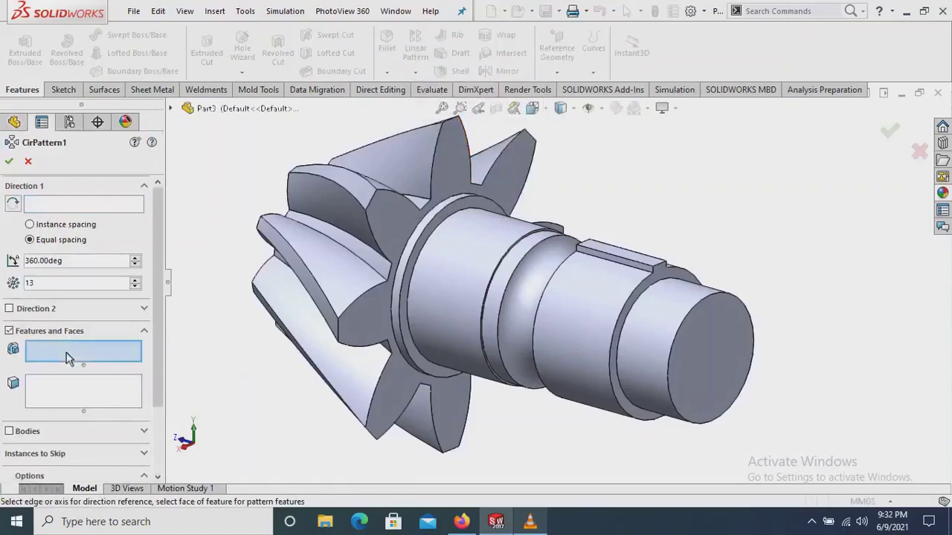
{"action": "left_click", "coordinate": [61, 205]}
{"action": "left_click", "coordinate": [74, 356]}
Pattern Boss-Extrude1 13 times over 360° about the shaft's cylindrical face
{"action": "left_click", "coordinate": [173, 109]}
{"action": "left_click", "coordinate": [236, 308]}
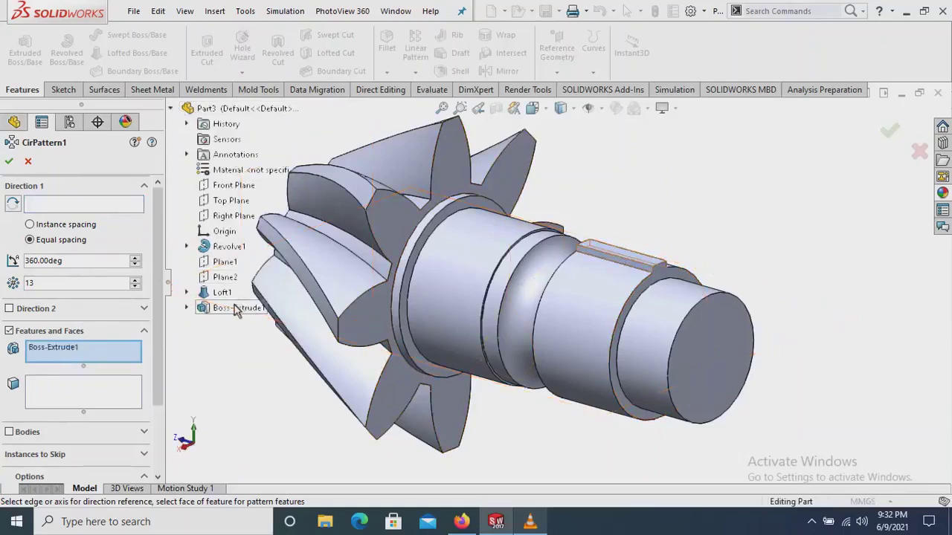
{"action": "left_click", "coordinate": [39, 206]}
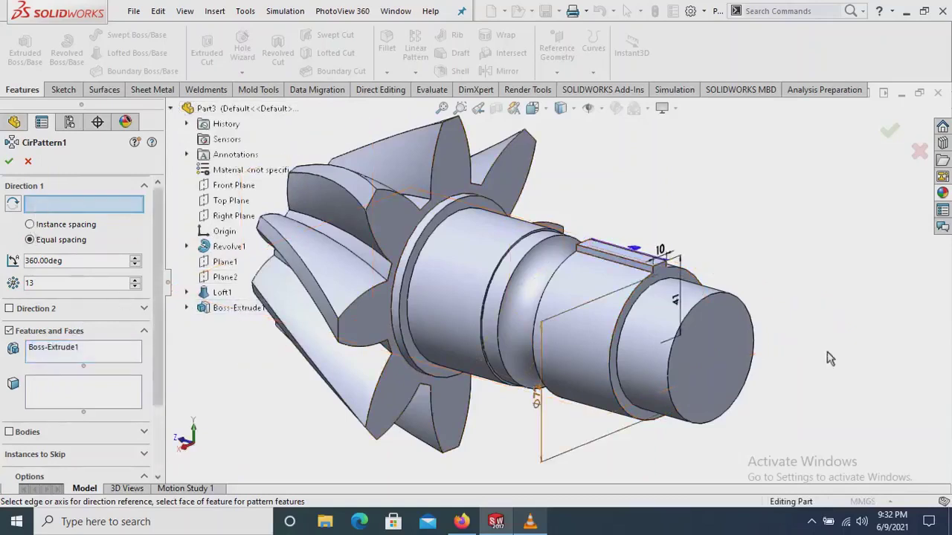
{"action": "left_click", "coordinate": [658, 333]}
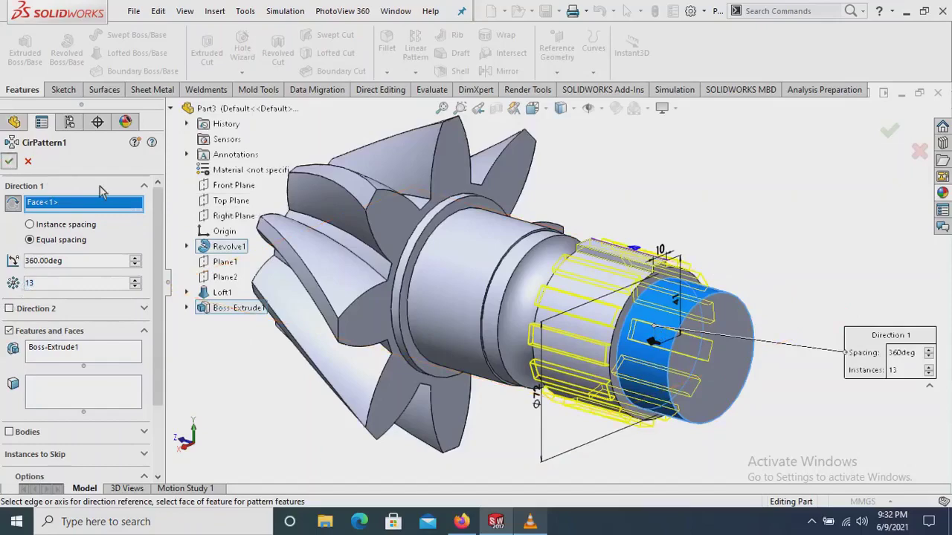
{"action": "key", "text": "Return"}
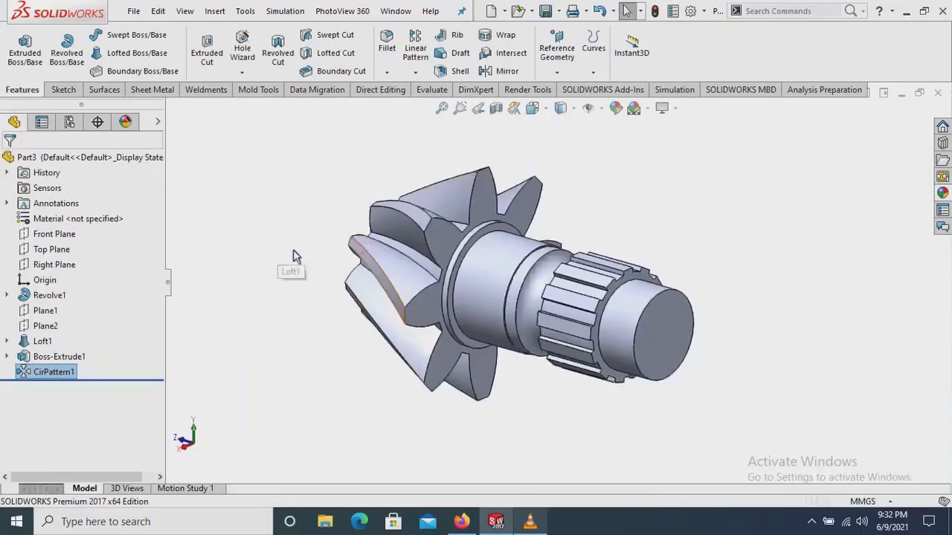
{"action": "mouse_move", "coordinate": [294, 256]}
{"action": "middle_mouse_down"}
{"action": "mouse_move", "coordinate": [352, 344]}
{"action": "mouse_move", "coordinate": [361, 276]}
{"action": "mouse_move", "coordinate": [425, 266]}
{"action": "mouse_move", "coordinate": [618, 286]}
{"action": "mouse_move", "coordinate": [702, 272]}
{"action": "mouse_move", "coordinate": [748, 278]}
{"action": "mouse_move", "coordinate": [601, 314]}
{"action": "mouse_move", "coordinate": [616, 319]}
{"action": "mouse_move", "coordinate": [599, 308]}
{"action": "middle_mouse_up"}
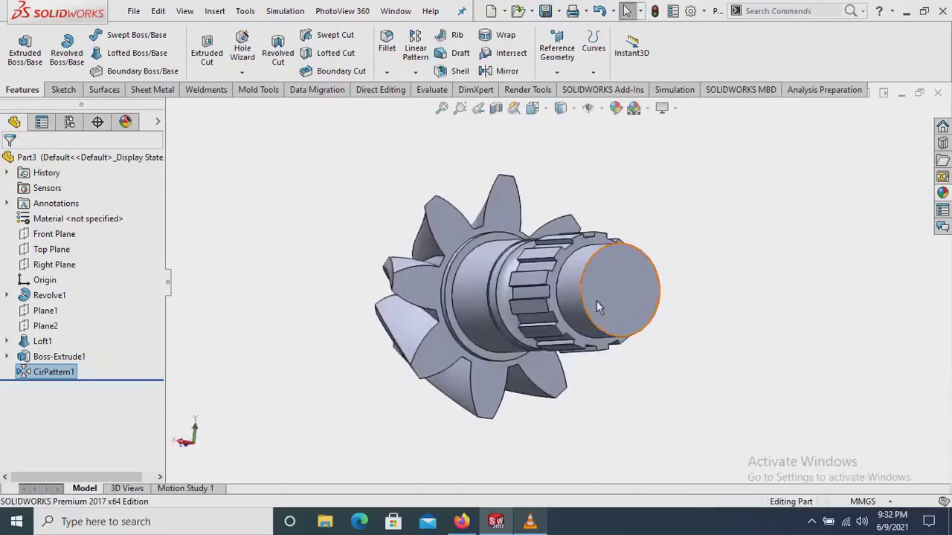
Start a new sketch on the shaft's flat end face and view it Normal To
{"action": "left_click", "coordinate": [612, 286]}
{"action": "left_click", "coordinate": [671, 264]}
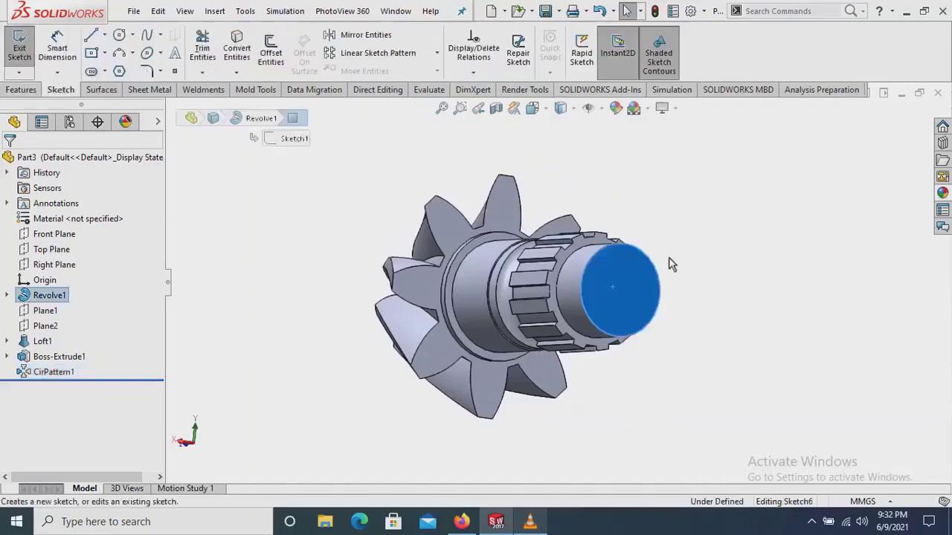
{"action": "left_click", "coordinate": [52, 388]}
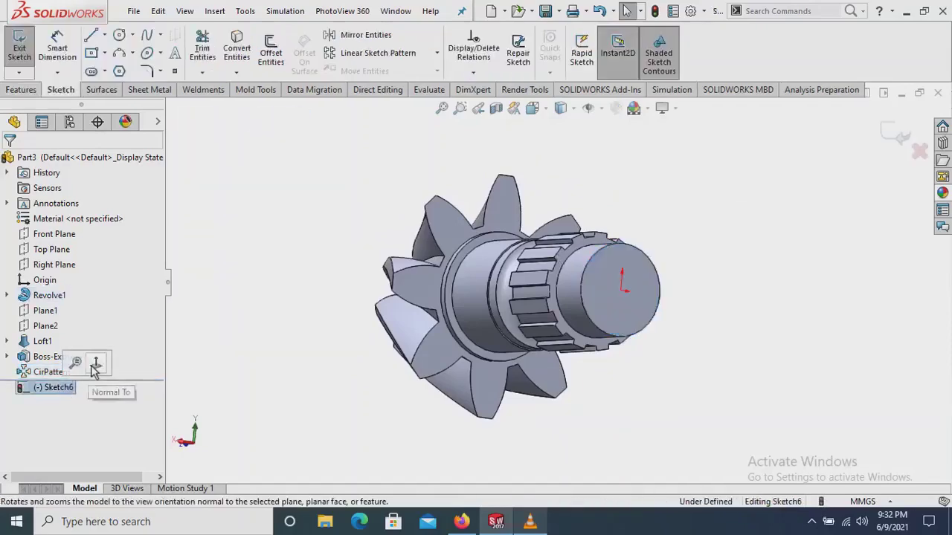
{"action": "left_click", "coordinate": [95, 366]}
Draw a circle centred on the origin and dimension it to 35 mm diameter
{"action": "left_click", "coordinate": [119, 36]}
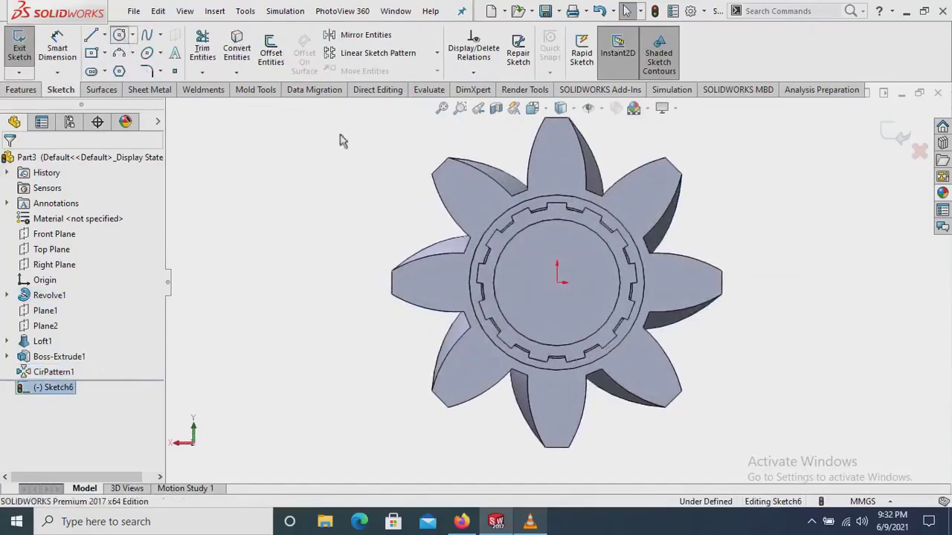
{"action": "left_click", "coordinate": [557, 283]}
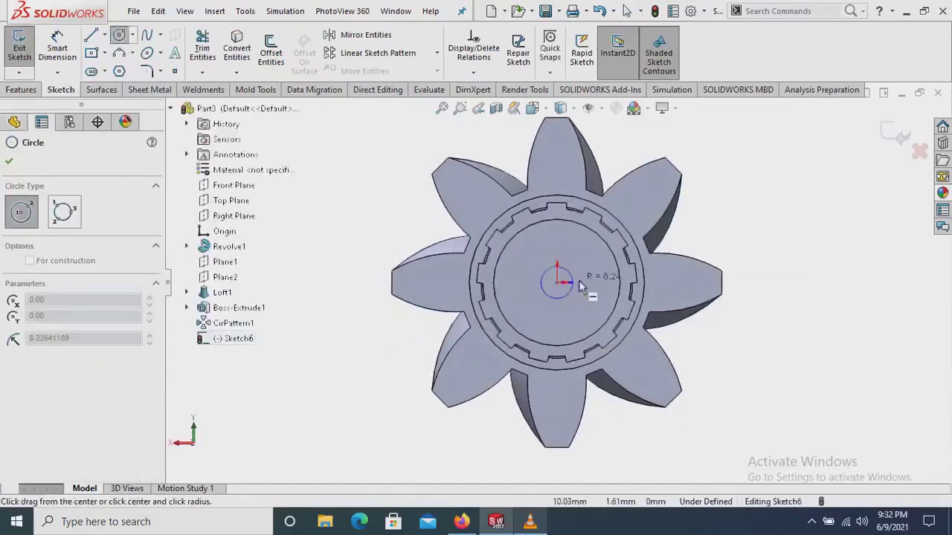
{"action": "left_click", "coordinate": [586, 282]}
{"action": "right_click", "coordinate": [728, 216]}
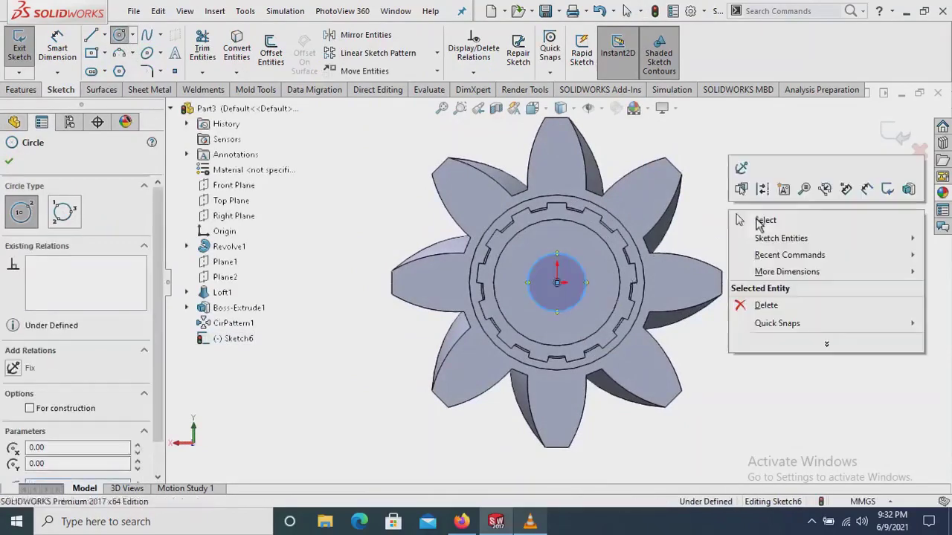
{"action": "left_click", "coordinate": [748, 218]}
{"action": "left_click", "coordinate": [57, 49]}
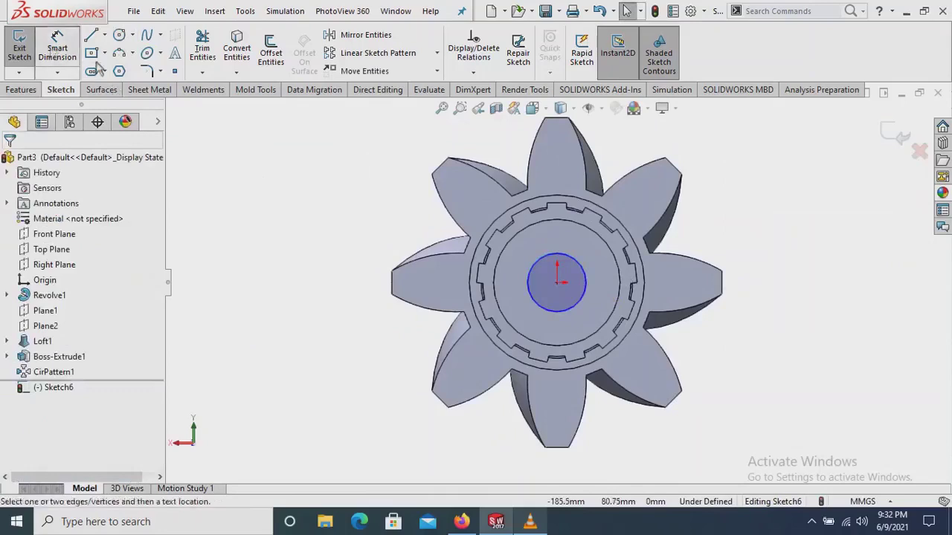
{"action": "left_click", "coordinate": [530, 277]}
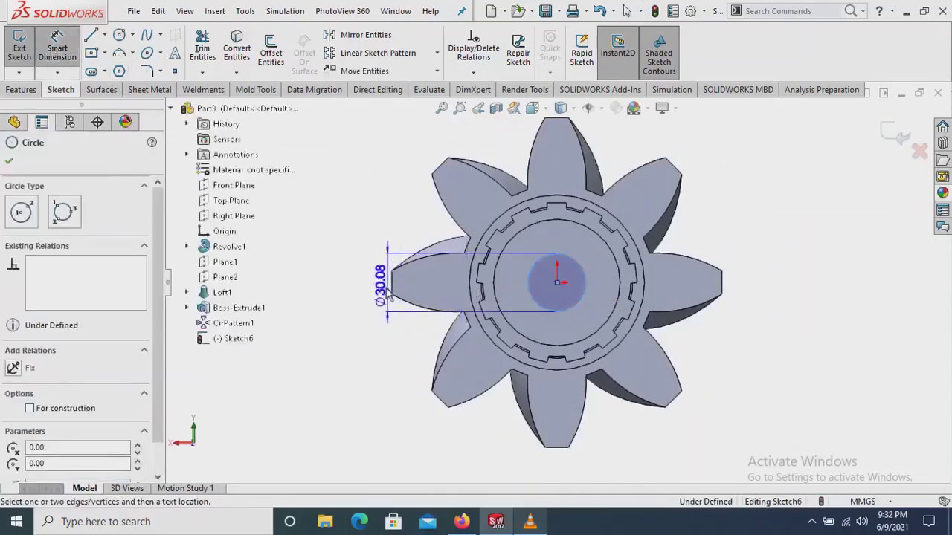
{"action": "left_click", "coordinate": [377, 292]}
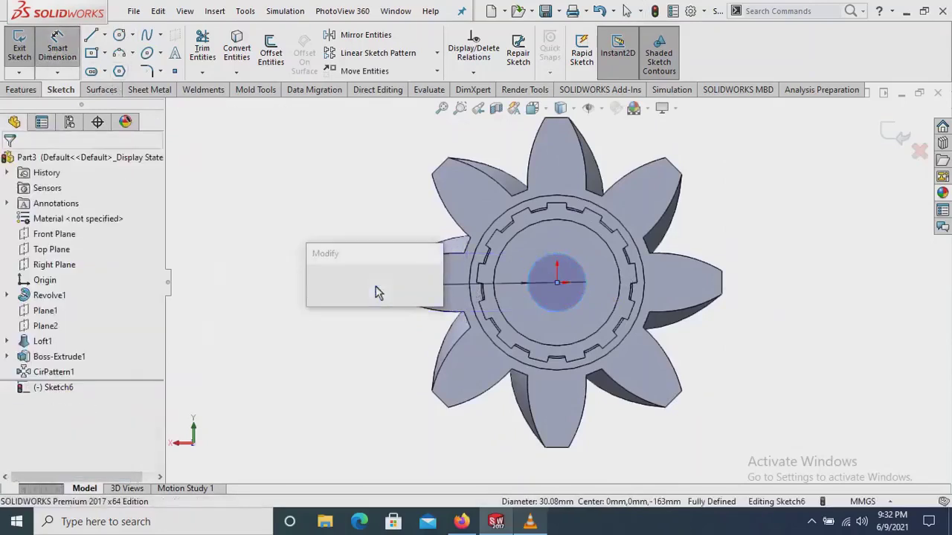
{"action": "type", "text": "35"}
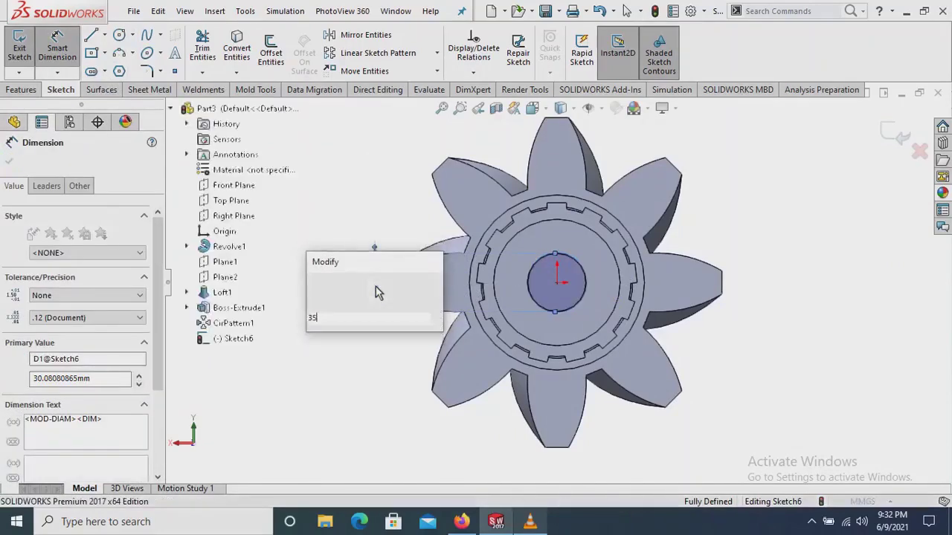
{"action": "key", "text": "Return"}
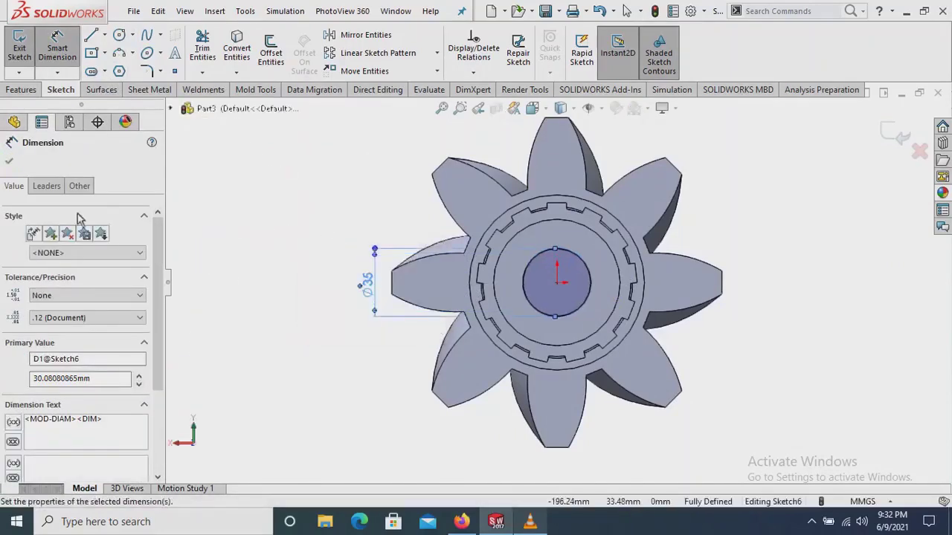
Cut the 35 mm circle Through All along the shaft, creating Cut-Extrude1
{"action": "left_click", "coordinate": [9, 160]}
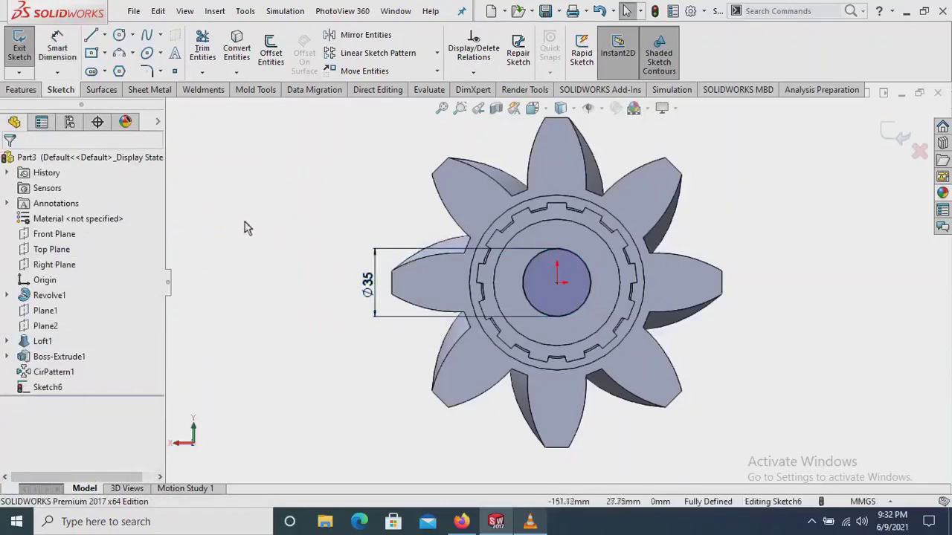
{"action": "left_click", "coordinate": [34, 93]}
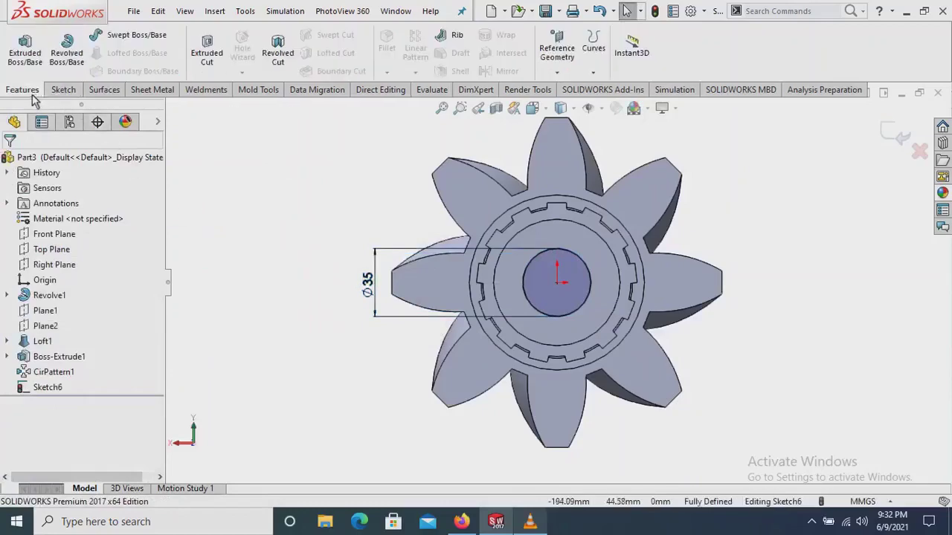
{"action": "middle_click_drag", "start_coordinate": [259, 213], "coordinate": [296, 212]}
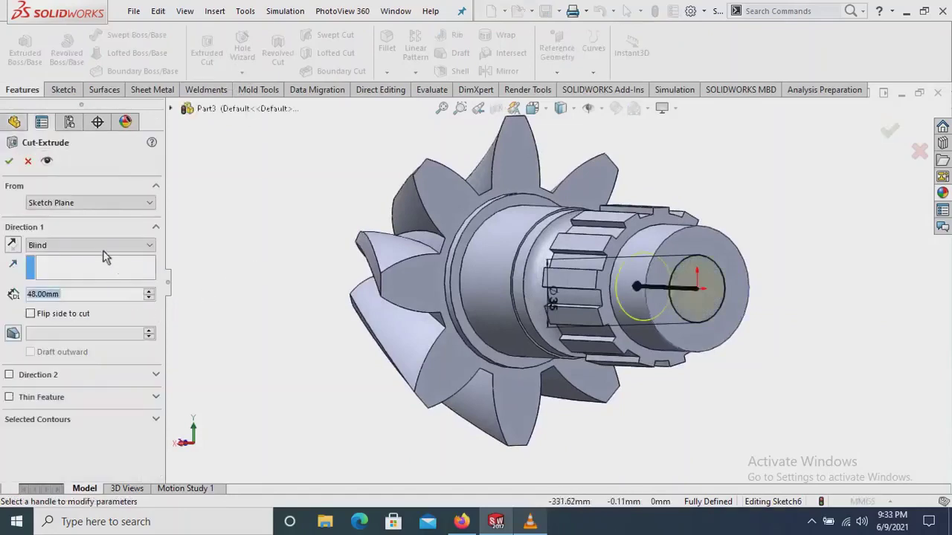
{"action": "left_click", "coordinate": [104, 247]}
{"action": "left_click", "coordinate": [52, 261]}
{"action": "scroll", "coordinate": [352, 305], "scroll_direction": "up", "scroll_amount": 2}
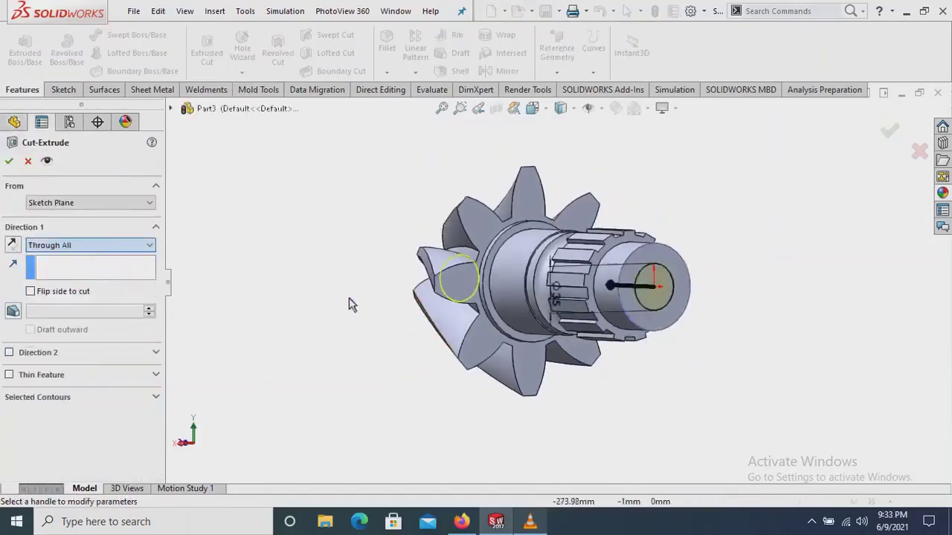
{"action": "mouse_move", "coordinate": [353, 304]}
{"action": "middle_mouse_down"}
{"action": "mouse_move", "coordinate": [466, 382]}
{"action": "mouse_move", "coordinate": [451, 427]}
{"action": "mouse_move", "coordinate": [370, 397]}
{"action": "mouse_move", "coordinate": [465, 385]}
{"action": "mouse_move", "coordinate": [569, 329]}
{"action": "middle_mouse_up"}
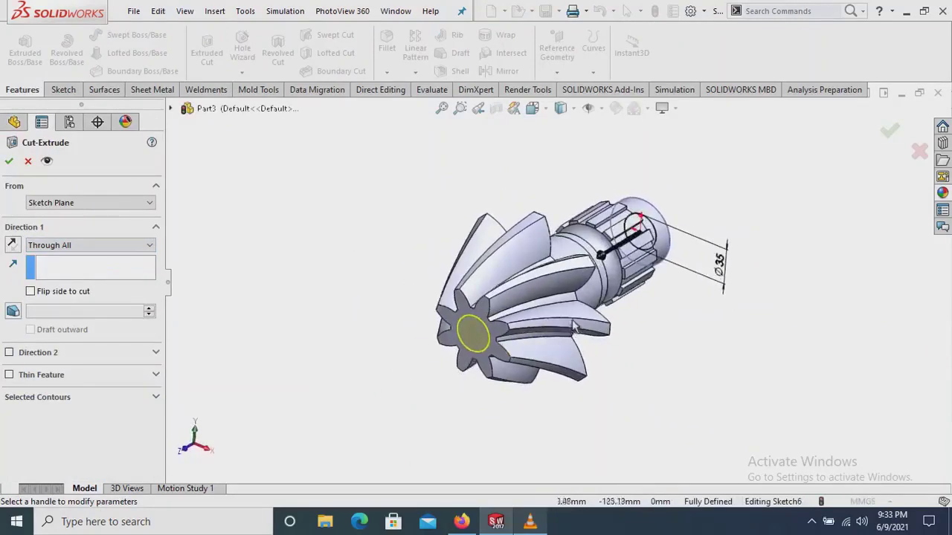
{"action": "scroll", "coordinate": [573, 327], "scroll_direction": "down", "scroll_amount": 1}
{"action": "left_click", "coordinate": [10, 161]}
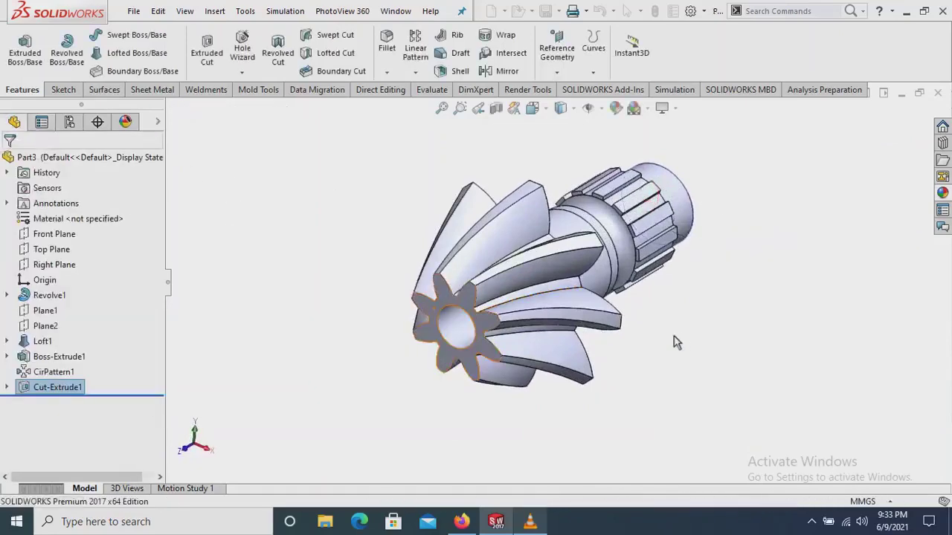
{"action": "mouse_move", "coordinate": [676, 340]}
{"action": "middle_mouse_down"}
{"action": "mouse_move", "coordinate": [498, 296]}
{"action": "mouse_move", "coordinate": [654, 276]}
{"action": "mouse_move", "coordinate": [690, 347]}
{"action": "mouse_move", "coordinate": [668, 252]}
{"action": "mouse_move", "coordinate": [680, 368]}
{"action": "mouse_move", "coordinate": [682, 249]}
{"action": "mouse_move", "coordinate": [670, 228]}
{"action": "middle_mouse_up"}
{"action": "scroll", "coordinate": [669, 228], "scroll_direction": "down", "scroll_amount": 2}
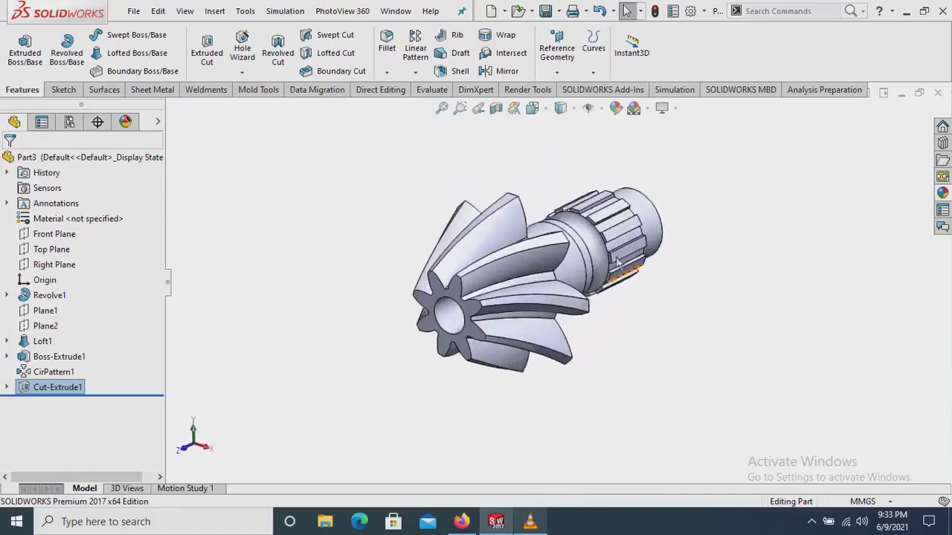
{"action": "scroll", "coordinate": [669, 228], "scroll_direction": "down", "scroll_amount": 2}
{"action": "scroll", "coordinate": [402, 314], "scroll_direction": "down", "scroll_amount": 2}
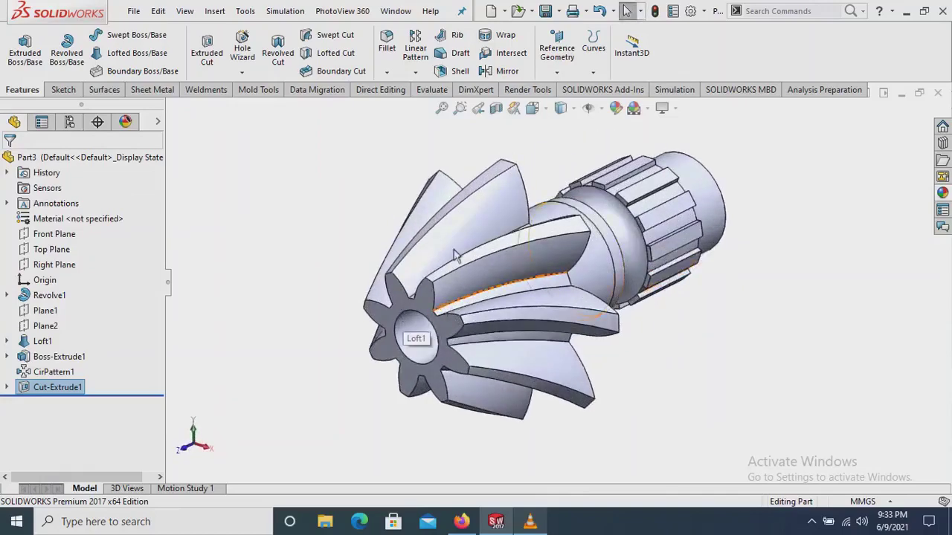
{"action": "left_click", "coordinate": [92, 163]}
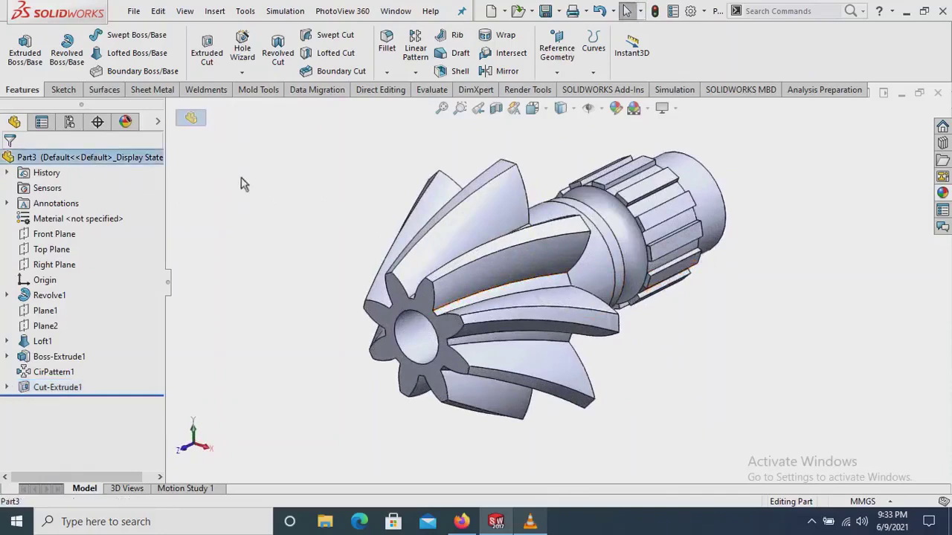
Apply the Metal > Steel polished steel appearance to the part, after briefly trying brushed steel
{"action": "left_click", "coordinate": [943, 192]}
{"action": "left_click", "coordinate": [761, 167]}
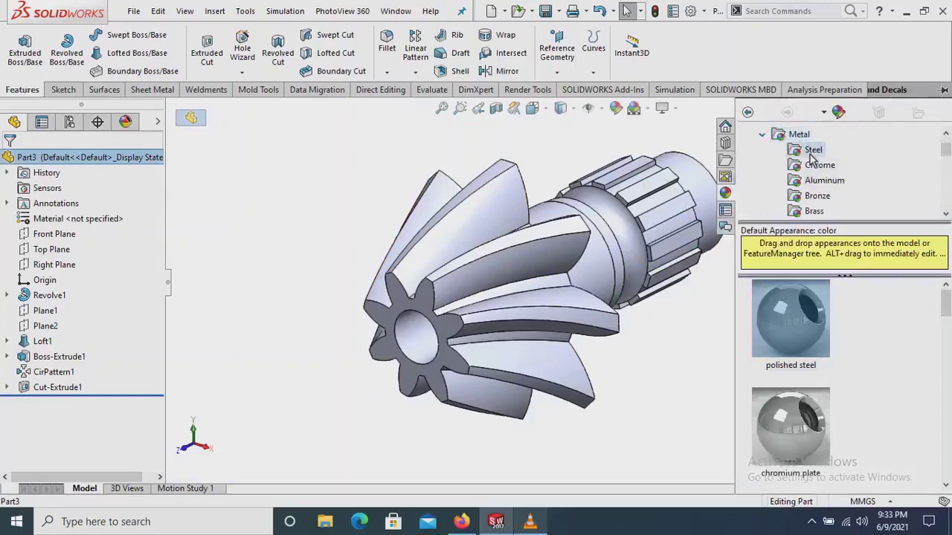
{"action": "left_click", "coordinate": [777, 327]}
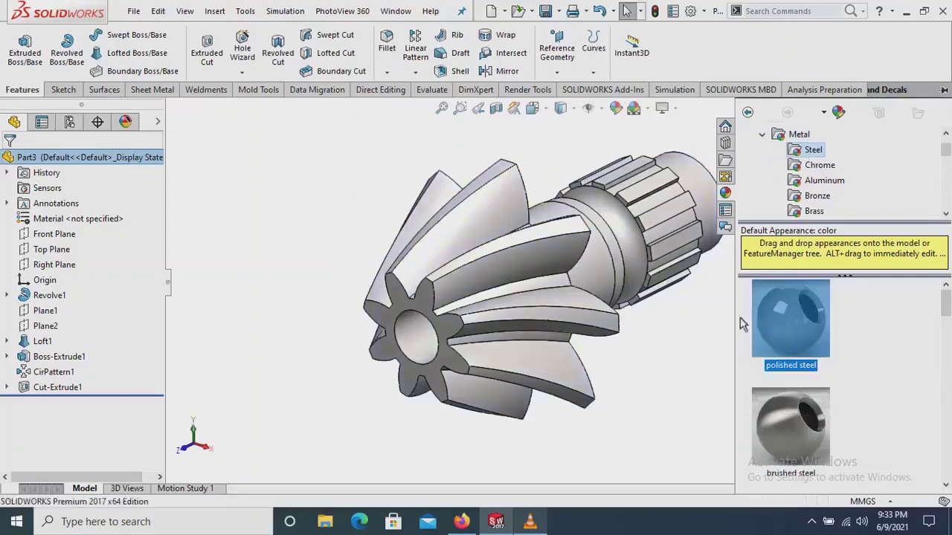
{"action": "middle_click_drag", "start_coordinate": [697, 309], "coordinate": [683, 308]}
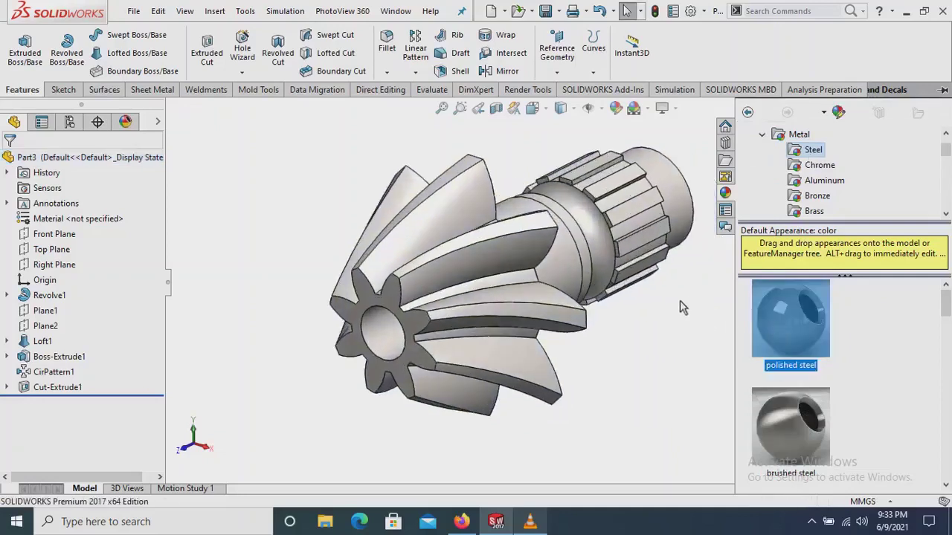
{"action": "left_click", "coordinate": [789, 416]}
{"action": "left_click", "coordinate": [783, 316]}
{"action": "mouse_move", "coordinate": [672, 350]}
{"action": "middle_mouse_down"}
{"action": "mouse_move", "coordinate": [671, 336]}
{"action": "mouse_move", "coordinate": [644, 315]}
{"action": "mouse_move", "coordinate": [670, 325]}
{"action": "mouse_move", "coordinate": [478, 330]}
{"action": "mouse_move", "coordinate": [611, 315]}
{"action": "mouse_move", "coordinate": [625, 337]}
{"action": "middle_mouse_up"}
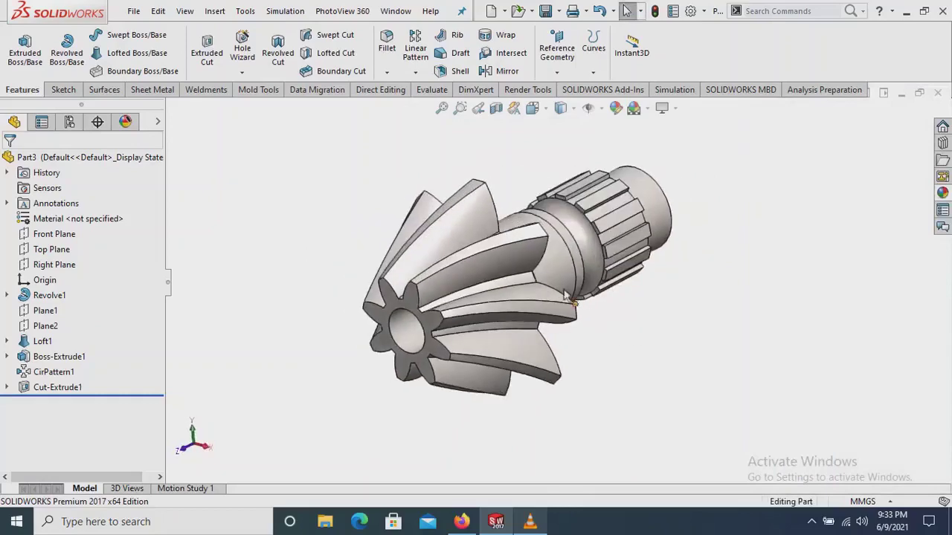
Snap the steel gear shaft to the isometric view and zoom in
{"action": "middle_click_drag", "start_coordinate": [566, 296], "coordinate": [552, 250]}
{"action": "key", "text": "space"}
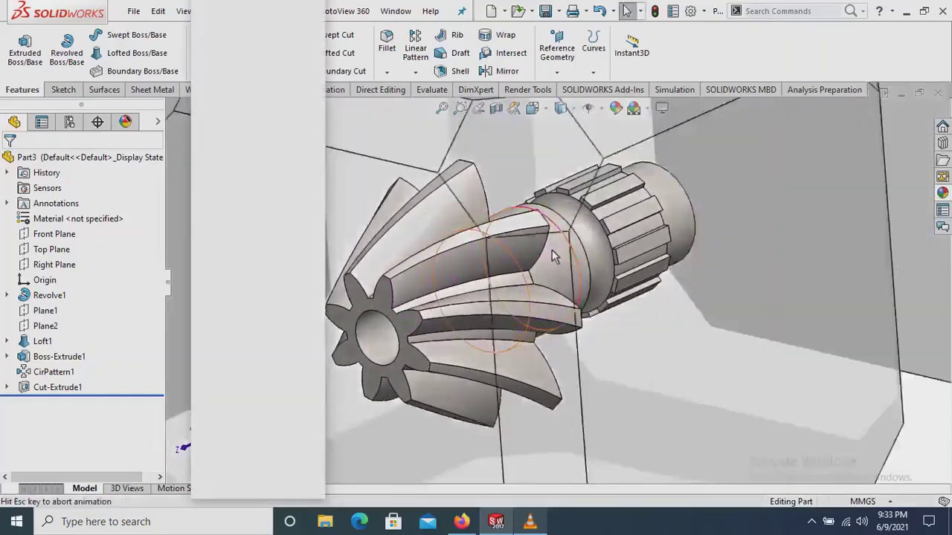
{"action": "left_click", "coordinate": [549, 241]}
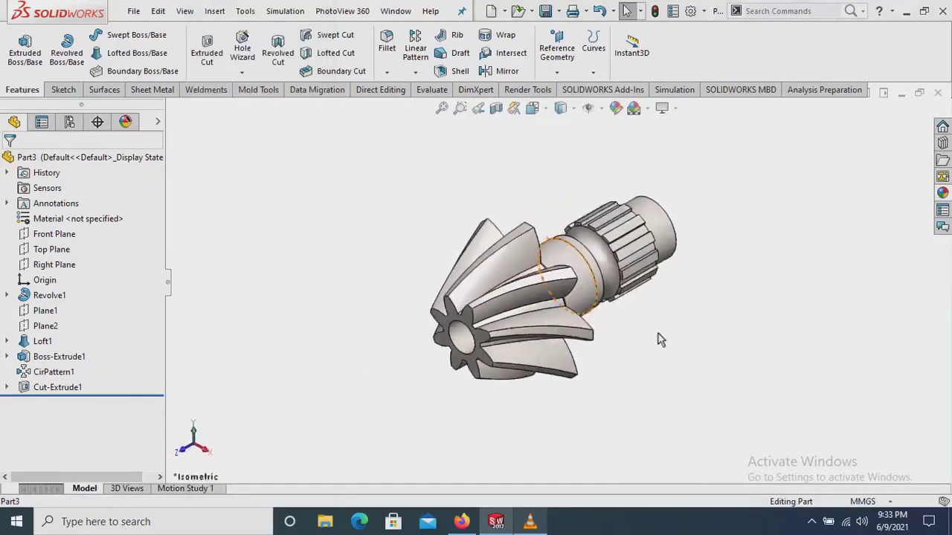
{"action": "scroll", "coordinate": [657, 339], "scroll_direction": "down", "scroll_amount": 1}
{"action": "scroll", "coordinate": [541, 271], "scroll_direction": "down", "scroll_amount": 1}
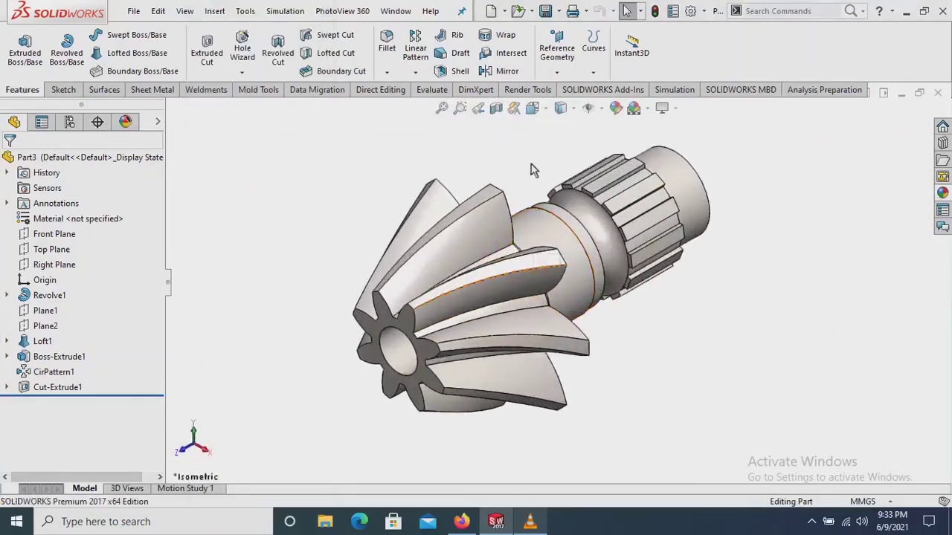
{"action": "left_click", "coordinate": [545, 12]}
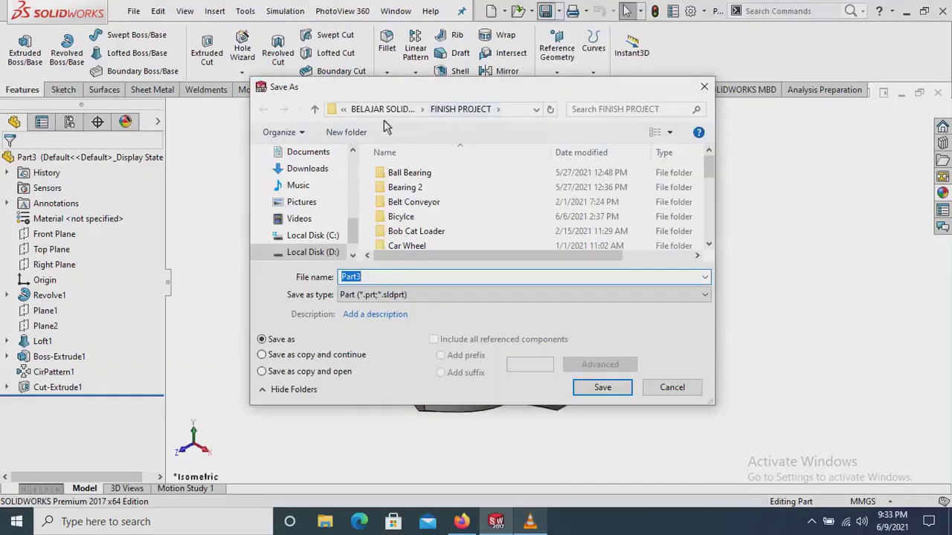
Create folder 'Helical Bevel Gear' and save the part inside it as 'Helical Bevel Gear 1'
{"action": "left_click", "coordinate": [362, 134]}
{"action": "type", "text": "Helical Bevel Gear"}
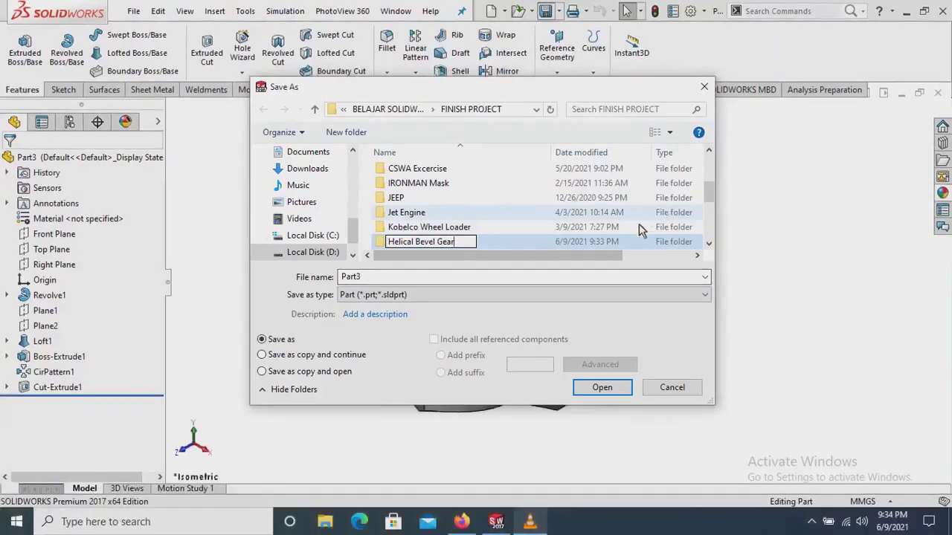
{"action": "left_click_drag", "start_coordinate": [407, 282], "coordinate": [335, 282]}
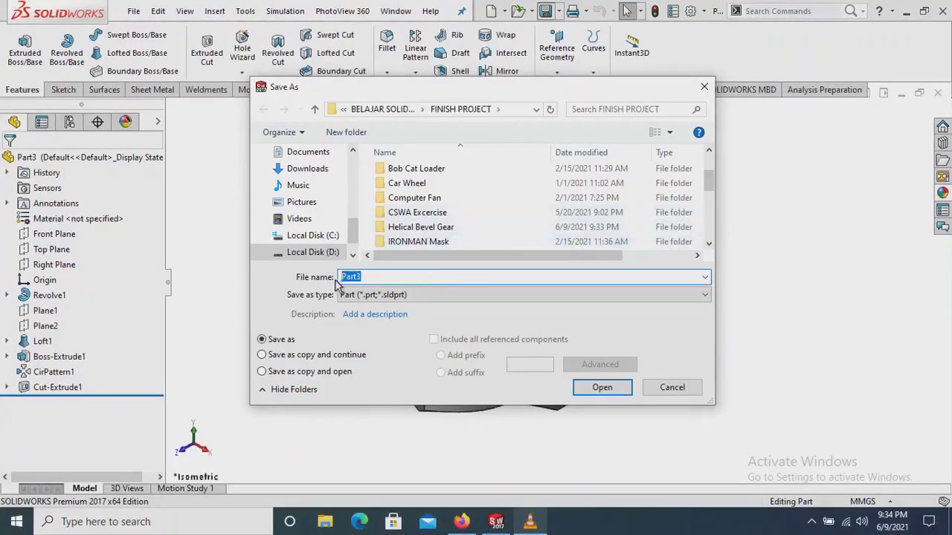
{"action": "type", "text": "Helical Bevel"}
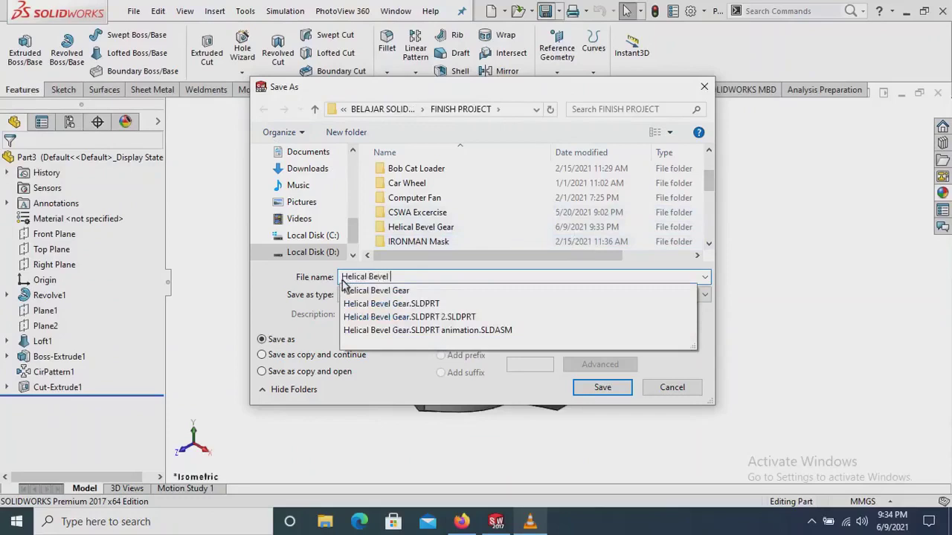
{"action": "type", "text": "r"}
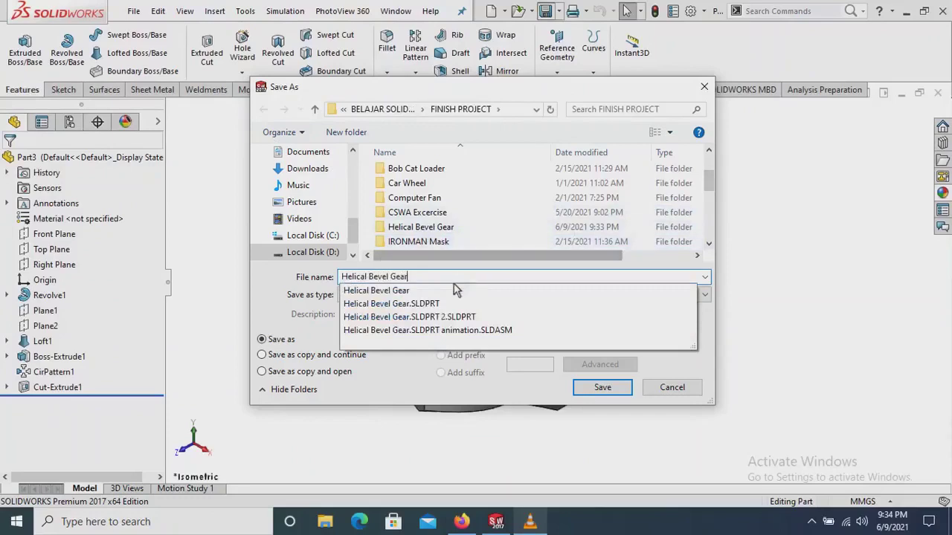
{"action": "left_click", "coordinate": [449, 288]}
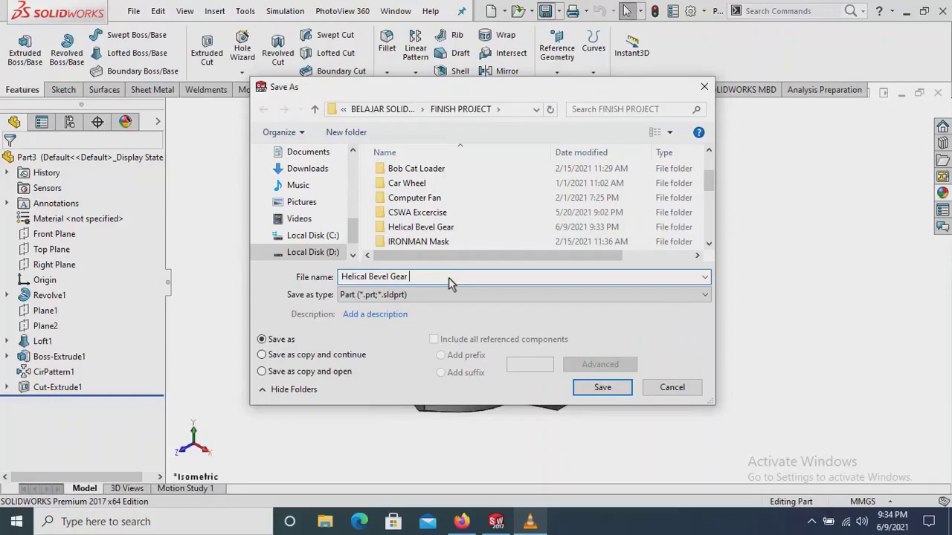
{"action": "type", "text": "1"}
{"action": "mouse_move", "coordinate": [709, 179]}
{"action": "left_mouse_down"}
{"action": "mouse_move", "coordinate": [709, 213]}
{"action": "mouse_move", "coordinate": [705, 188]}
{"action": "left_mouse_up"}
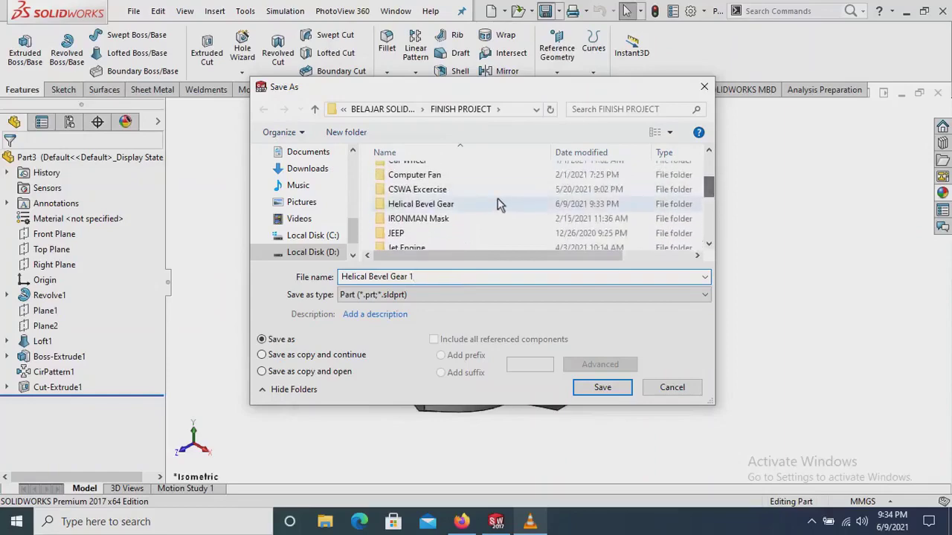
{"action": "double_click", "coordinate": [497, 204]}
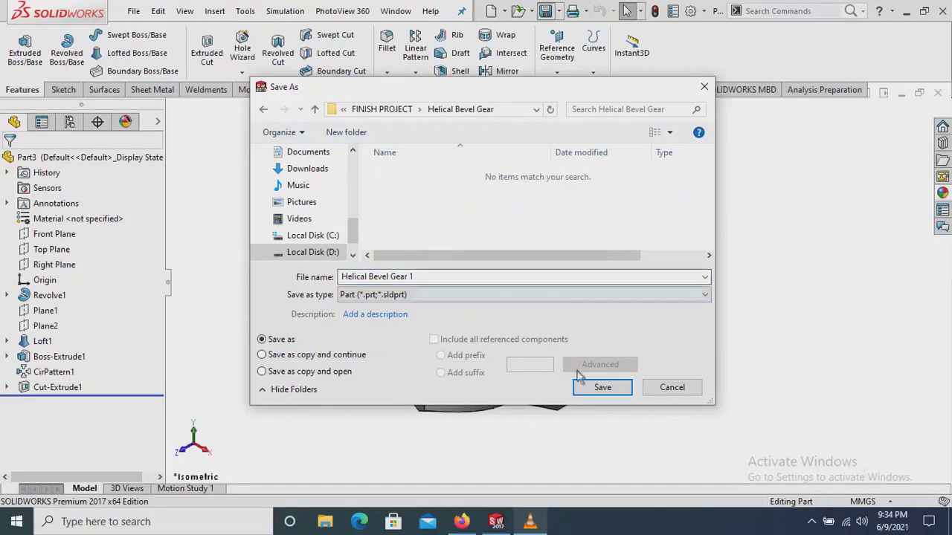
{"action": "left_click", "coordinate": [601, 385]}
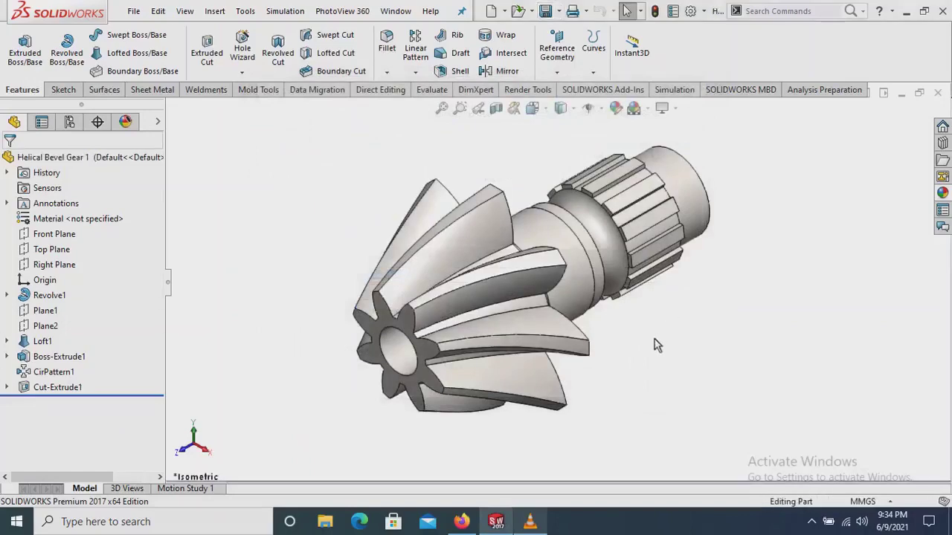
{"action": "mouse_move", "coordinate": [655, 339]}
{"action": "middle_mouse_down"}
{"action": "mouse_move", "coordinate": [761, 308]}
{"action": "mouse_move", "coordinate": [725, 346]}
{"action": "mouse_move", "coordinate": [670, 332]}
{"action": "mouse_move", "coordinate": [667, 400]}
{"action": "mouse_move", "coordinate": [578, 327]}
{"action": "mouse_move", "coordinate": [552, 334]}
{"action": "mouse_move", "coordinate": [573, 374]}
{"action": "mouse_move", "coordinate": [565, 363]}
{"action": "mouse_move", "coordinate": [575, 444]}
{"action": "mouse_move", "coordinate": [587, 367]}
{"action": "mouse_move", "coordinate": [585, 395]}
{"action": "mouse_move", "coordinate": [563, 387]}
{"action": "mouse_move", "coordinate": [563, 340]}
{"action": "mouse_move", "coordinate": [587, 346]}
{"action": "mouse_move", "coordinate": [599, 380]}
{"action": "mouse_move", "coordinate": [610, 325]}
{"action": "mouse_move", "coordinate": [734, 304]}
{"action": "mouse_move", "coordinate": [774, 278]}
{"action": "mouse_move", "coordinate": [659, 310]}
{"action": "mouse_move", "coordinate": [774, 314]}
{"action": "mouse_move", "coordinate": [809, 305]}
{"action": "middle_mouse_up"}
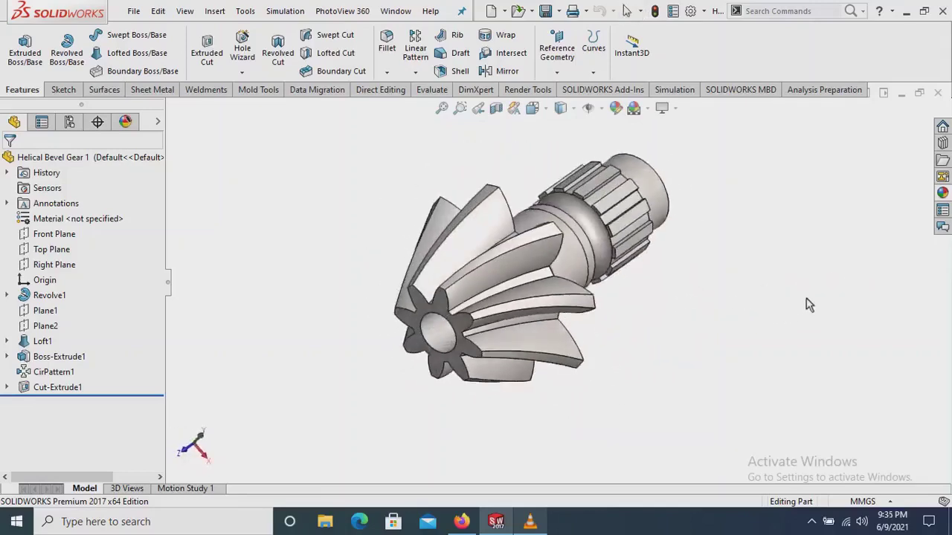